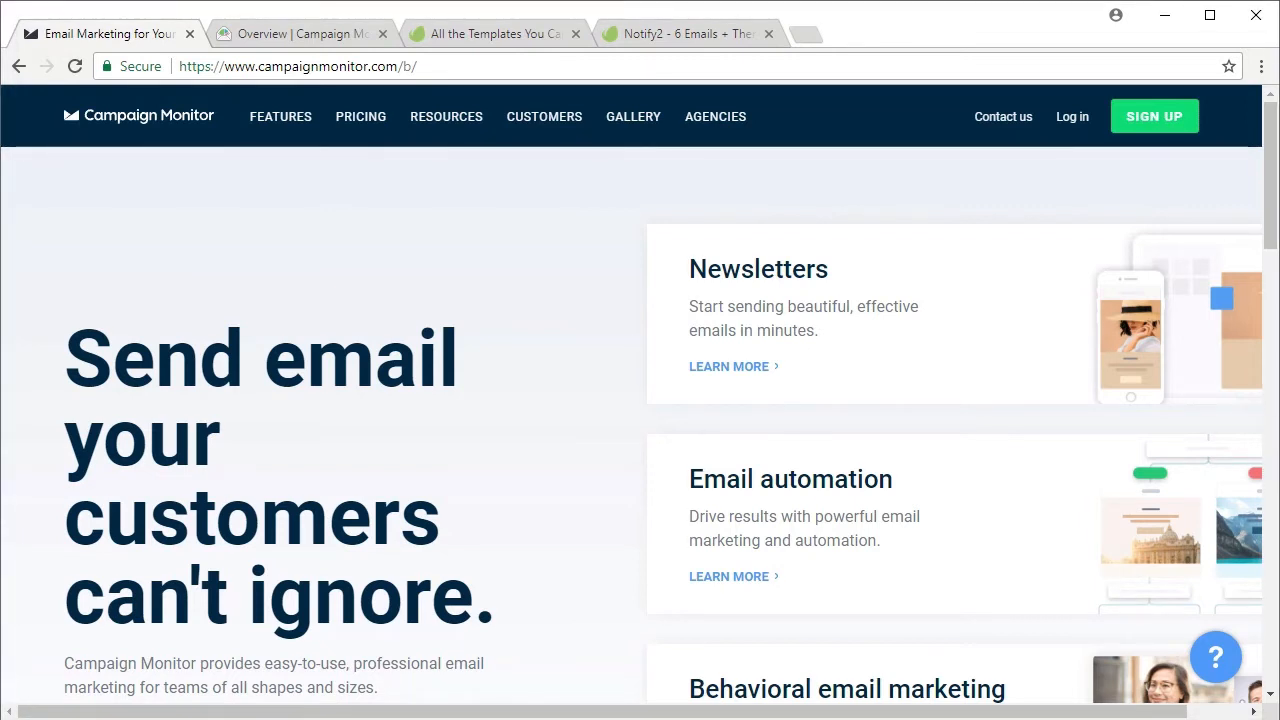
# Check the Campaign Monitor account overview and its recent drafts, then go to the Envato Elements home page.
pyautogui.click(298, 33)
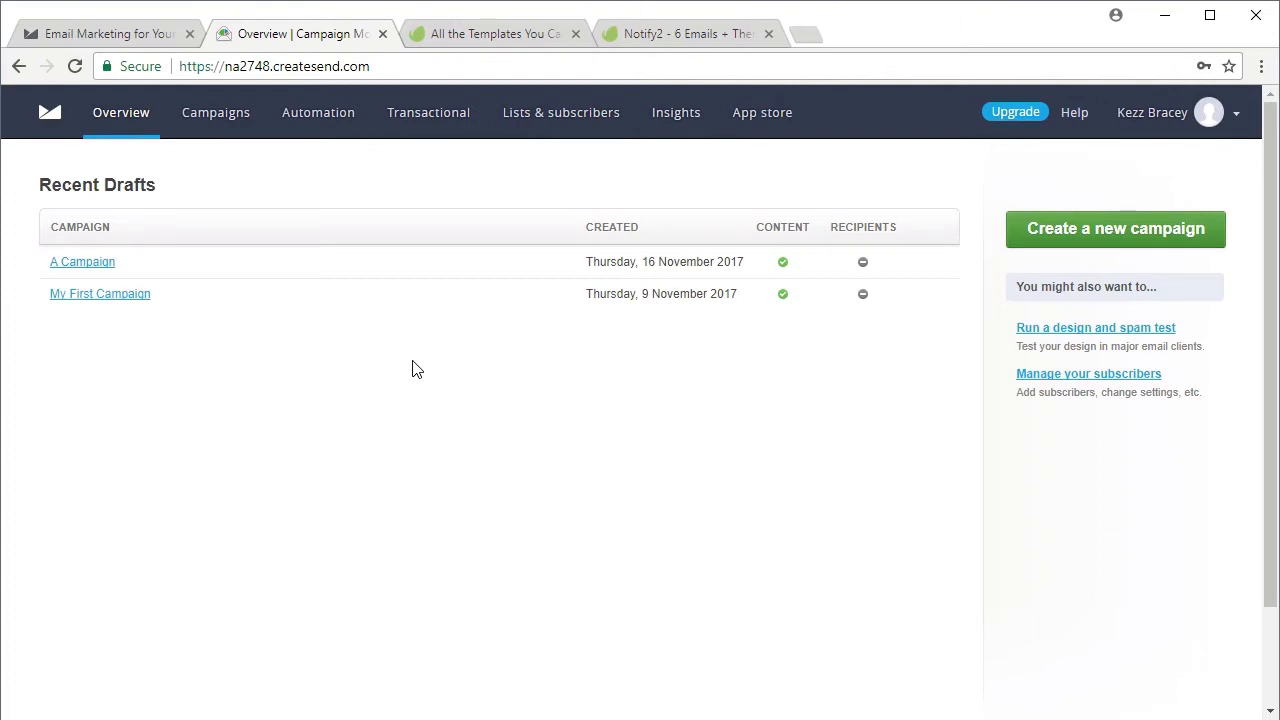
pyautogui.click(480, 34)
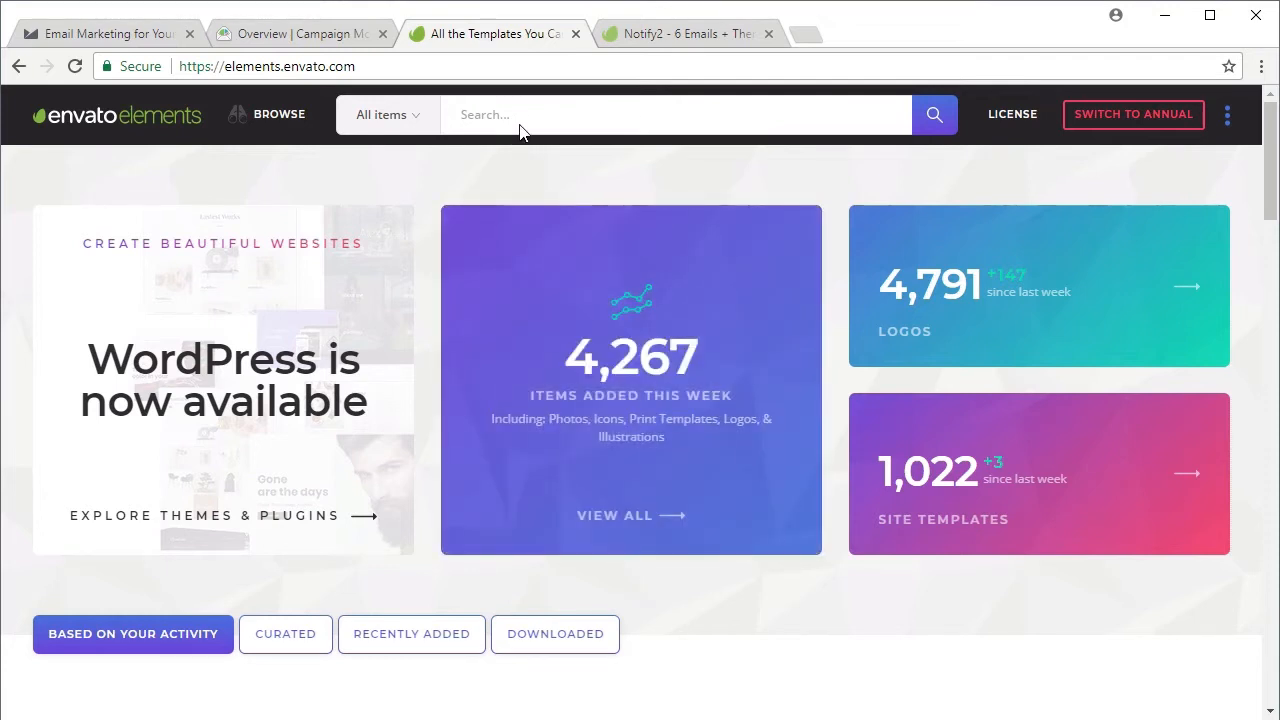
# Search Envato Elements for 'campaign monitor' and scan the results.
pyautogui.click(500, 114)
pyautogui.write('campaign monitor')
pyautogui.press('Return')
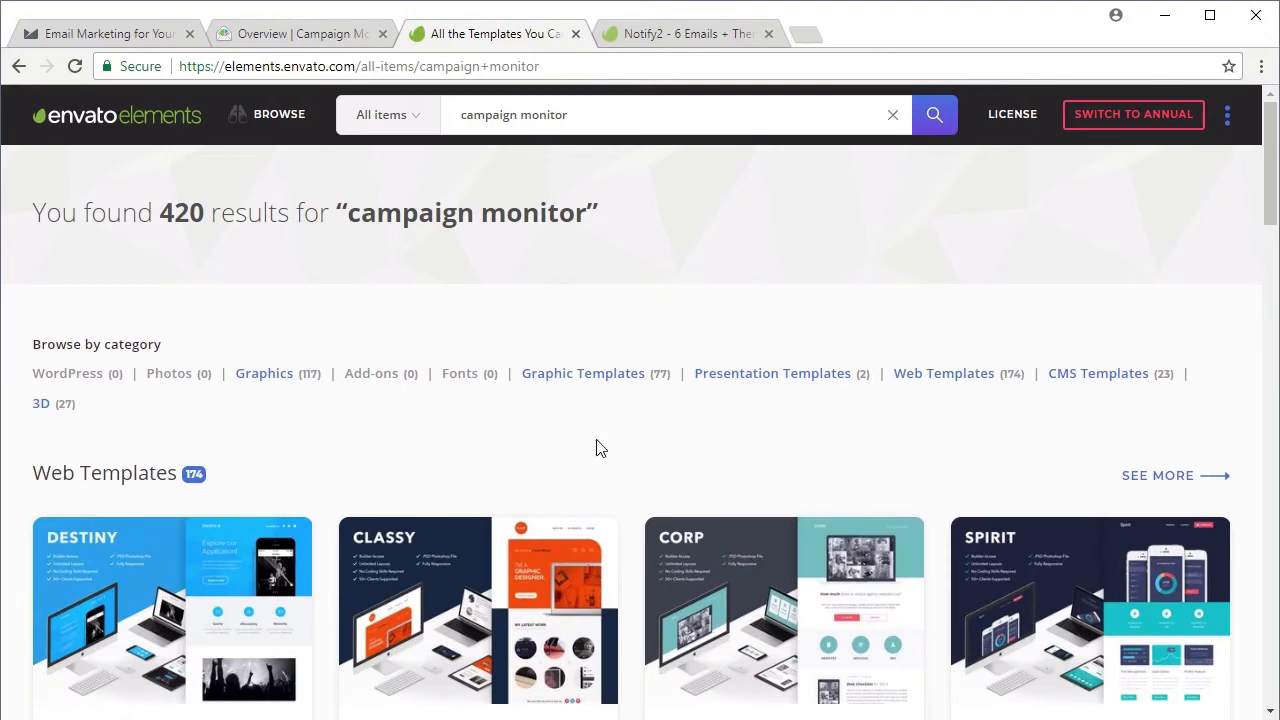
pyautogui.scroll(-3, 830, 495)
pyautogui.scroll(-6, 865, 492)
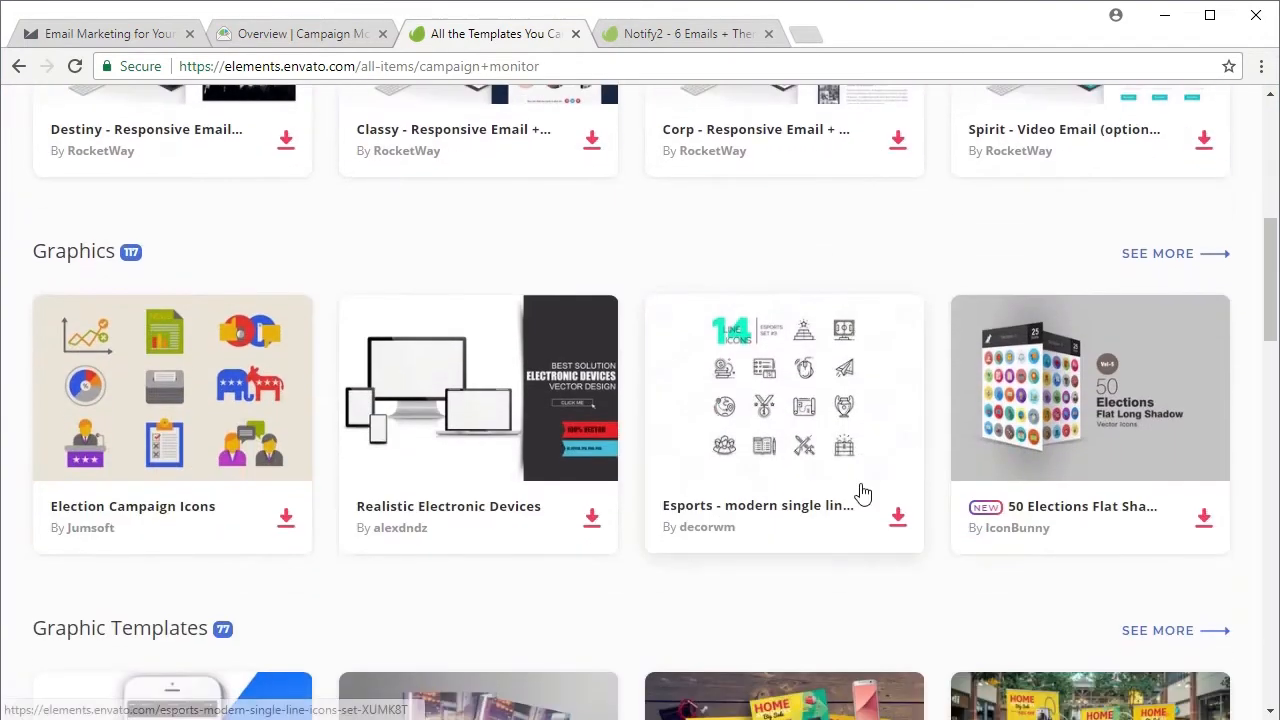
pyautogui.scroll(1, 865, 492)
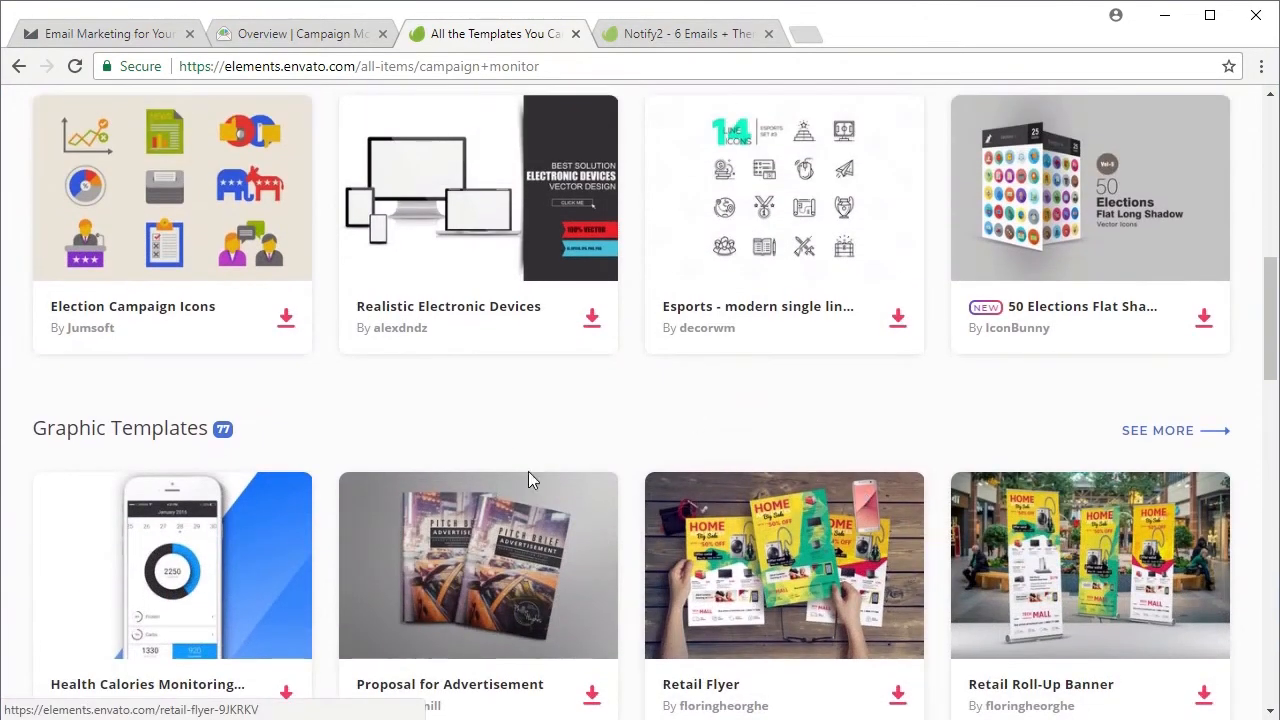
pyautogui.scroll(2, 818, 503)
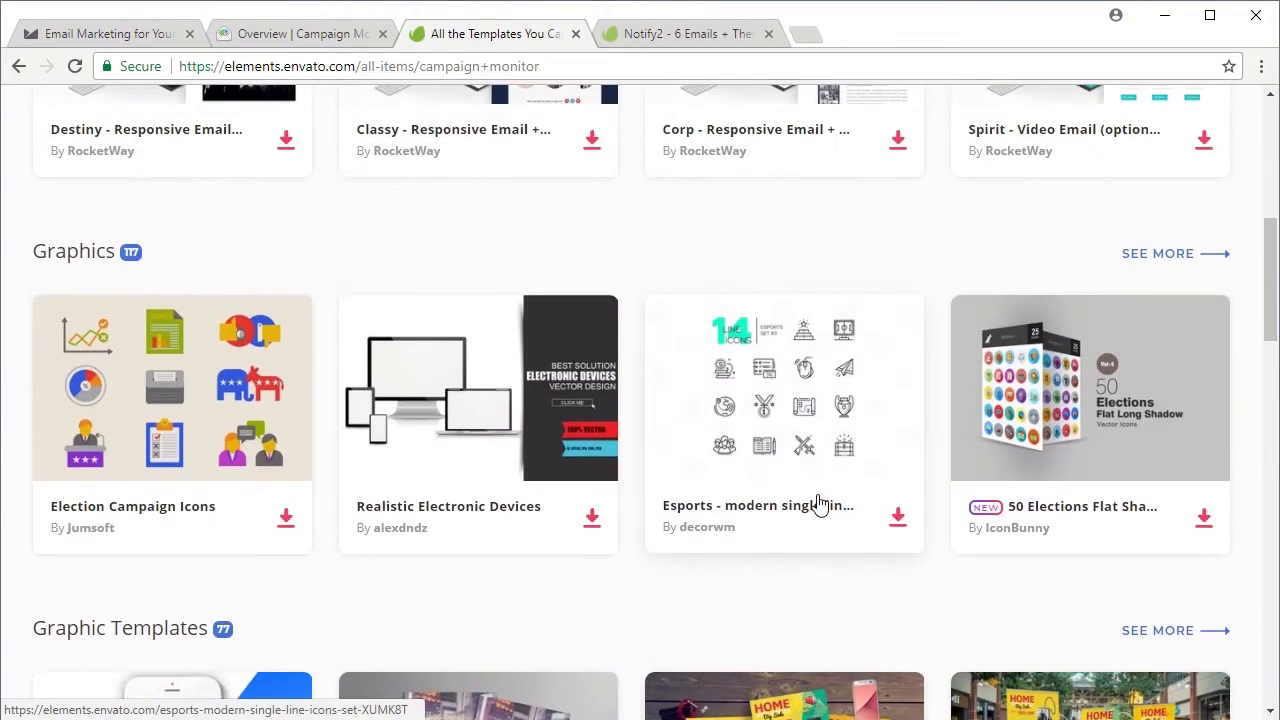
pyautogui.scroll(5, 818, 503)
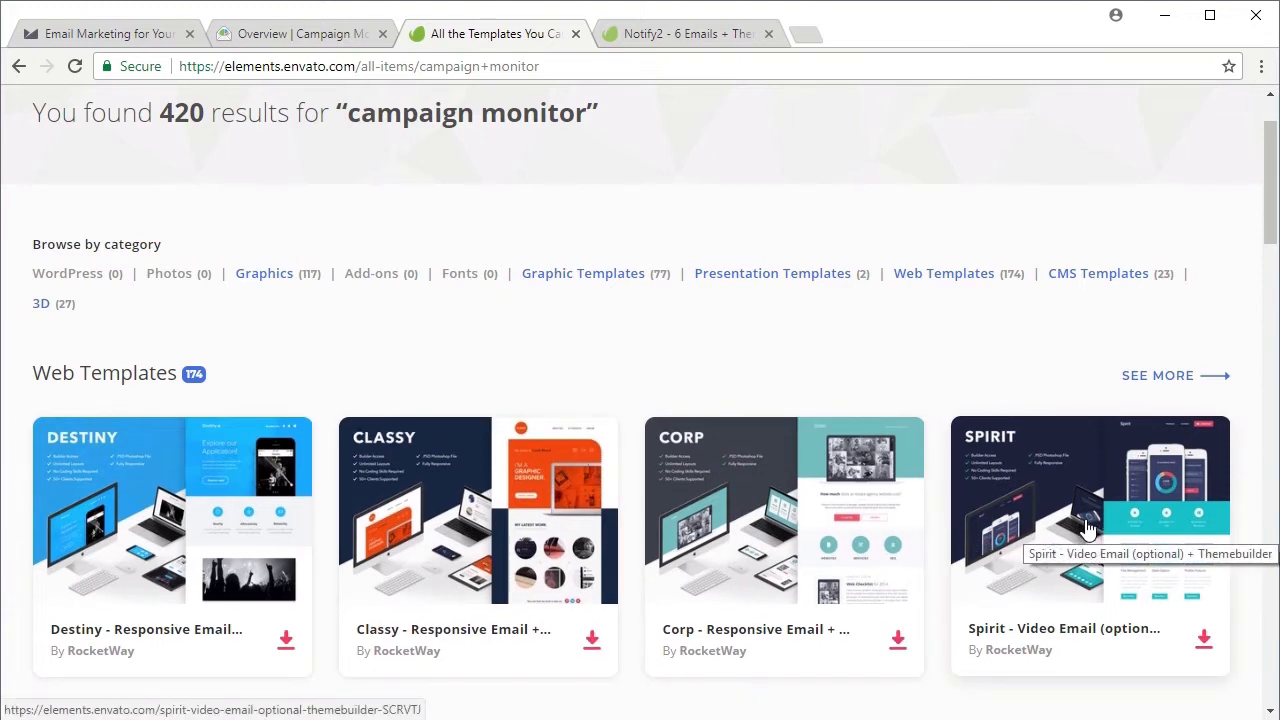
# List all 174 matching Web Templates and scroll down to Notify2.
pyautogui.click(1149, 375)
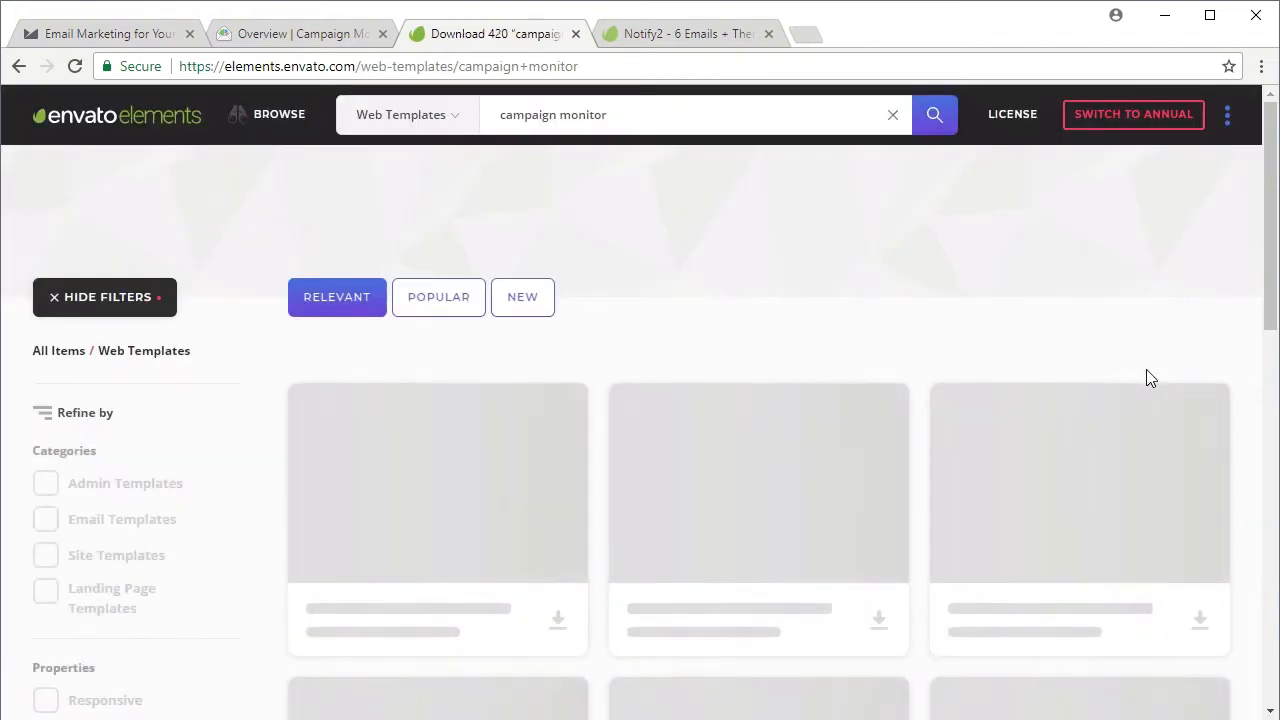
pyautogui.scroll(-2, 1152, 358)
pyautogui.scroll(-10, 1155, 357)
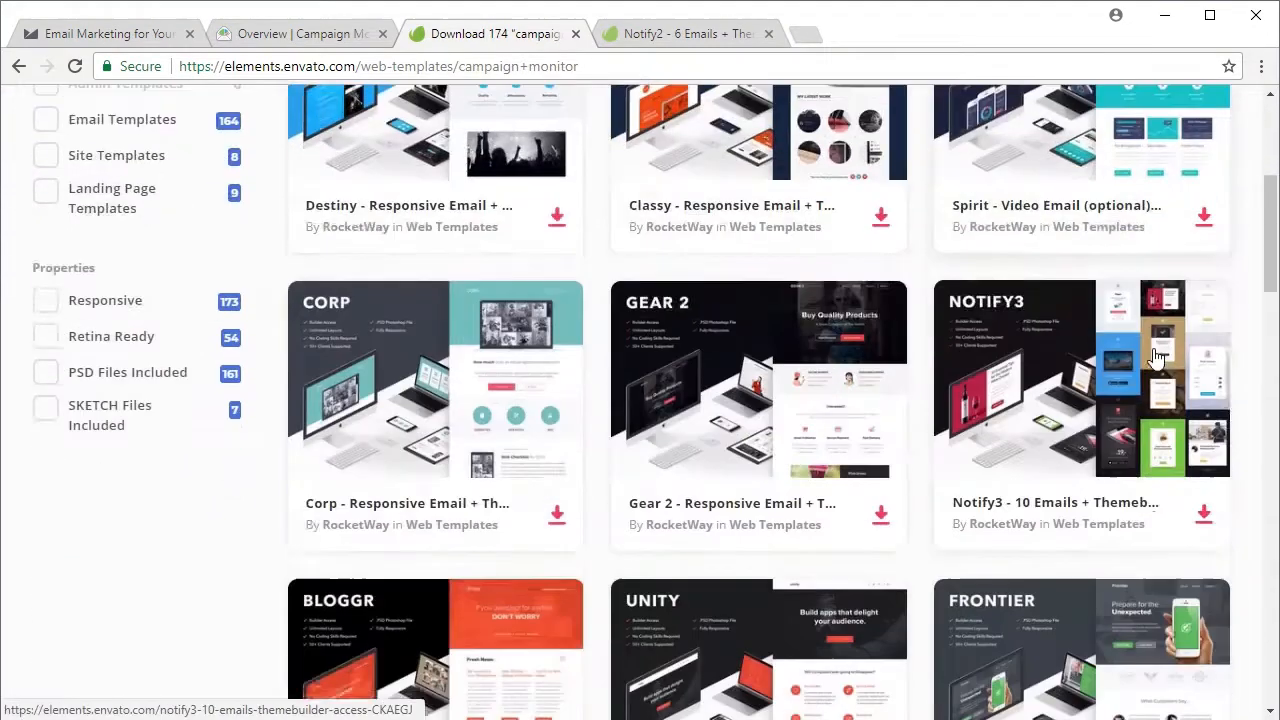
pyautogui.scroll(-3, 1155, 357)
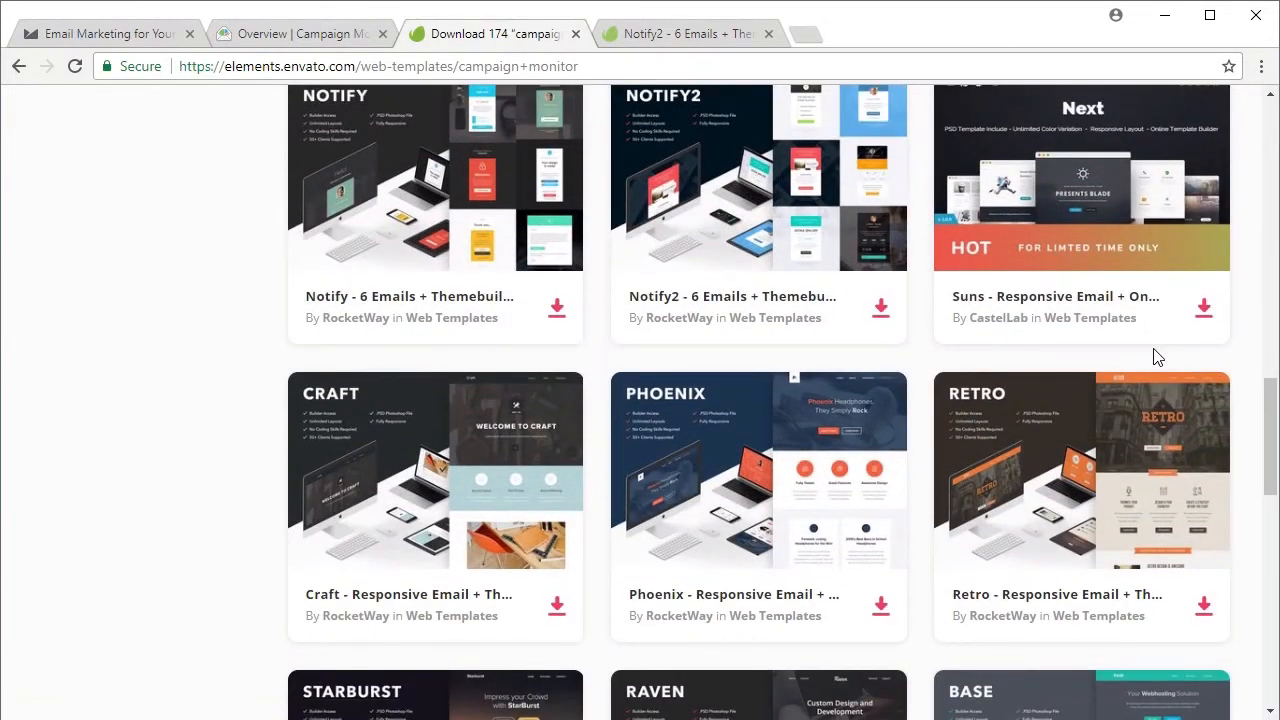
# Open the Notify2 - 6 Emails + Themebuilder Access page and browse its preview images.
pyautogui.click(687, 42)
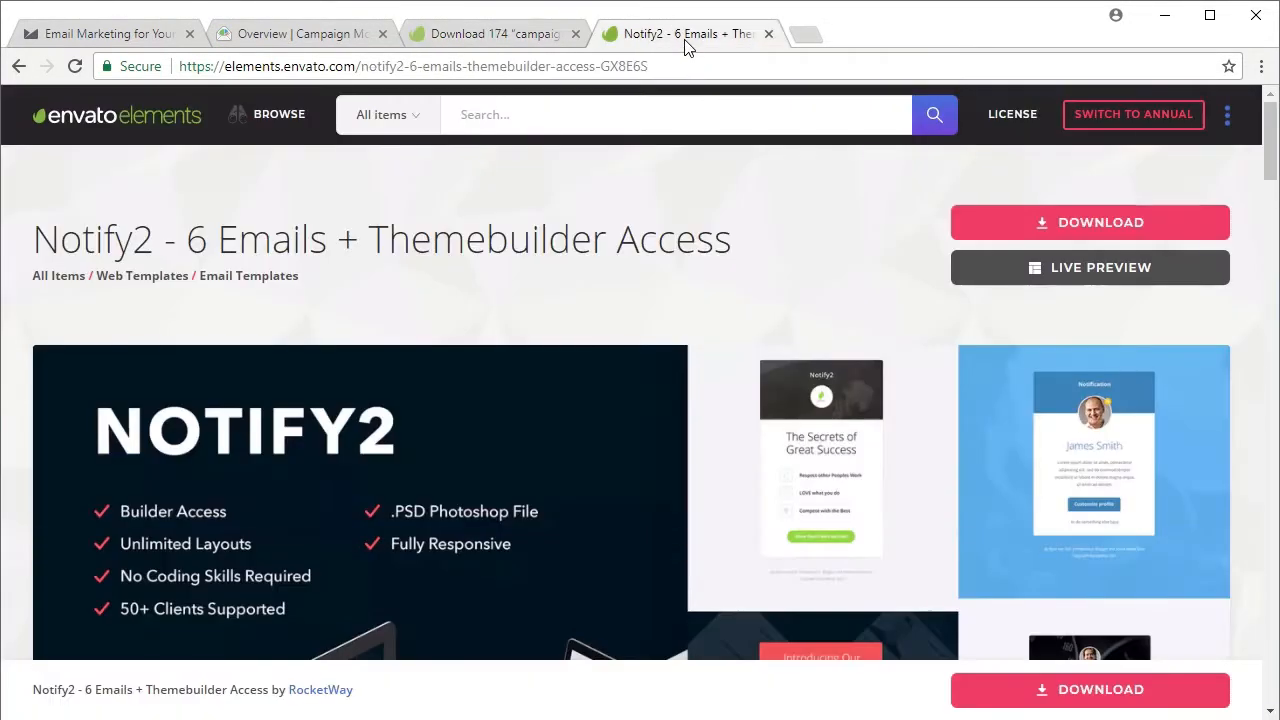
pyautogui.scroll(-1, 910, 320)
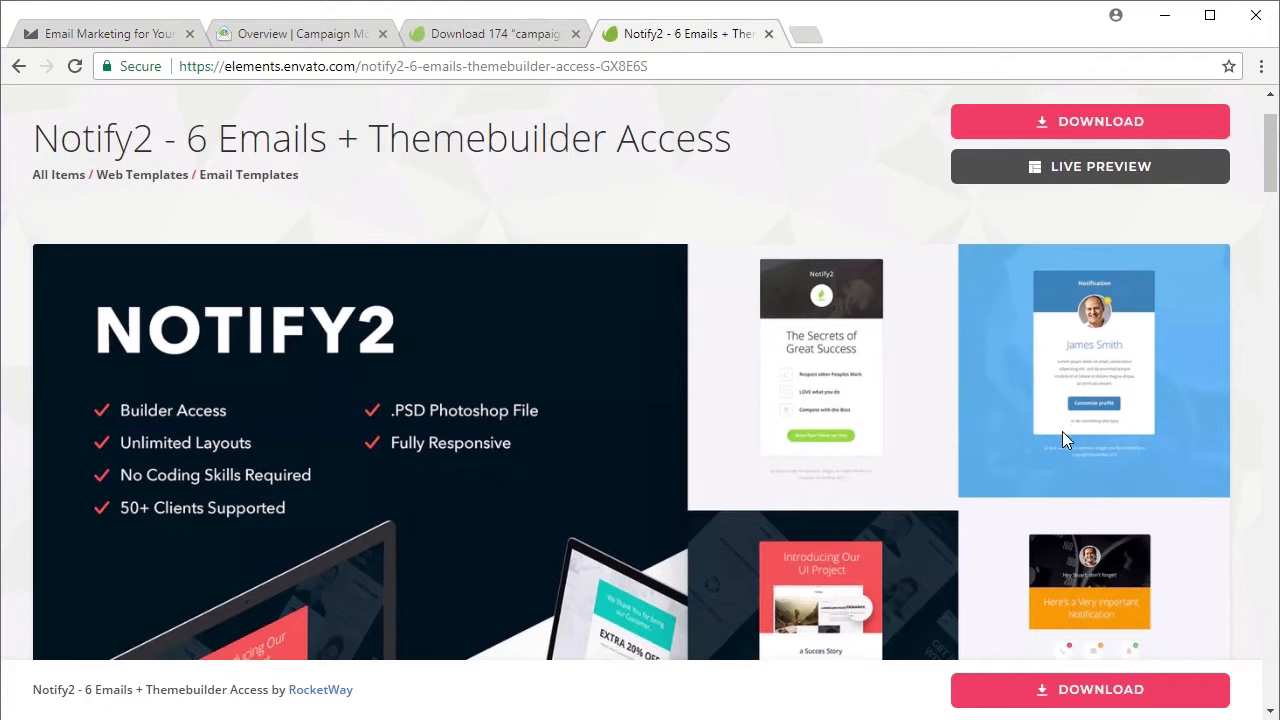
pyautogui.scroll(-1, 1070, 440)
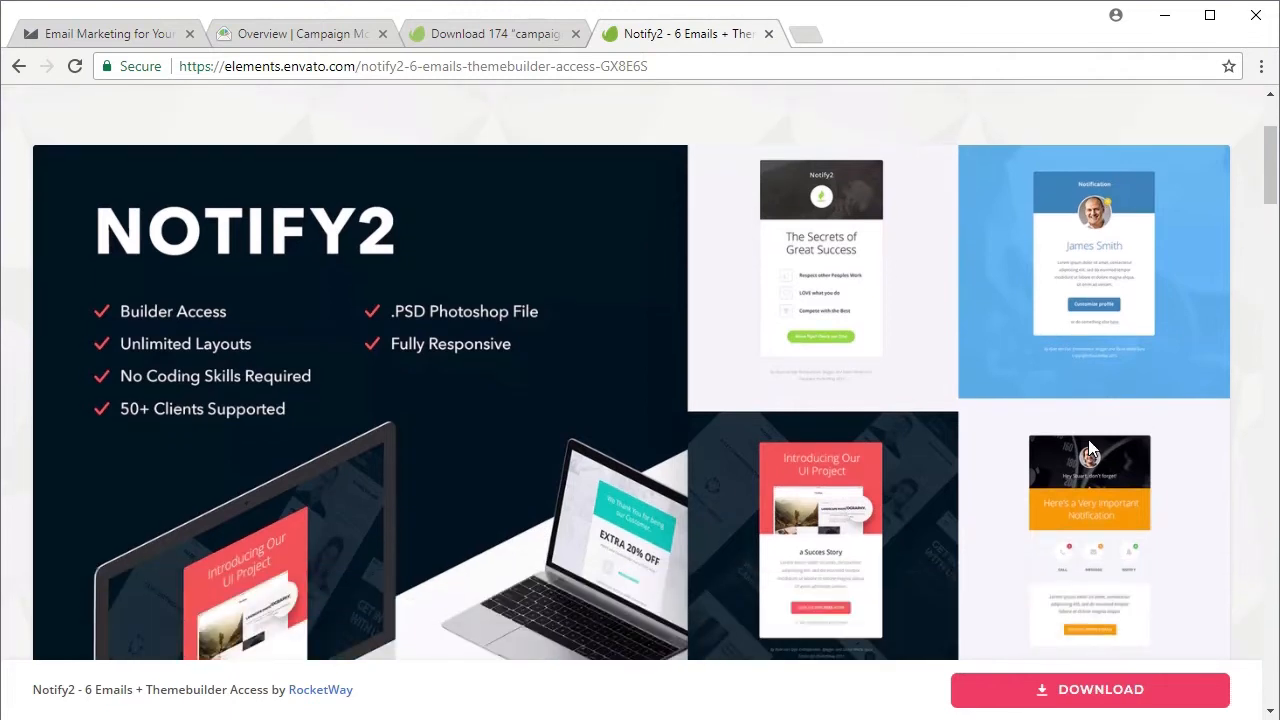
pyautogui.scroll(-1, 1000, 505)
pyautogui.scroll(-3, 1055, 510)
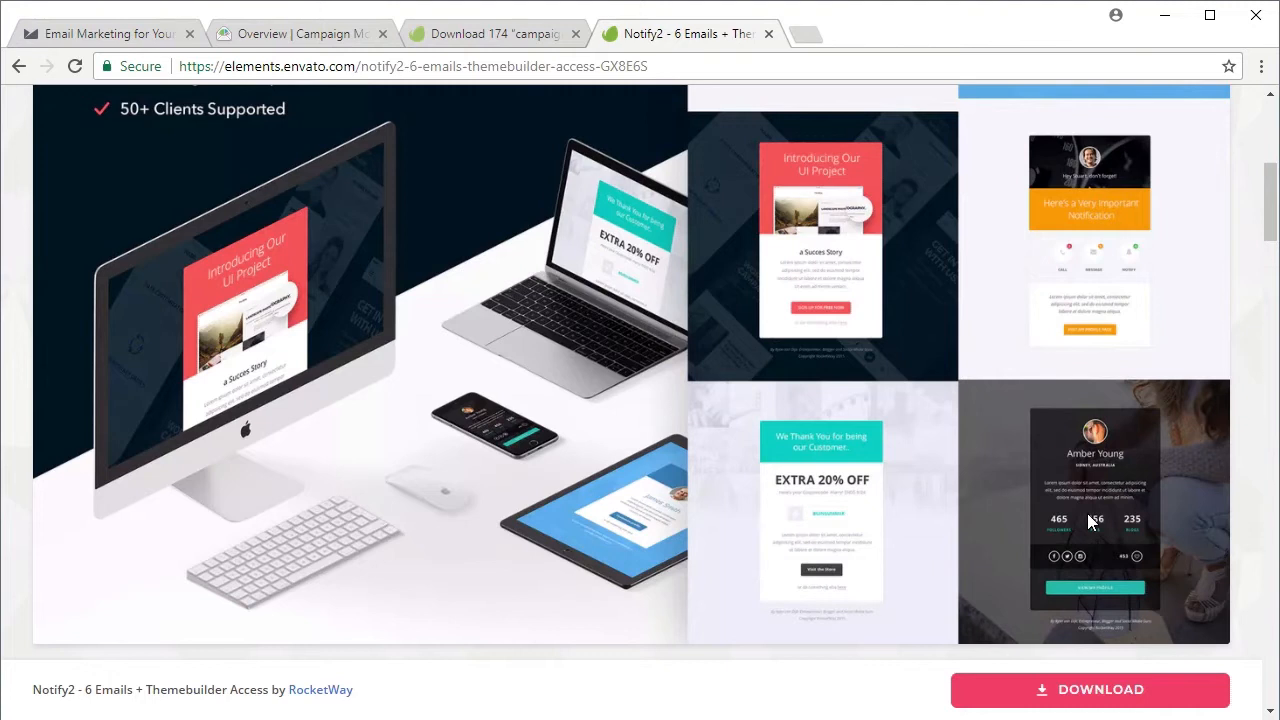
pyautogui.scroll(5, 1087, 513)
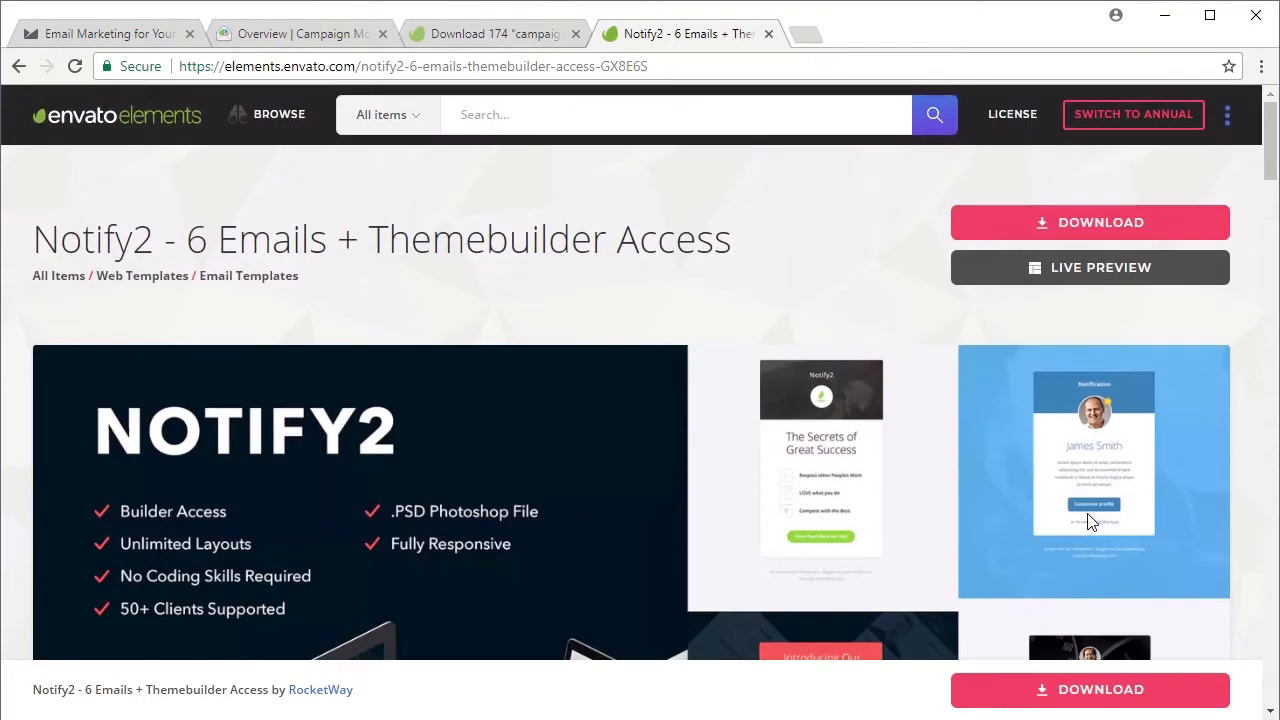
# Open Notify2 in the live Template Builder and scroll through its notification emails.
pyautogui.click(1059, 268)
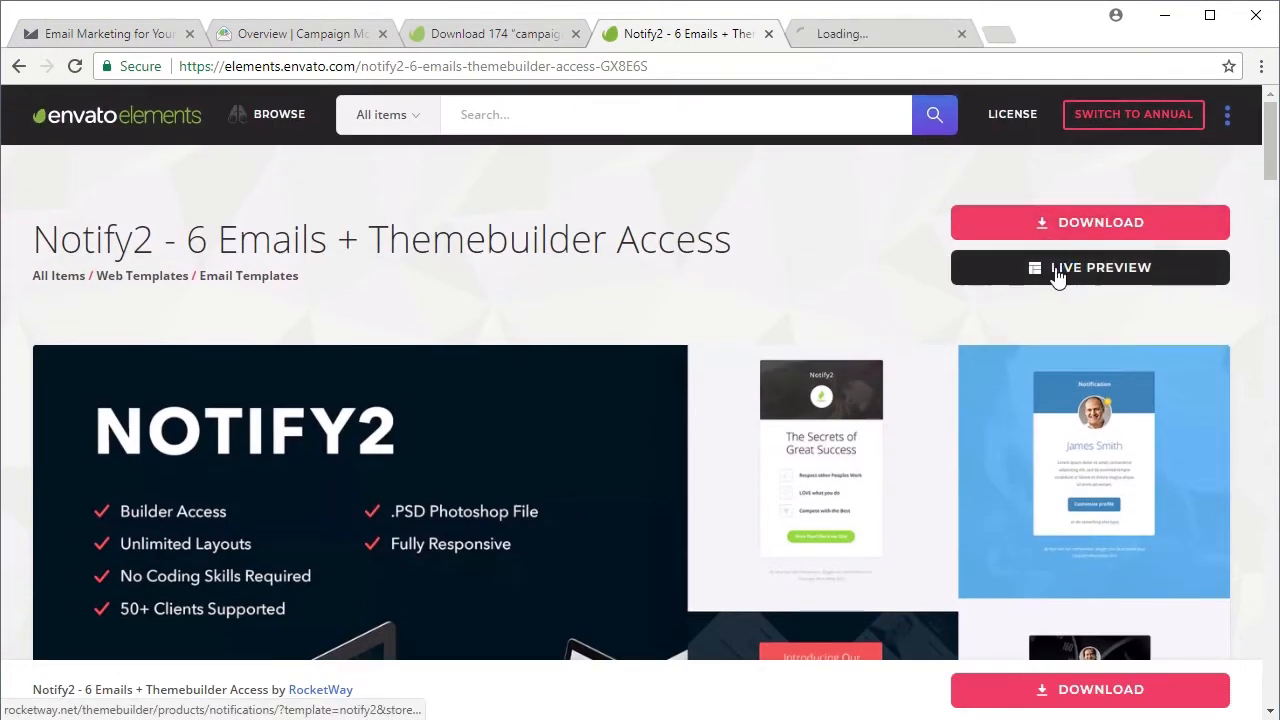
pyautogui.click(885, 42)
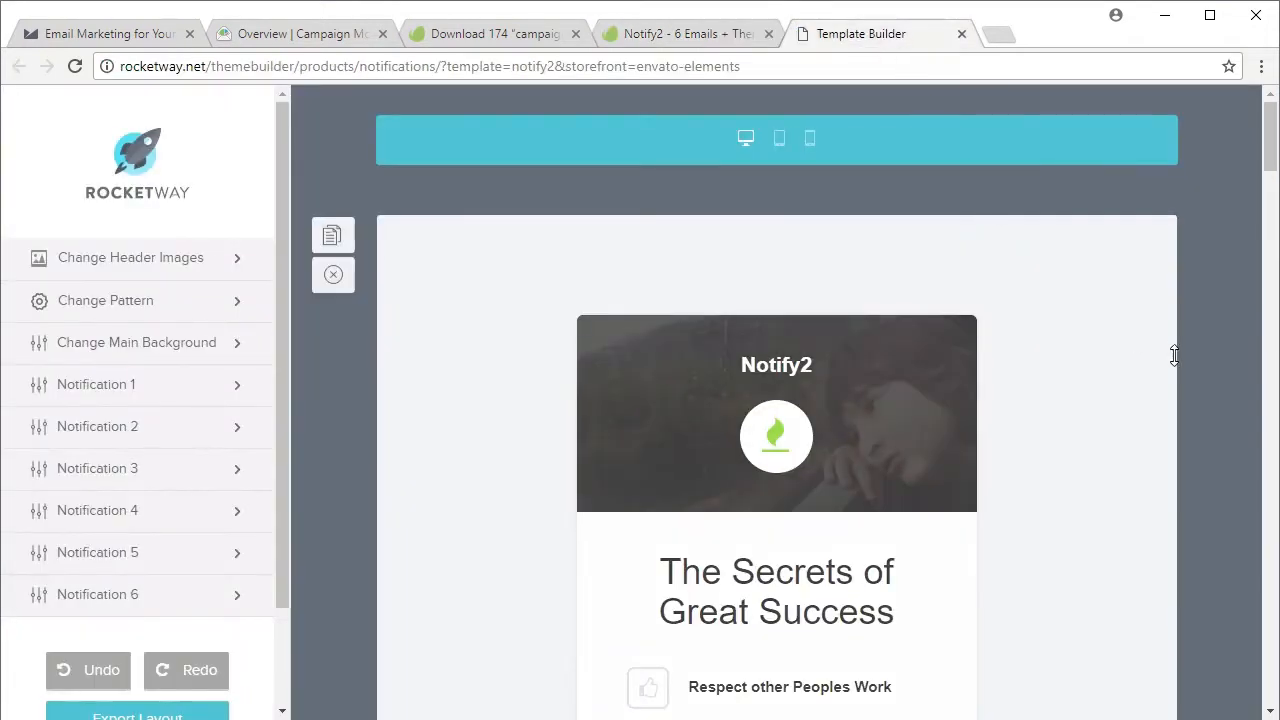
pyautogui.scroll(-15, 1189, 361)
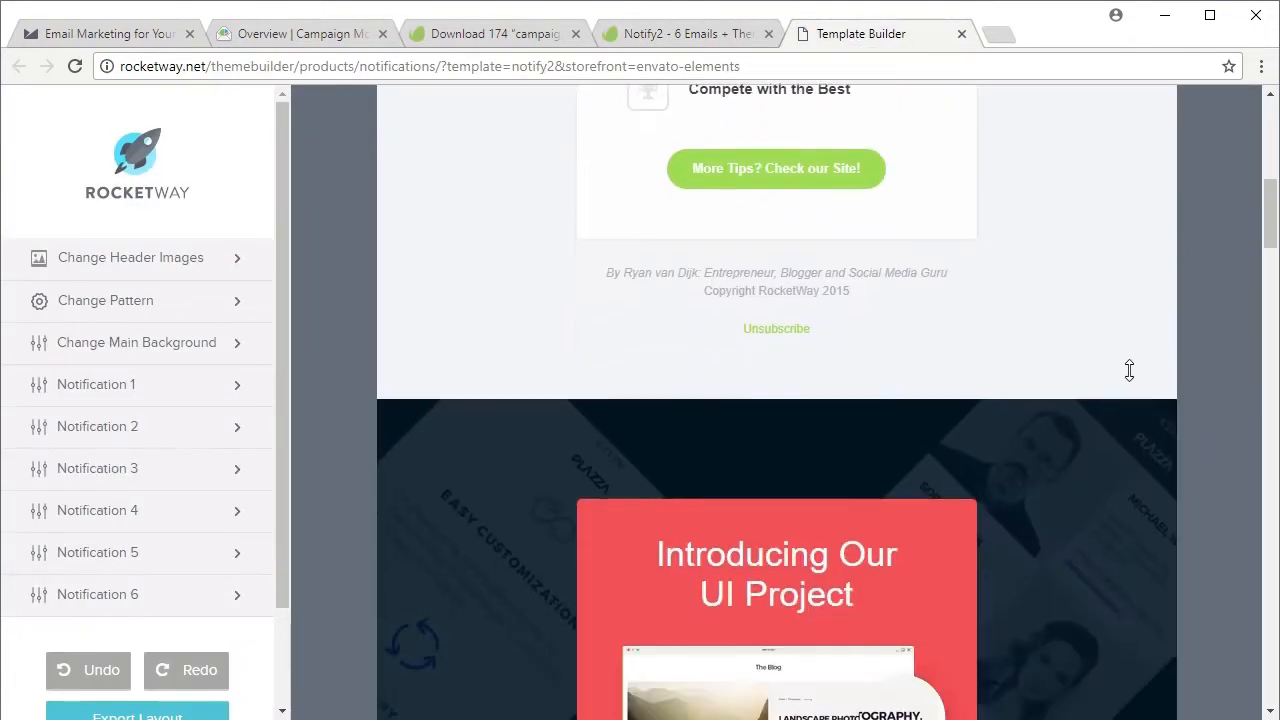
pyautogui.scroll(-12, 1129, 371)
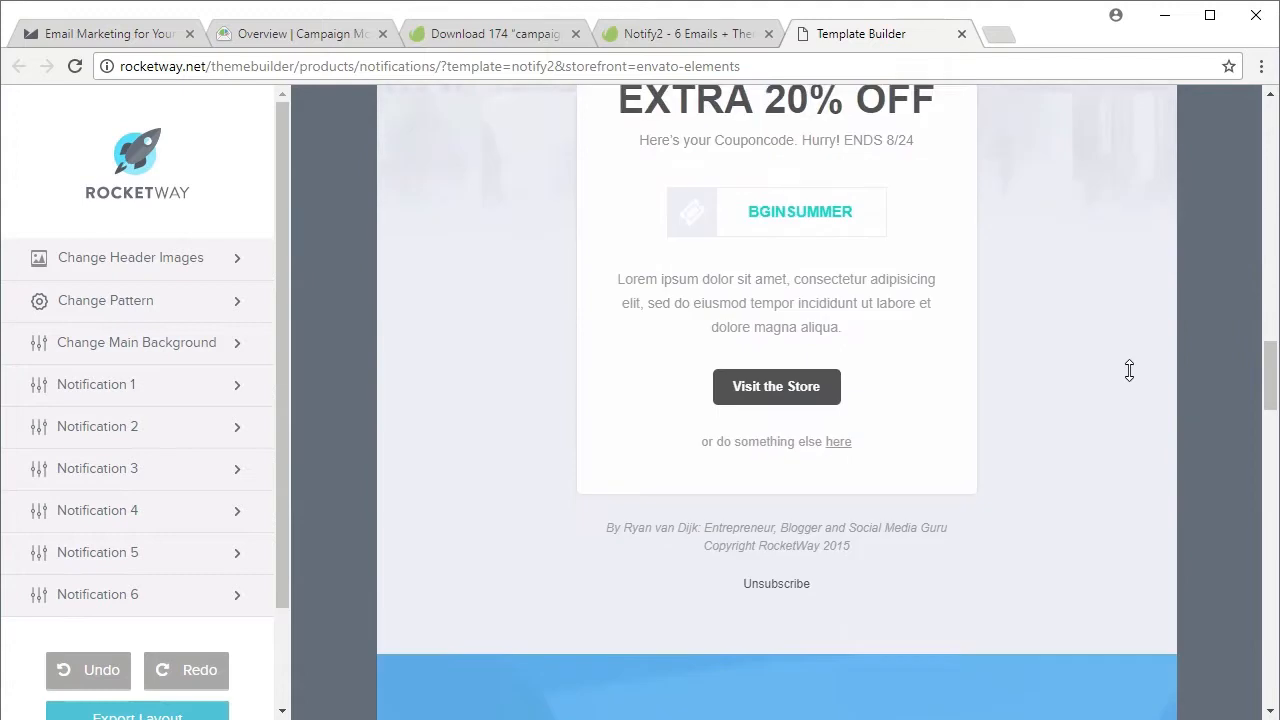
pyautogui.scroll(-6, 1129, 371)
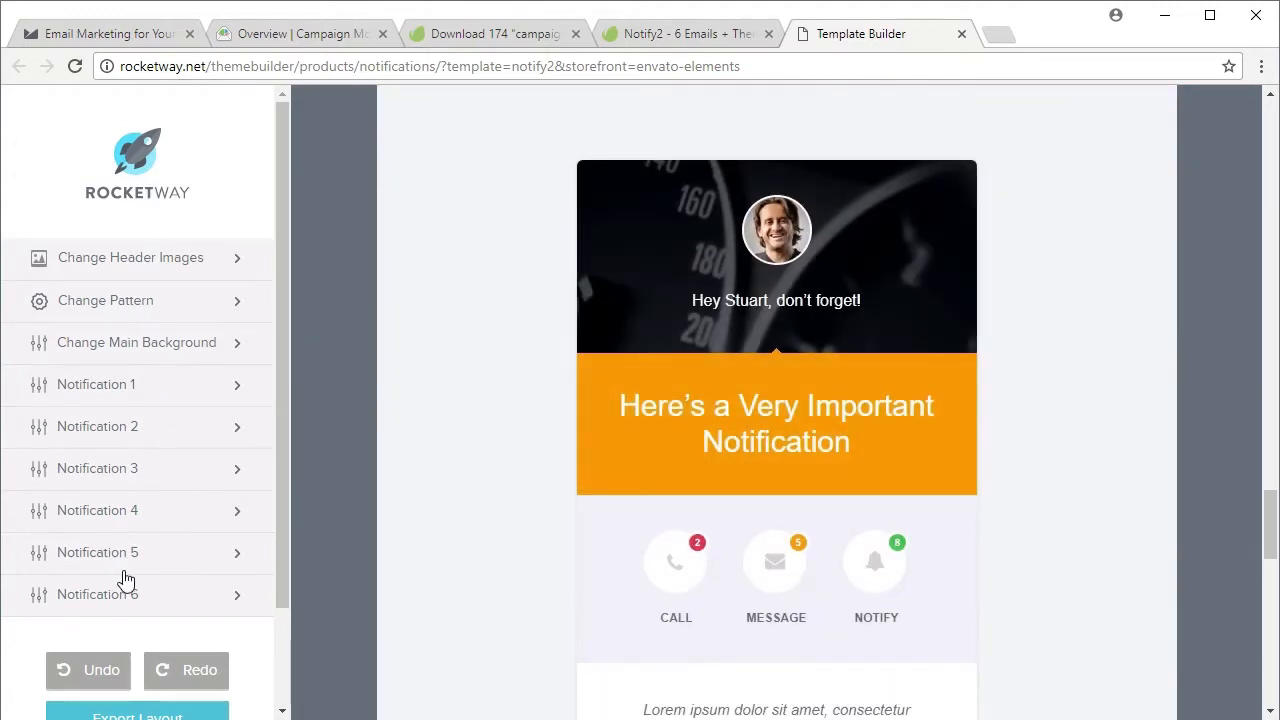
pyautogui.scroll(-10, 1063, 403)
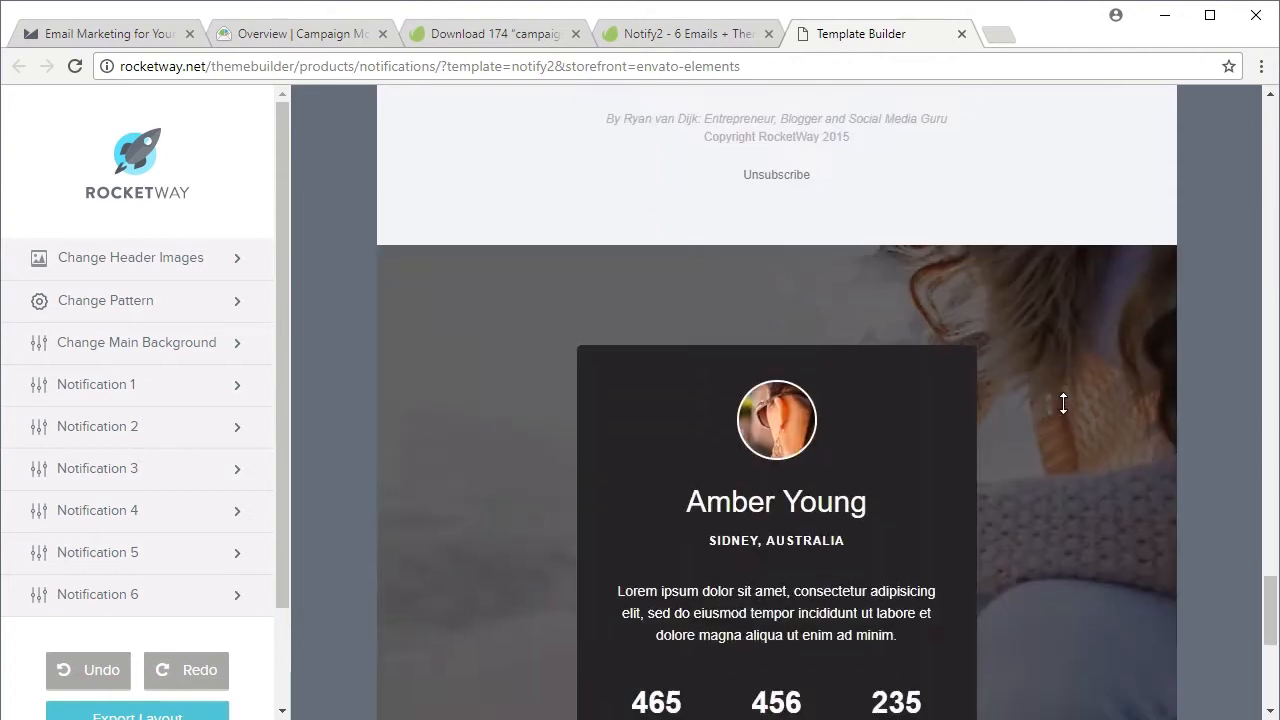
pyautogui.scroll(12, 1063, 403)
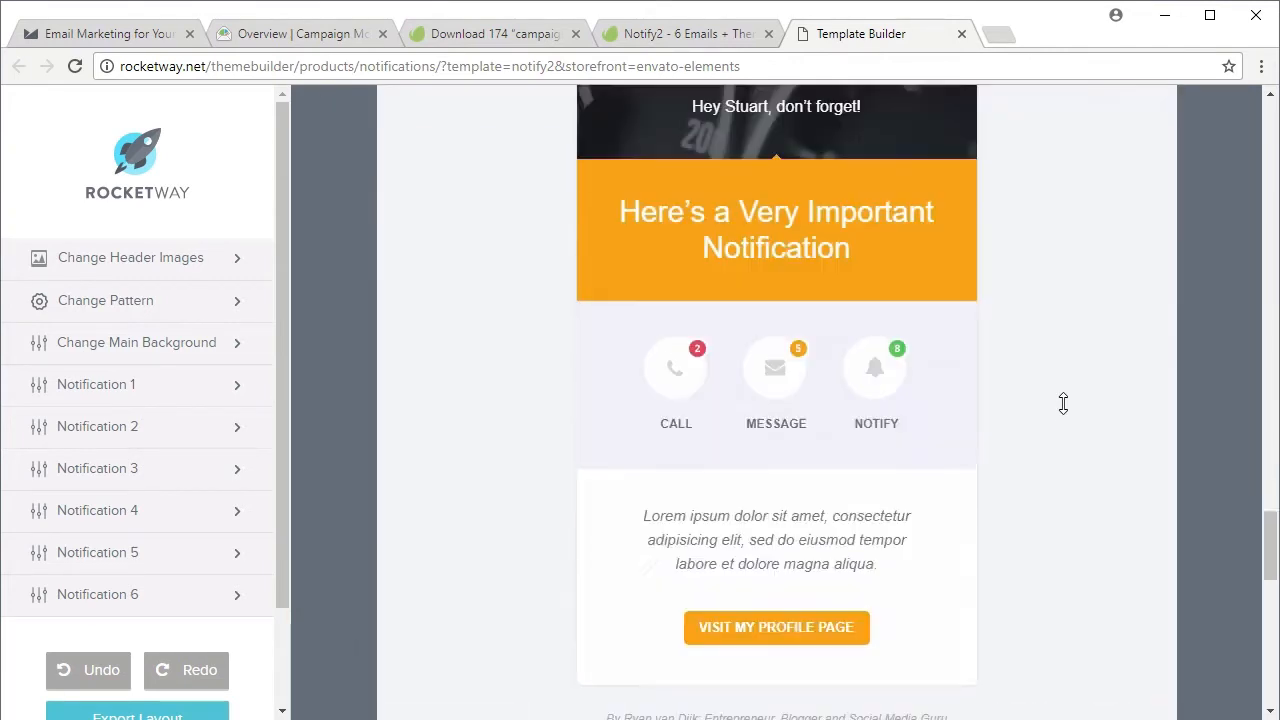
pyautogui.scroll(15, 1063, 403)
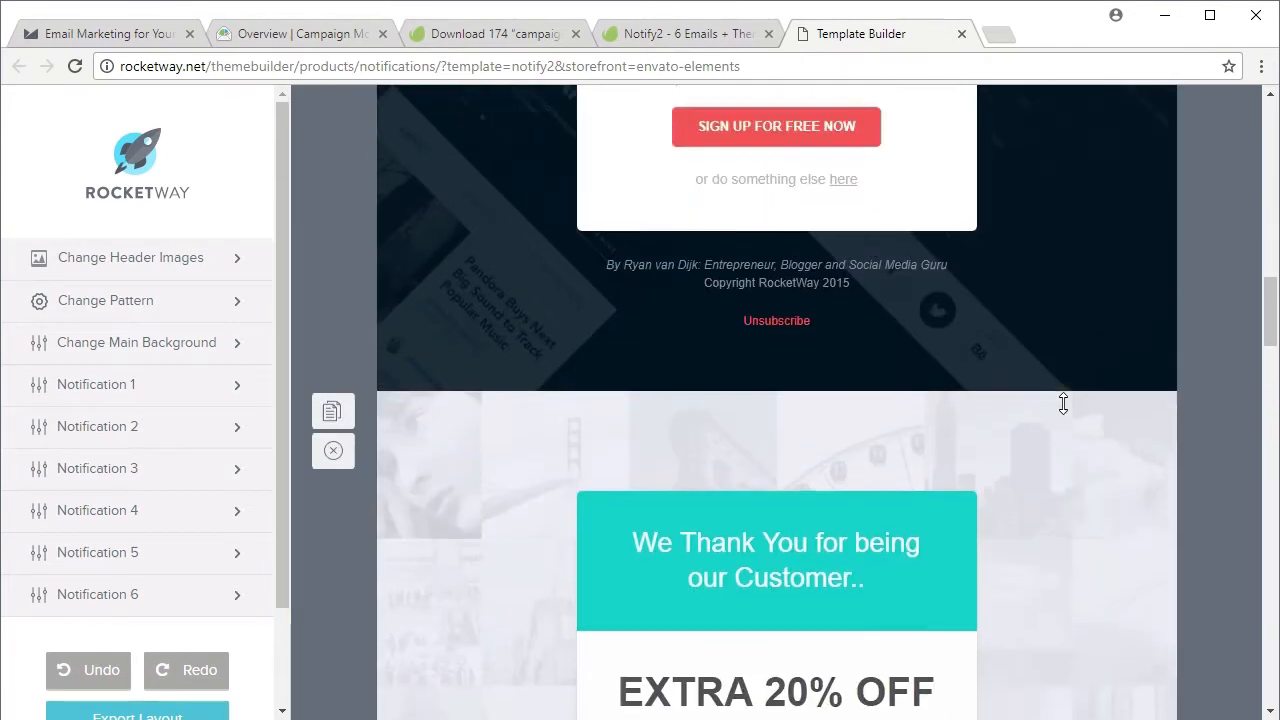
pyautogui.scroll(1, 1063, 403)
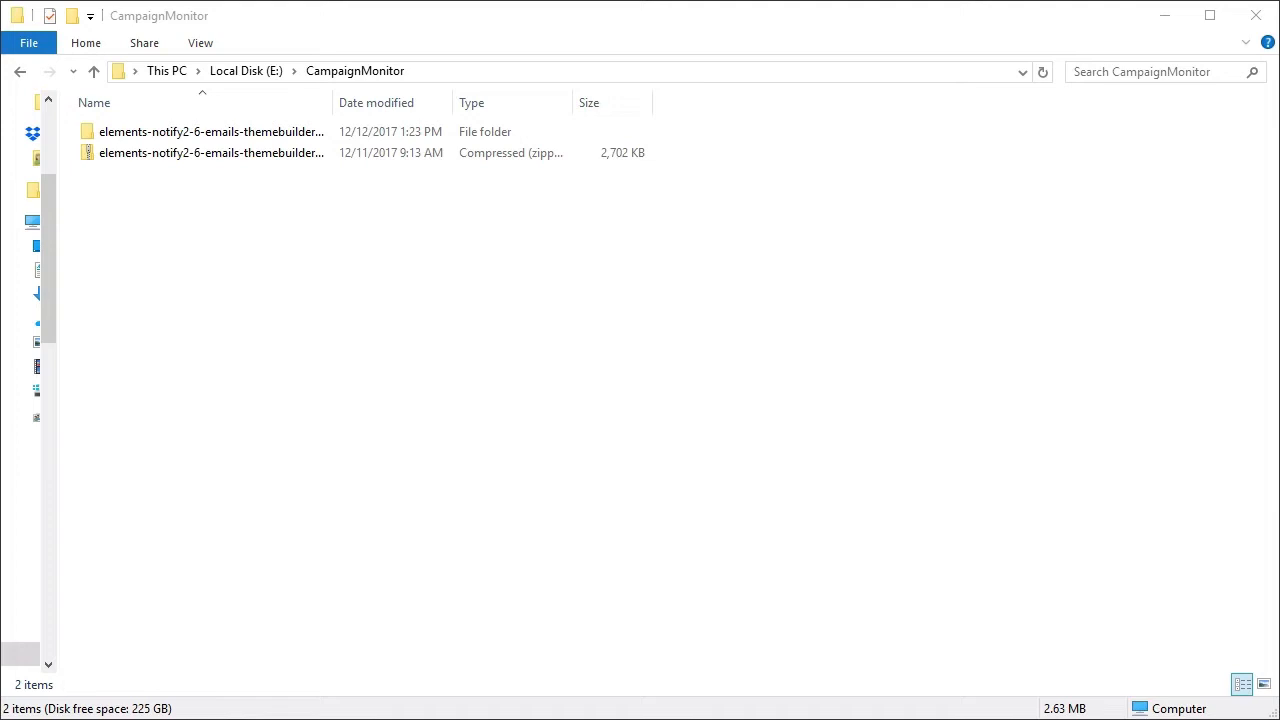
# Go into the extracted download's Notify2 - V1.0 and Notify2 Themebuilder !!! folders.
pyautogui.click(275, 161)
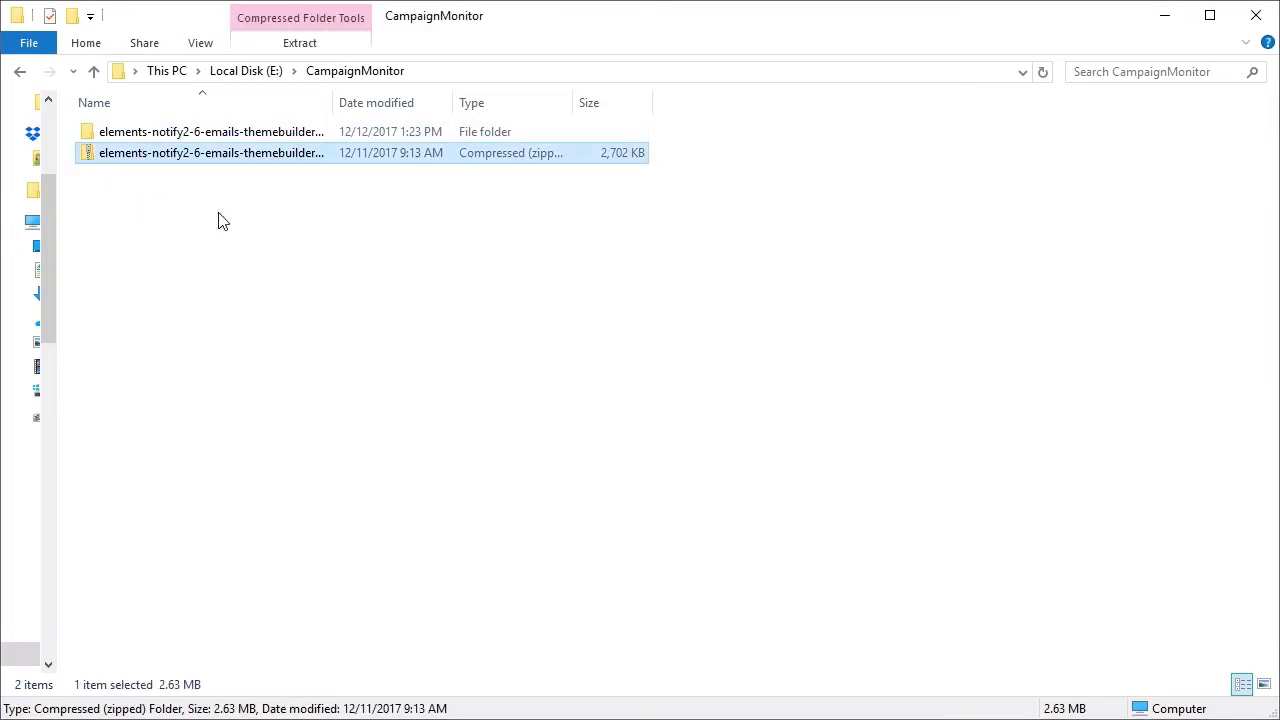
pyautogui.click(158, 138)
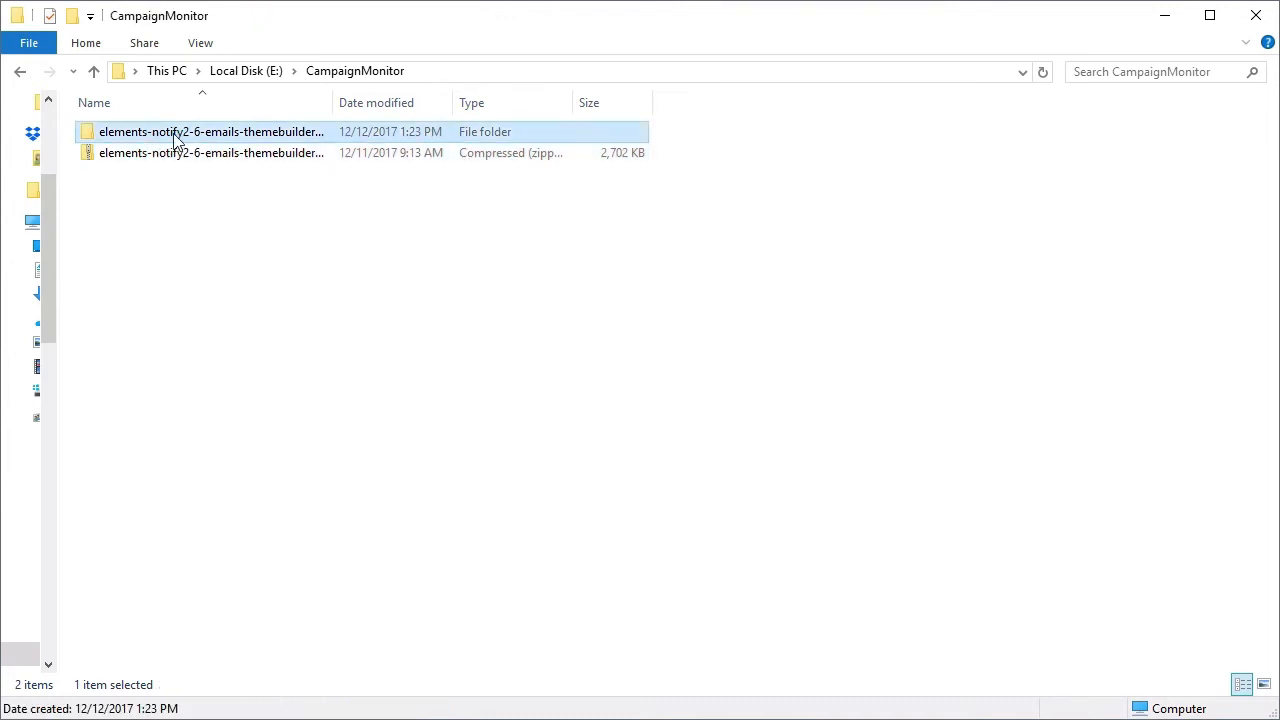
pyautogui.doubleClick(177, 137)
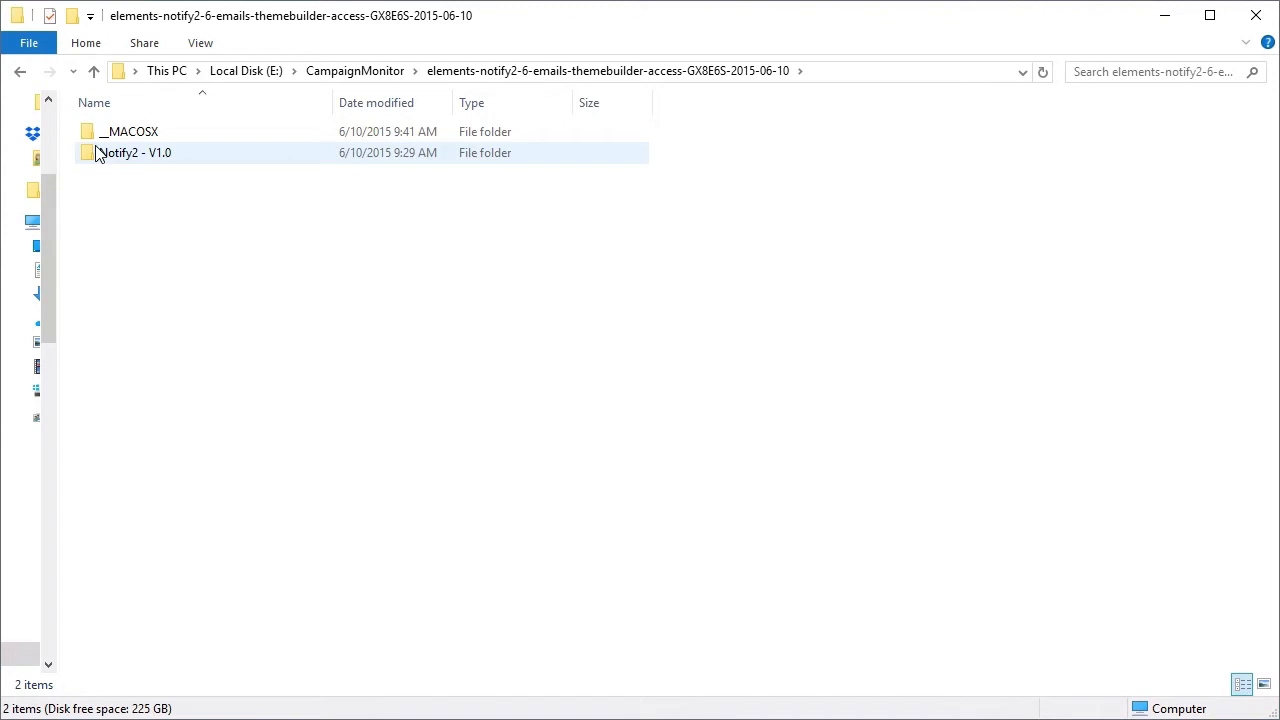
pyautogui.click(166, 163)
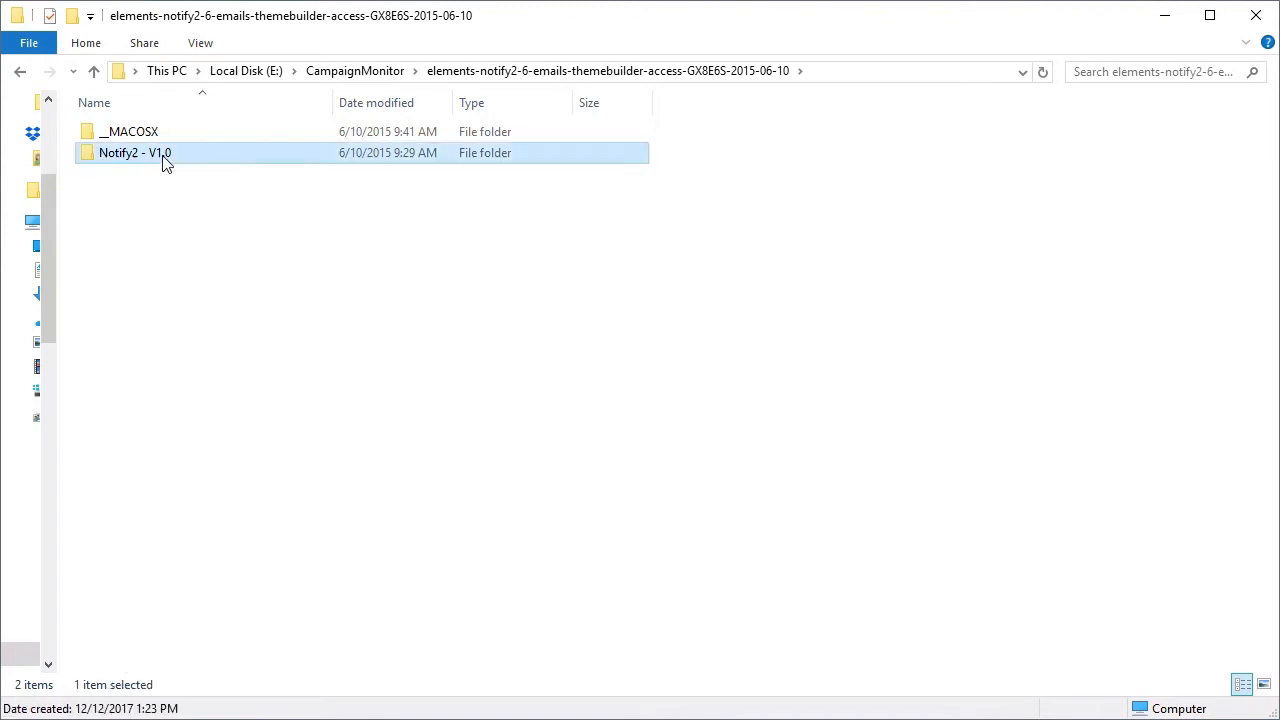
pyautogui.doubleClick(166, 163)
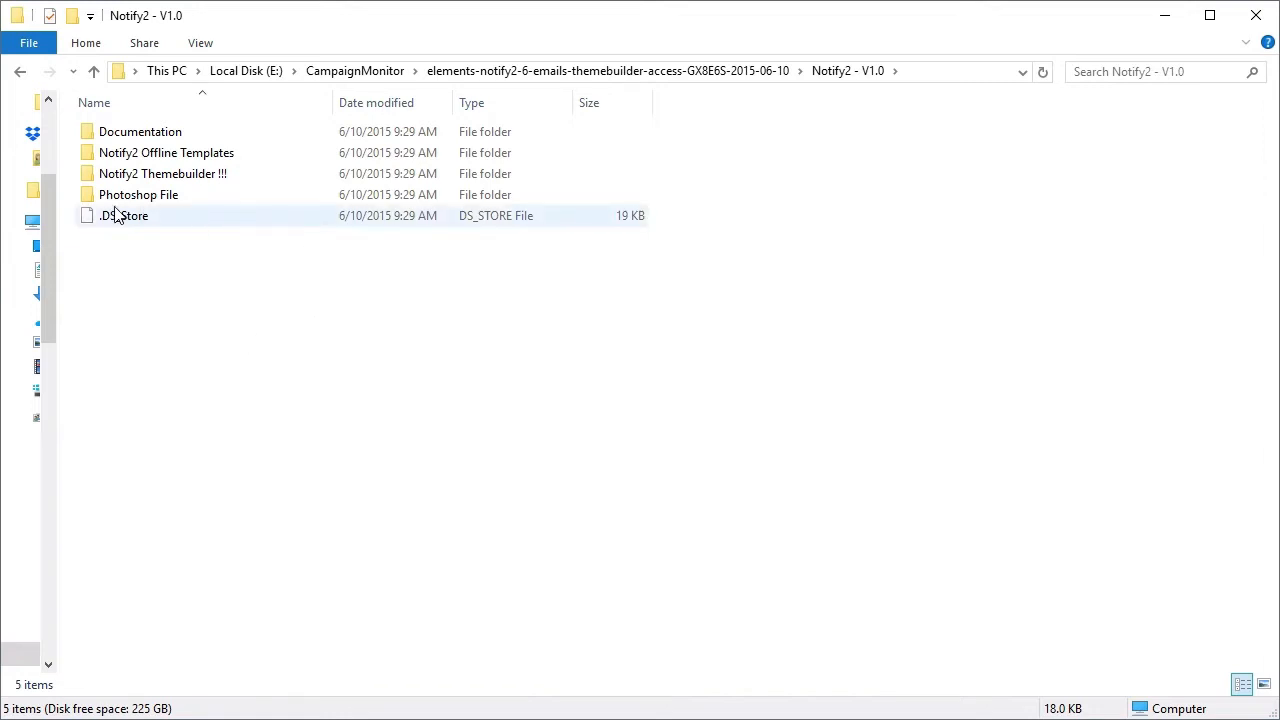
pyautogui.doubleClick(190, 181)
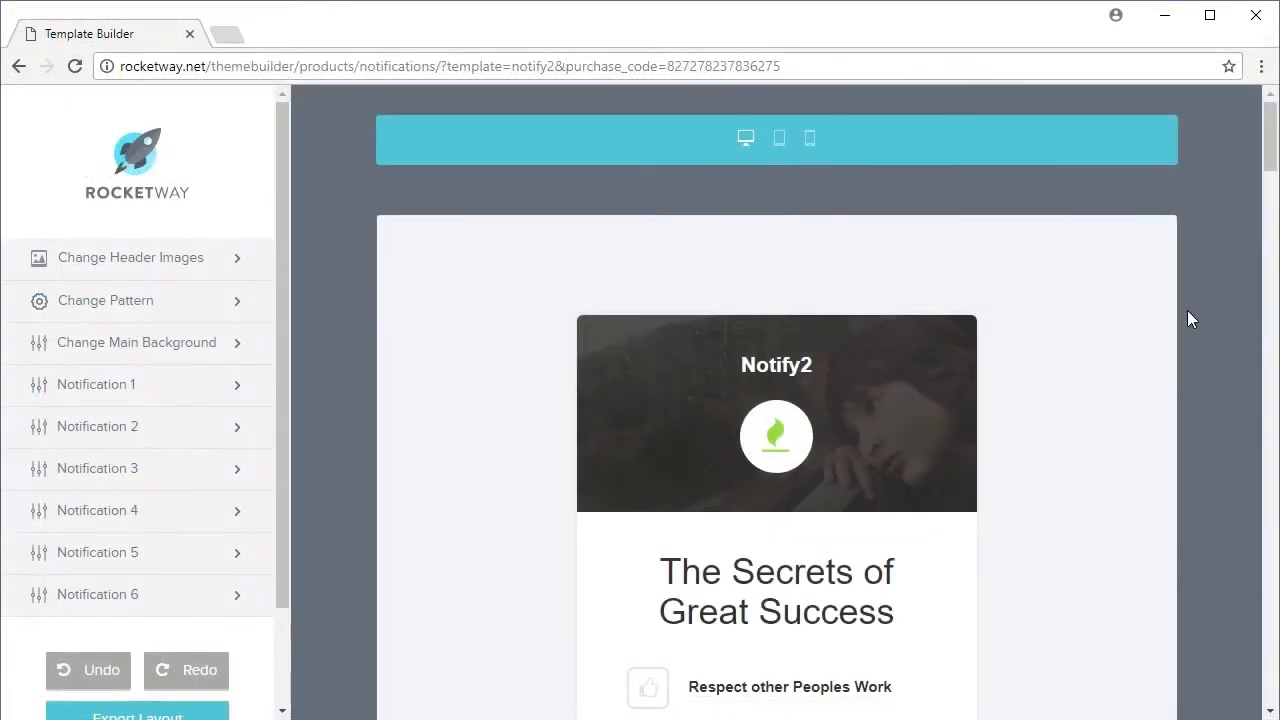
# Delete the Notify2 header notification block from the template.
pyautogui.scroll(-10, 1187, 310)
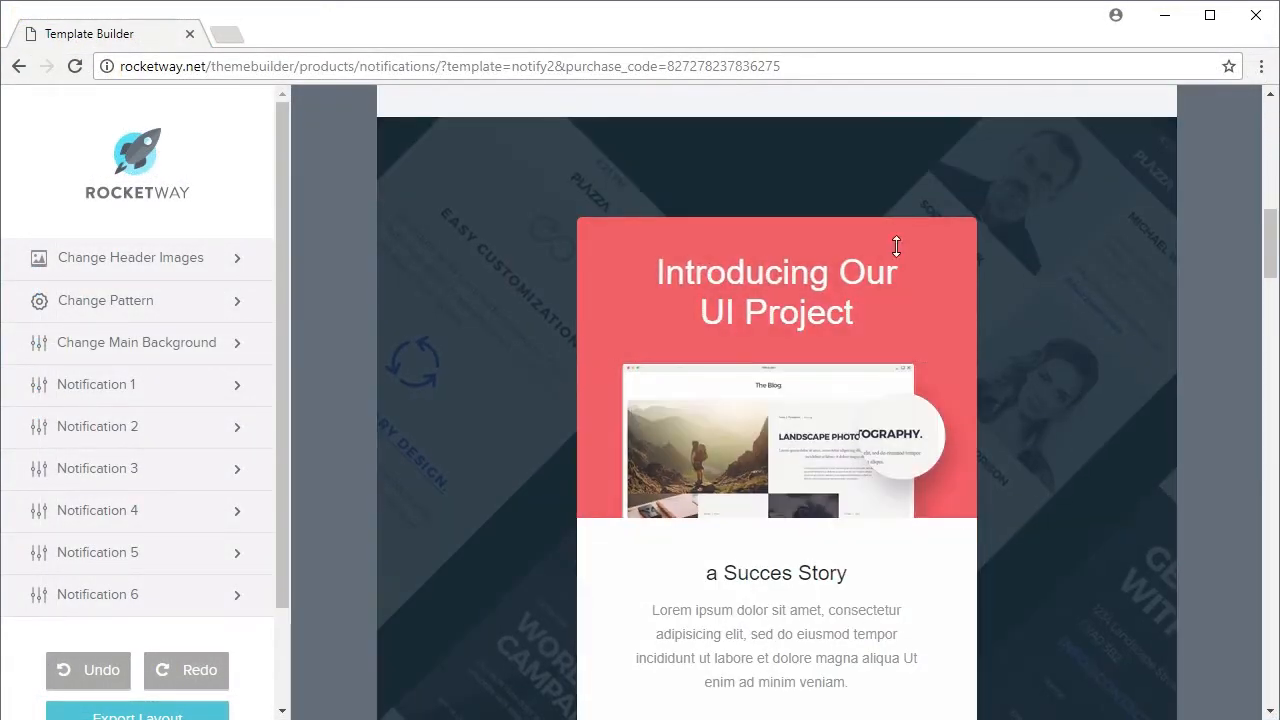
pyautogui.scroll(5, 991, 580)
pyautogui.scroll(4, 993, 580)
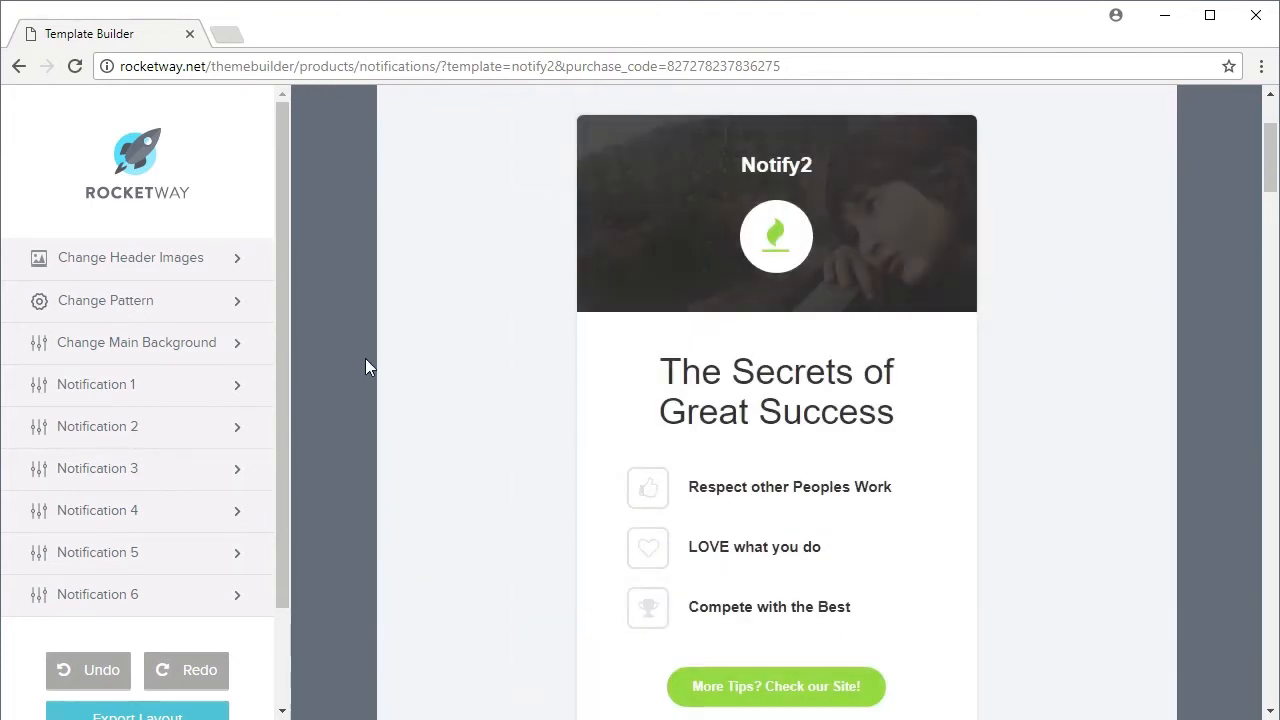
pyautogui.scroll(2, 417, 344)
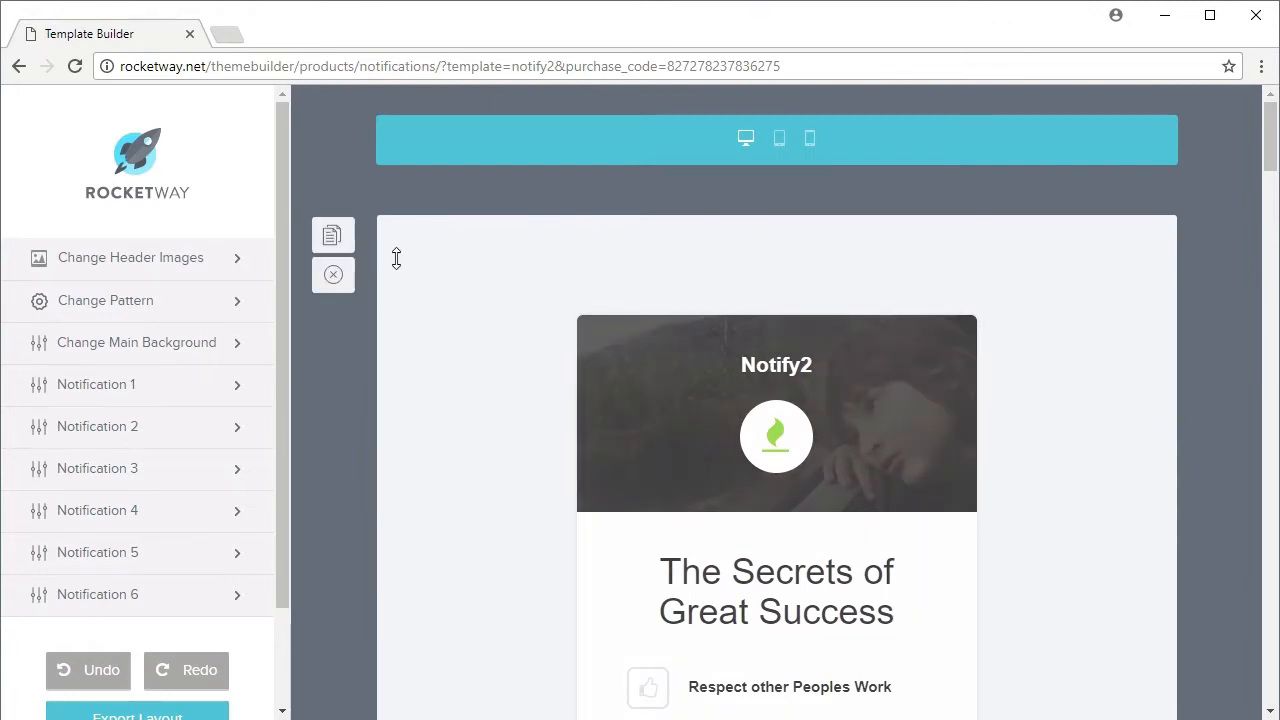
pyautogui.click(333, 276)
pyautogui.scroll(-3, 476, 313)
pyautogui.scroll(-7, 476, 313)
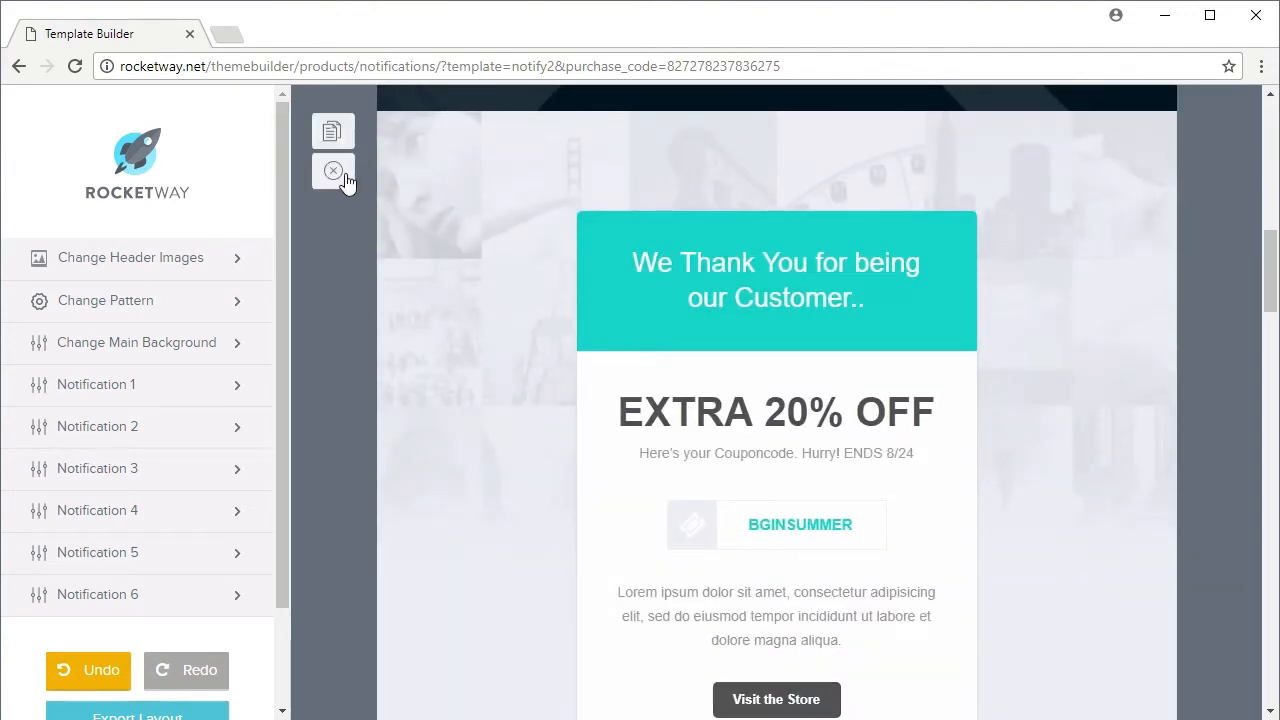
# Delete the coupon, Very Important Notification and profile blocks, leaving only Introducing Our UI Project.
pyautogui.click(333, 171)
pyautogui.click(332, 174)
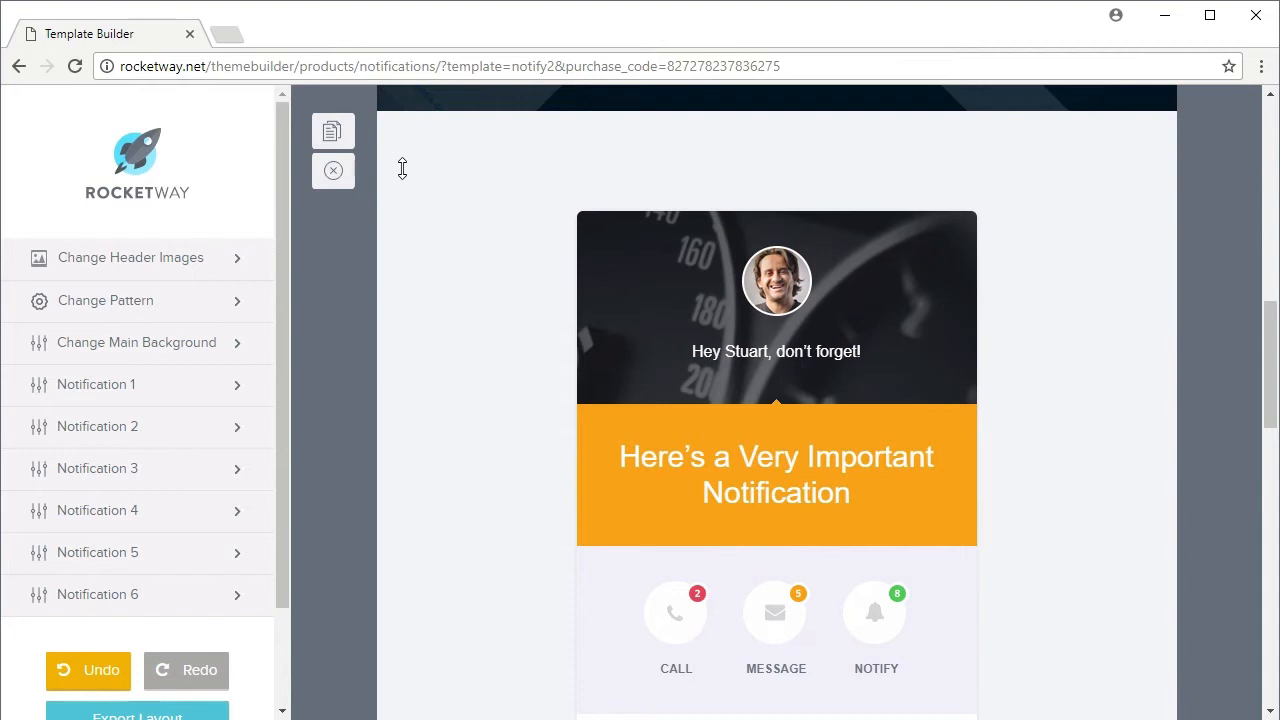
pyautogui.click(333, 171)
pyautogui.click(333, 172)
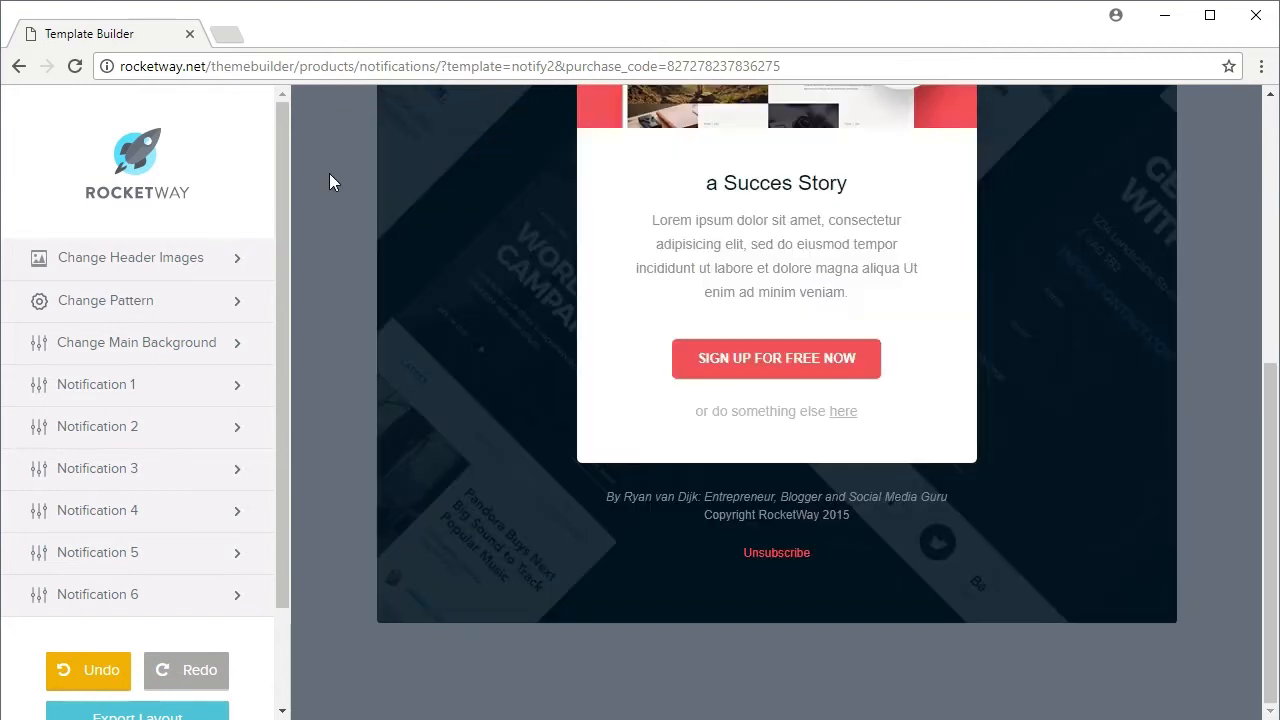
pyautogui.scroll(5, 1077, 520)
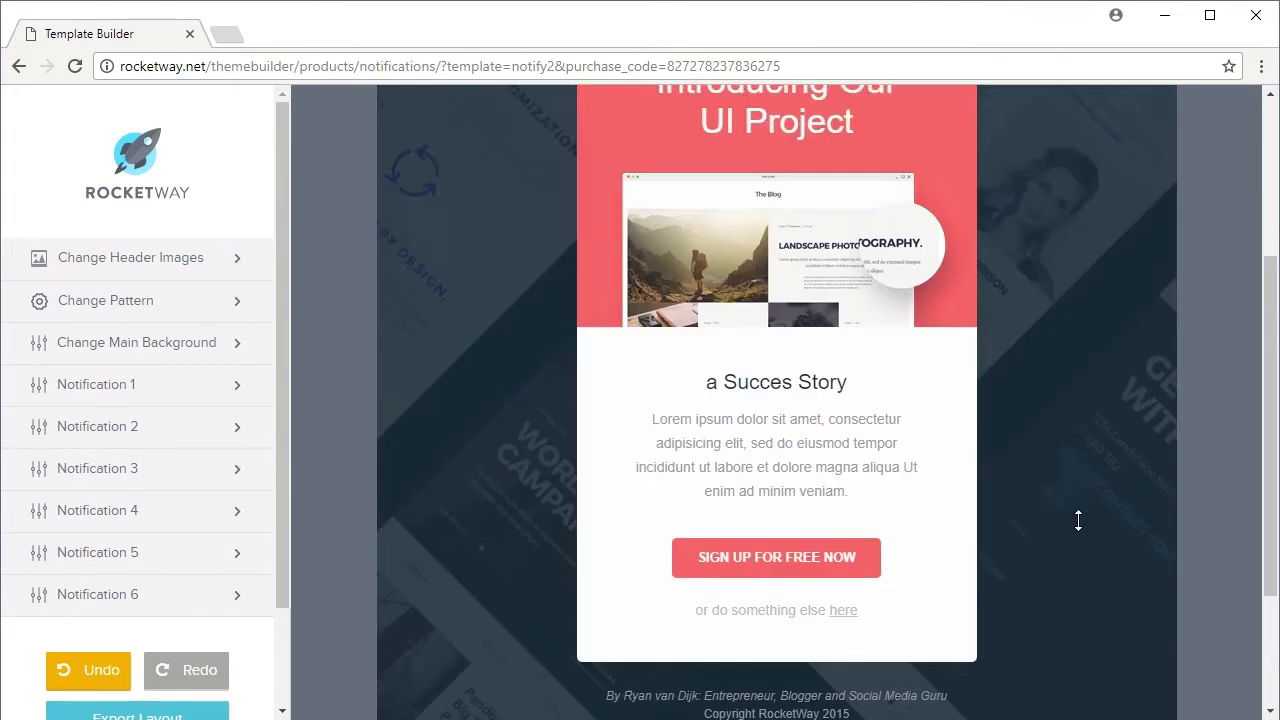
pyautogui.scroll(-2, 1183, 466)
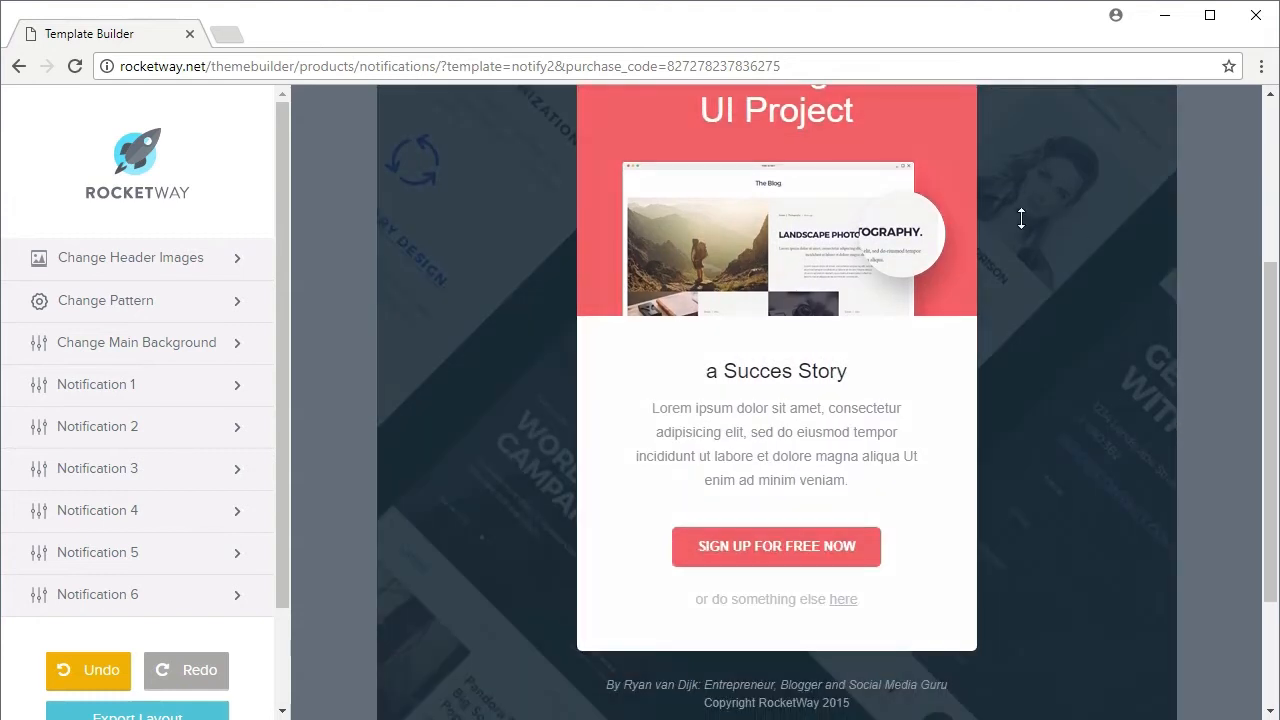
pyautogui.scroll(2, 1089, 314)
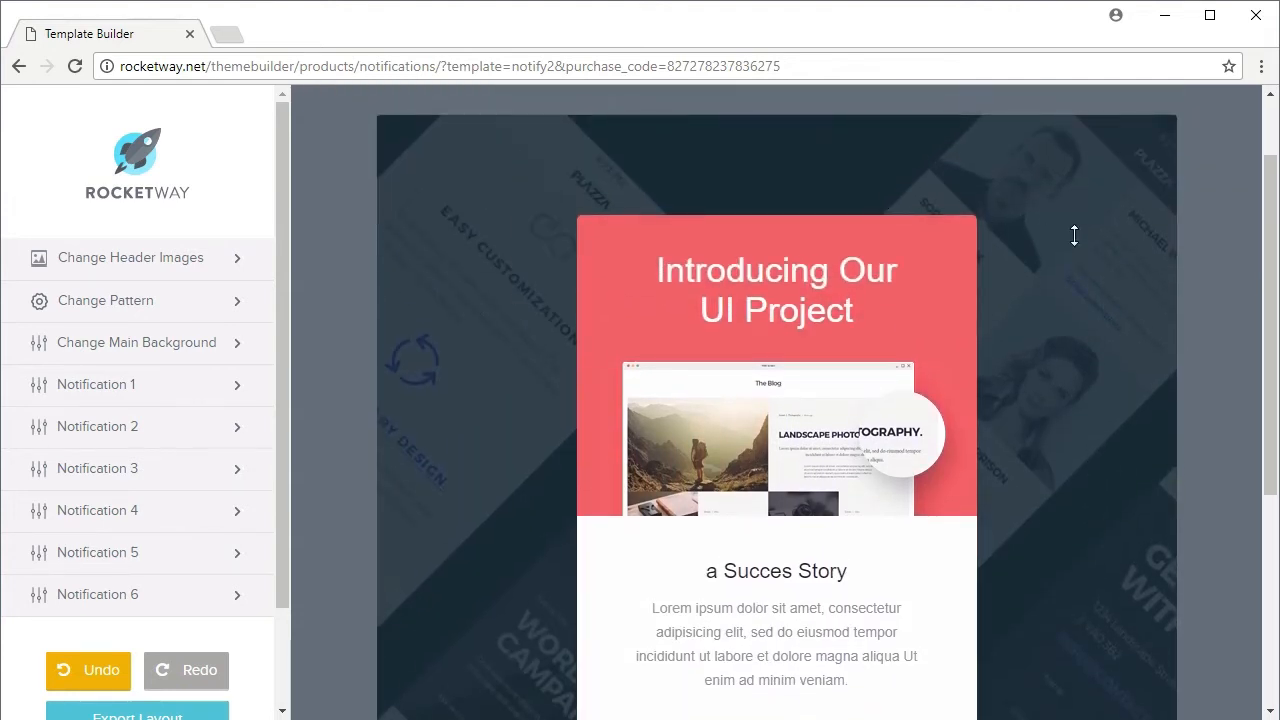
pyautogui.moveTo(745, 402)
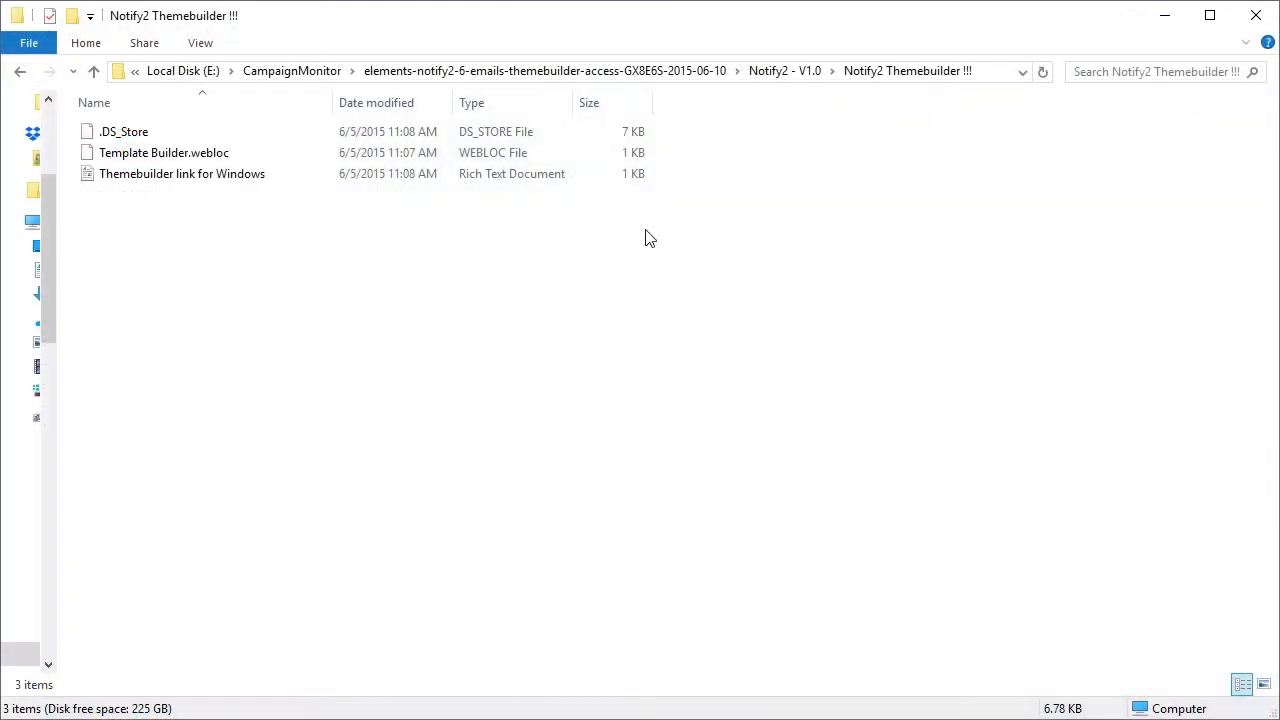
# Look inside the Photoshop File folder of Notify2 - V1.0 and return.
pyautogui.click(800, 72)
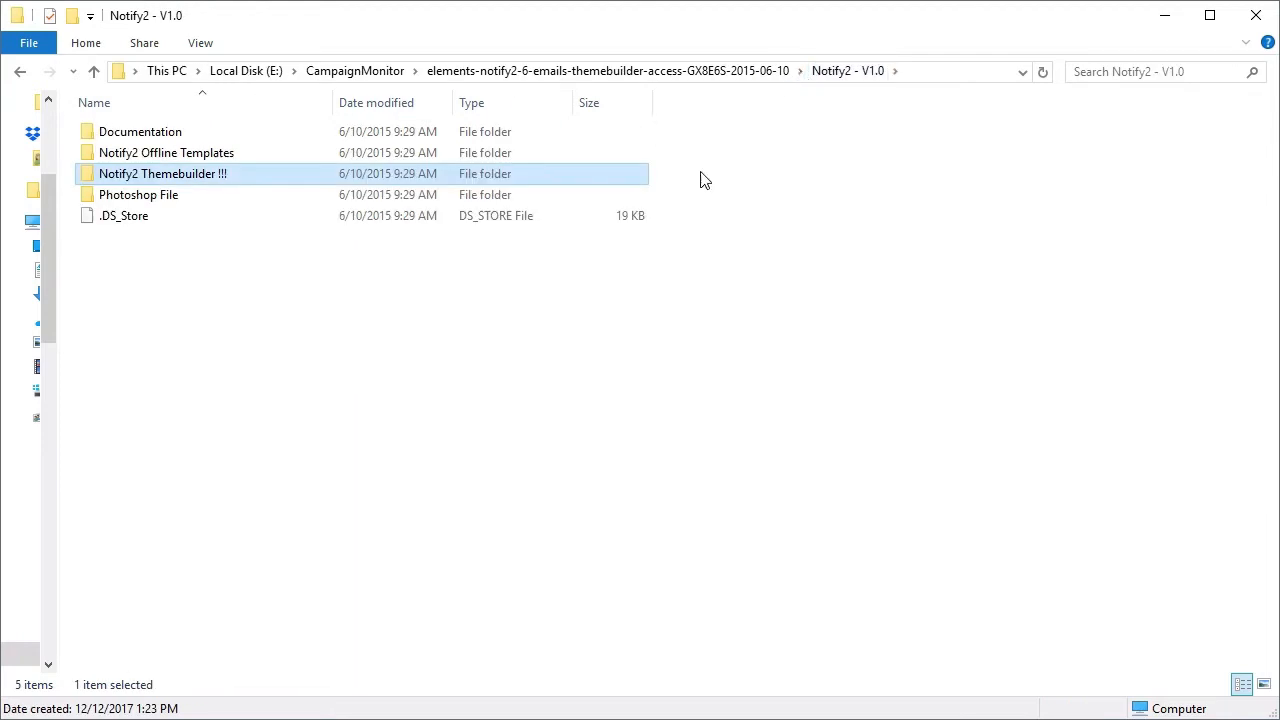
pyautogui.doubleClick(169, 200)
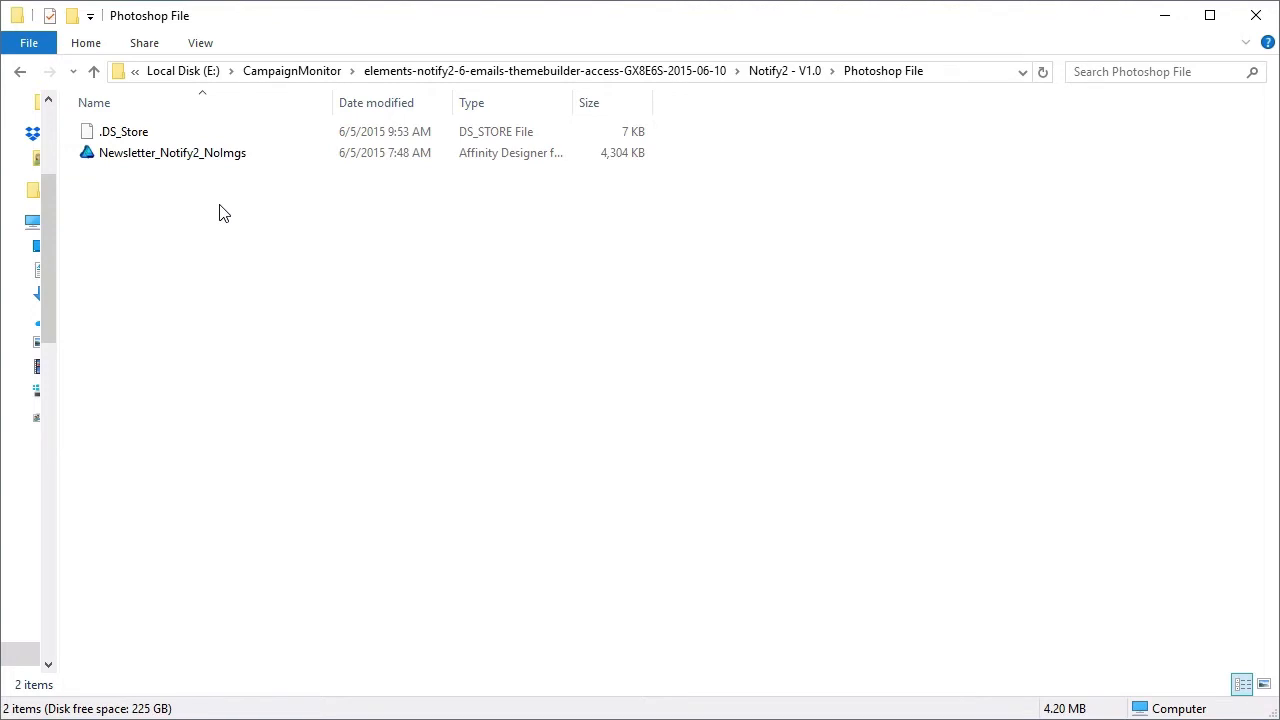
pyautogui.click(806, 76)
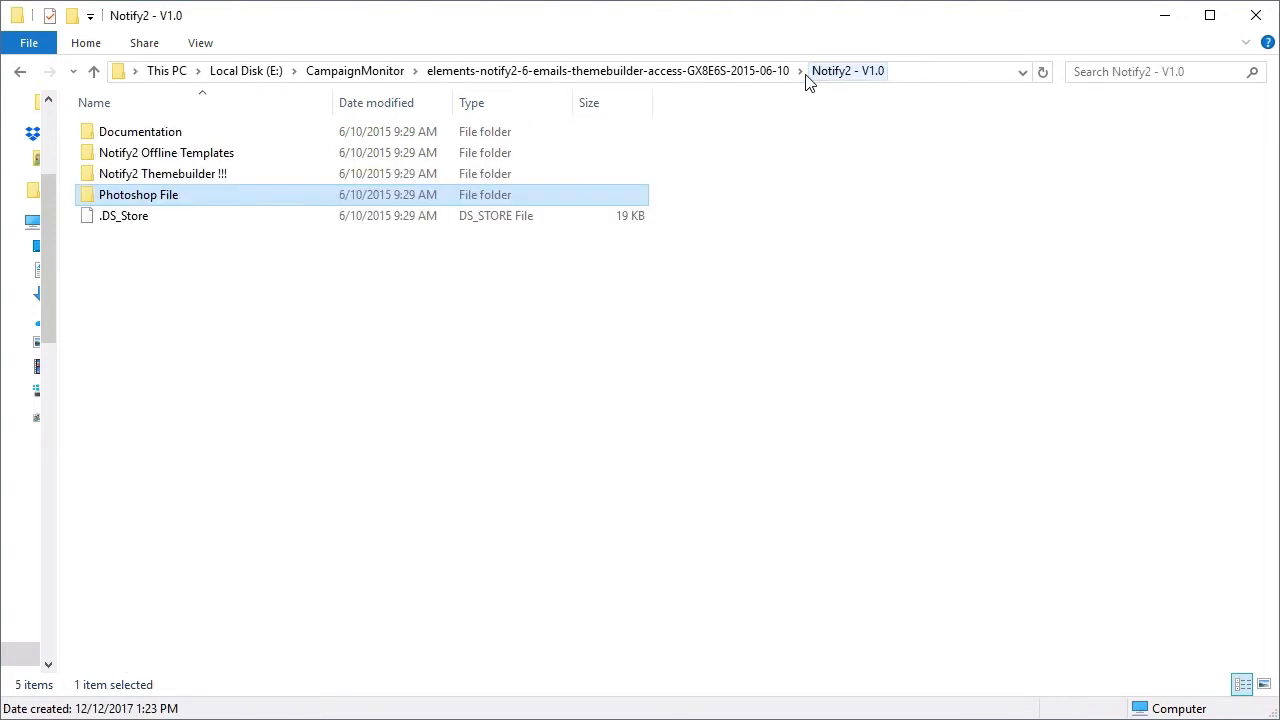
# Open Template 2's Campaign Monitor images folder and check image_400px_1 and not2_bg_image sizes.
pyautogui.doubleClick(210, 158)
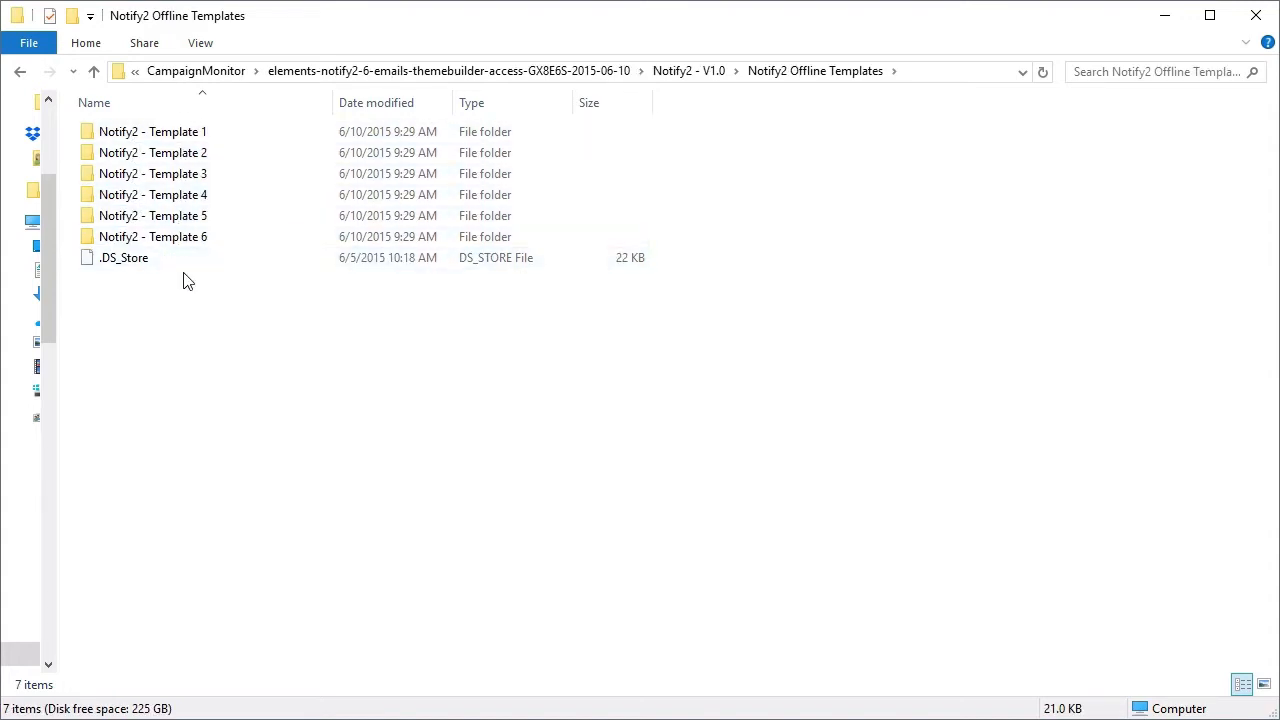
pyautogui.doubleClick(176, 155)
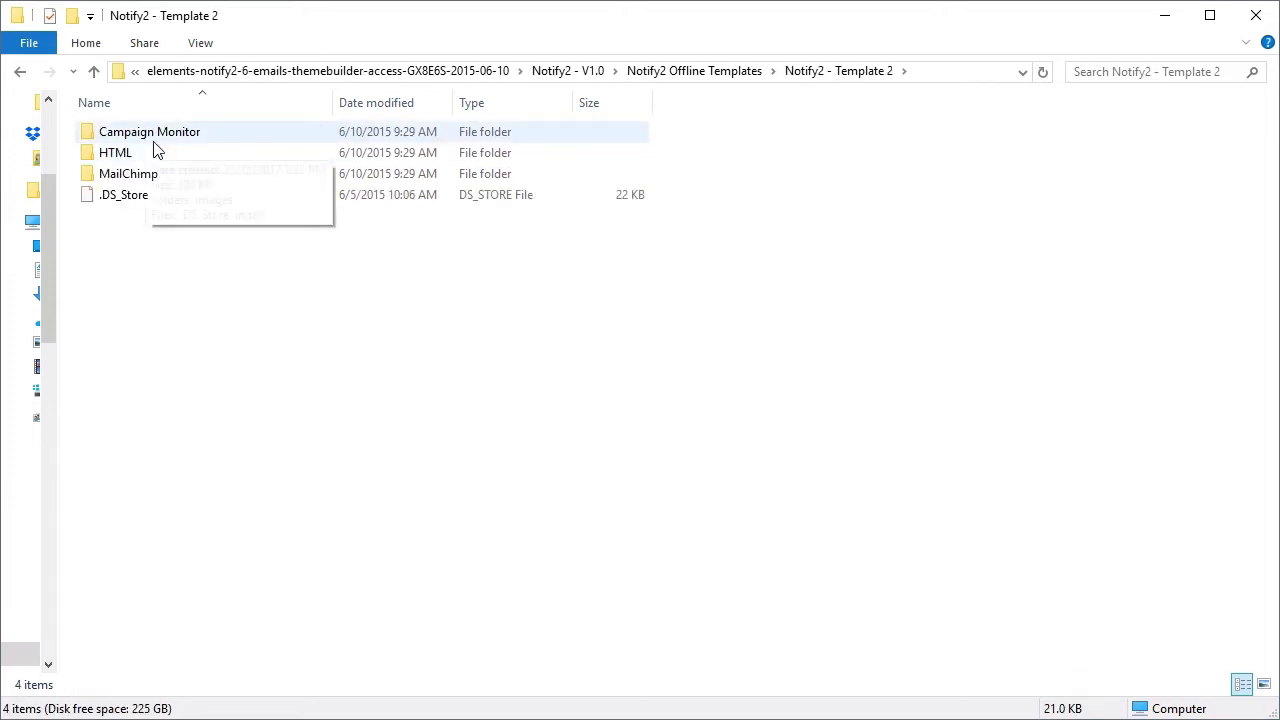
pyautogui.doubleClick(172, 143)
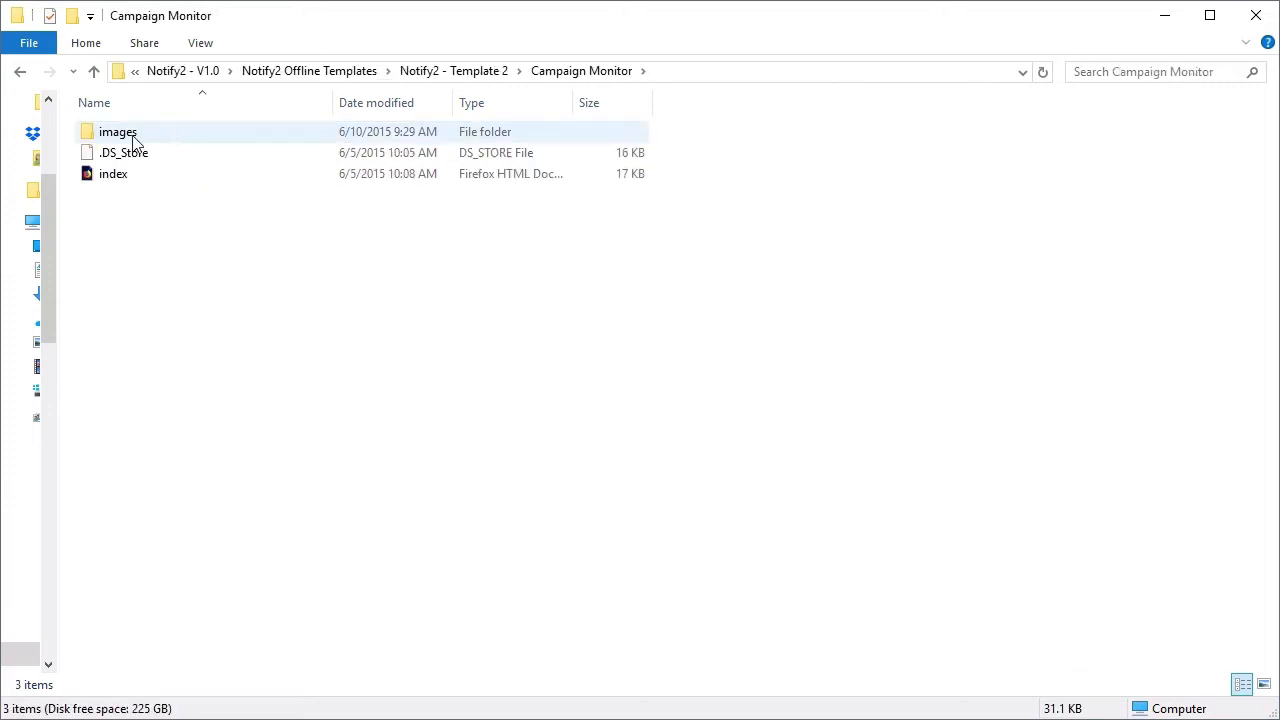
pyautogui.doubleClick(122, 136)
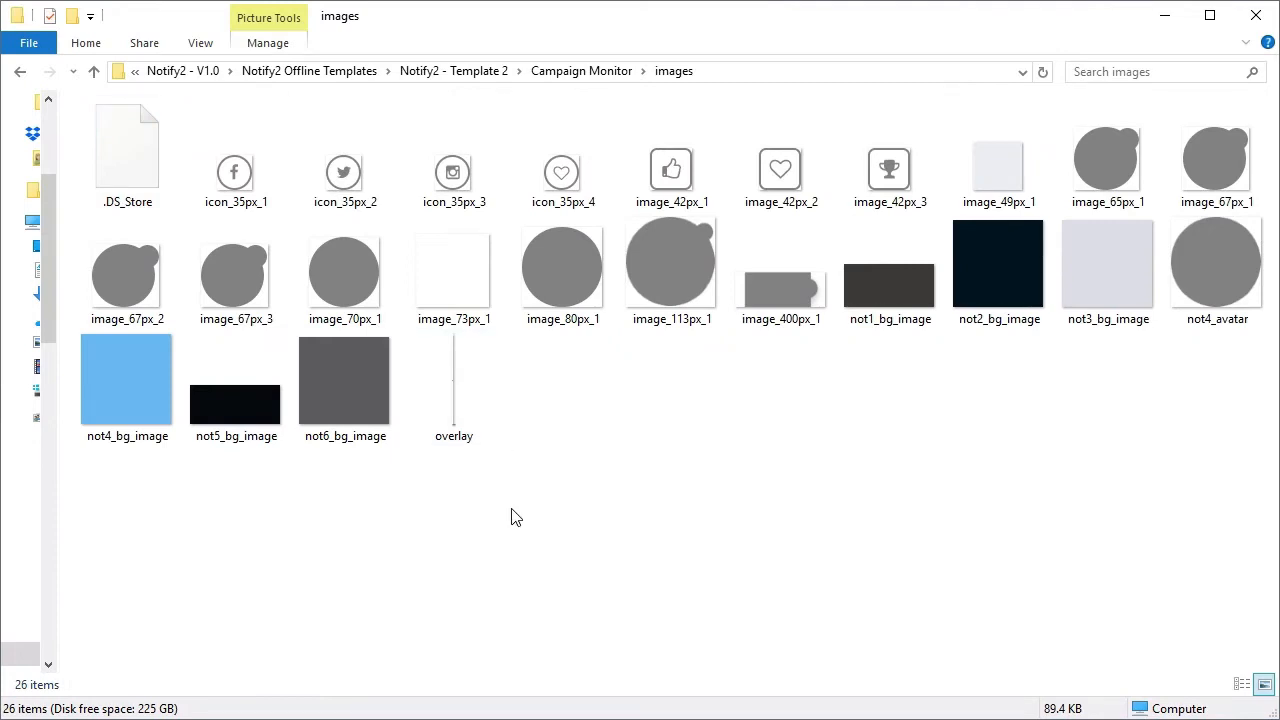
pyautogui.click(777, 301)
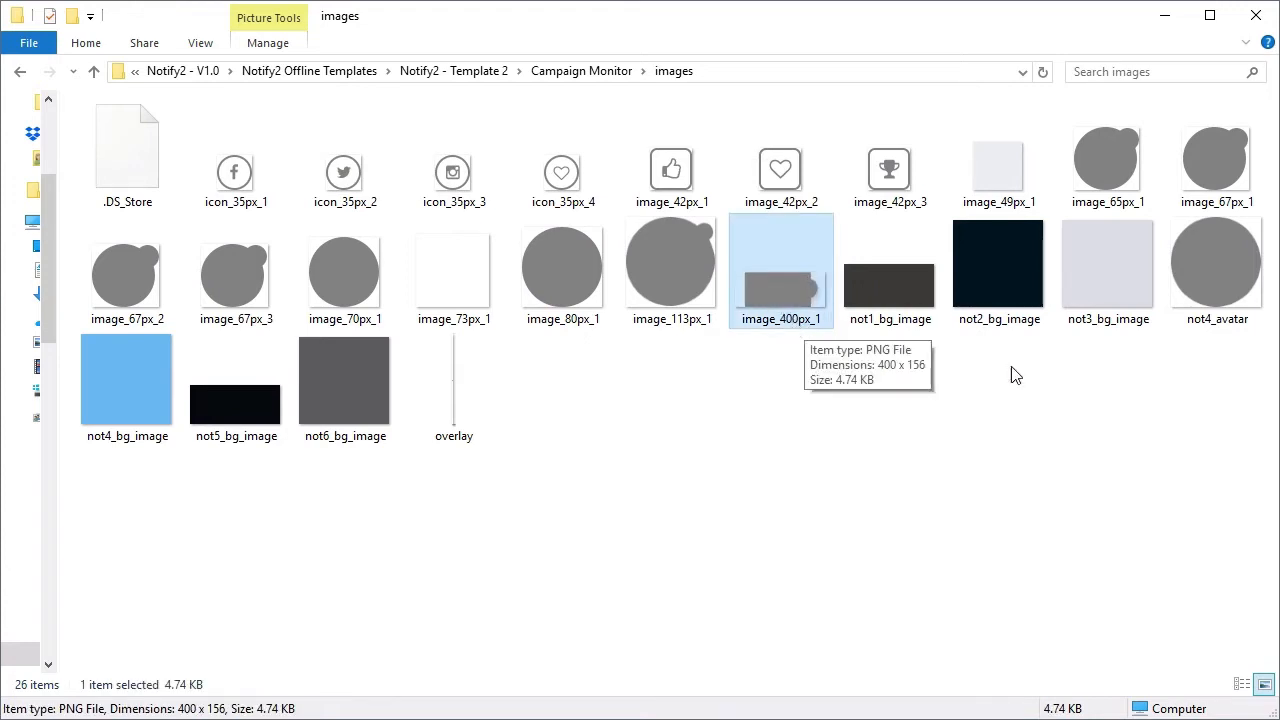
pyautogui.click(1007, 309)
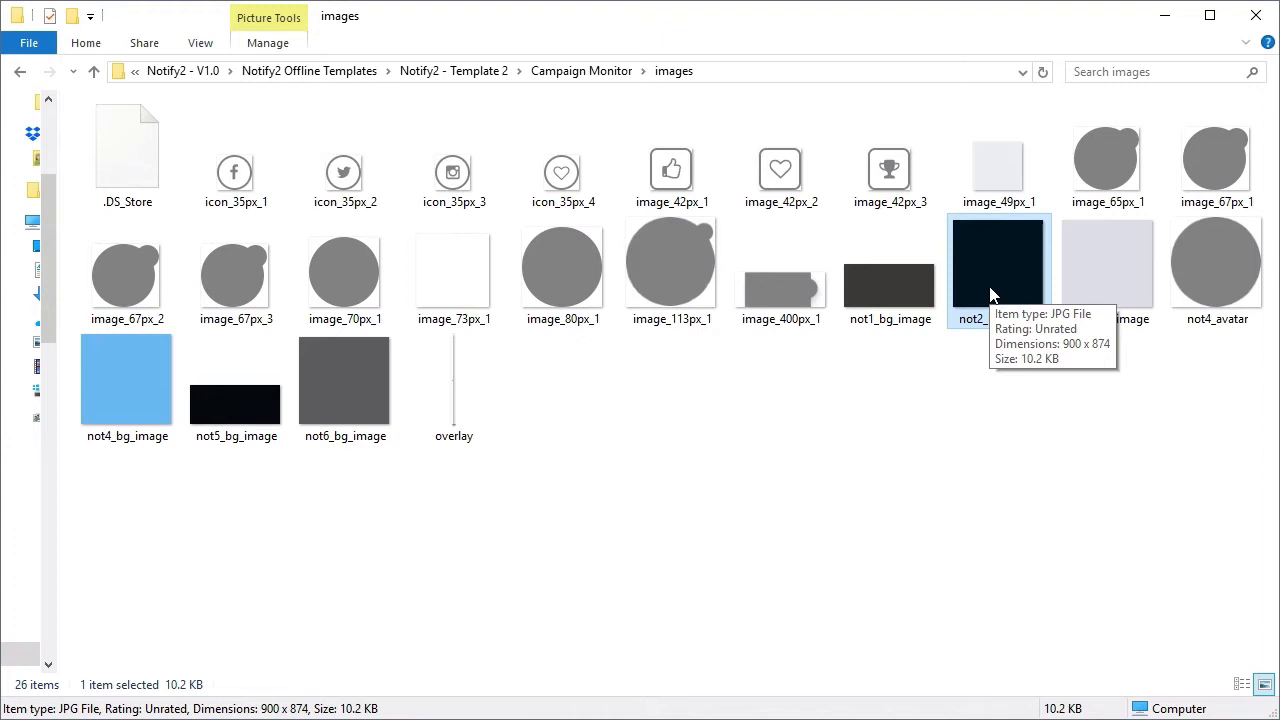
pyautogui.moveTo(765, 310)
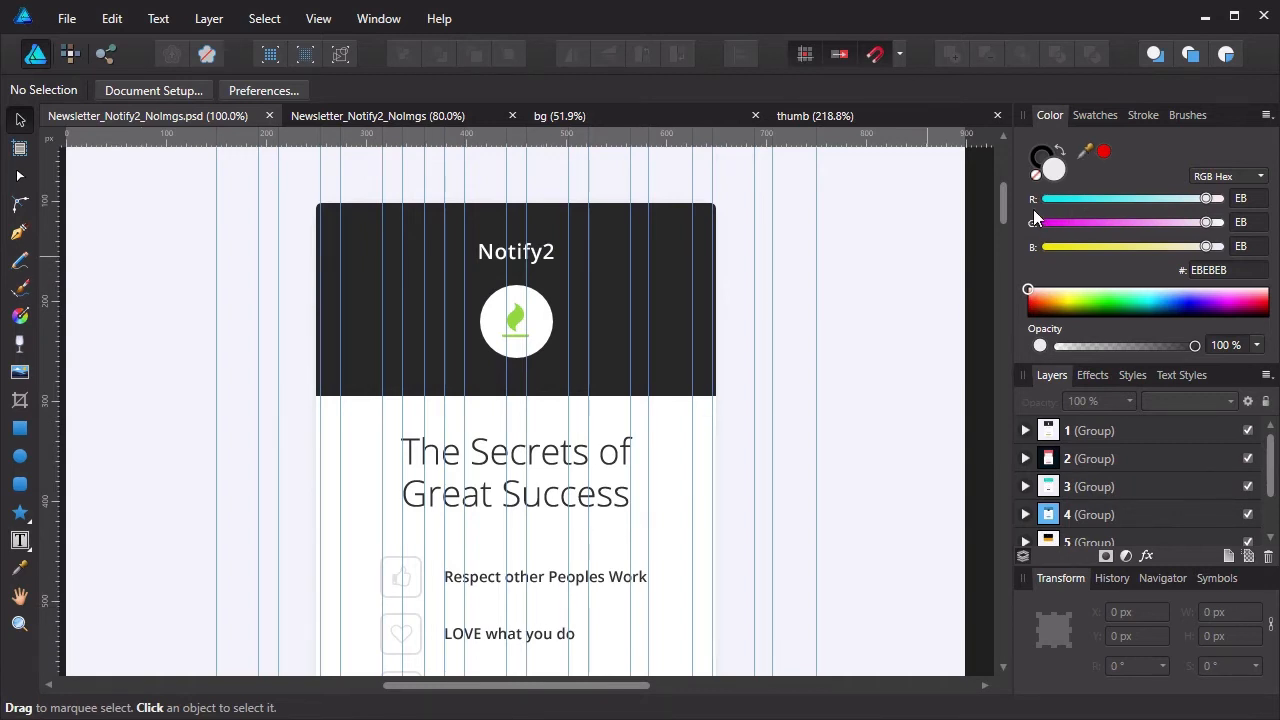
# View the bg and thumb image documents, then return to the green Camp Kit newsletter.
pyautogui.moveTo(1007, 209); pyautogui.dragTo(1004, 315)
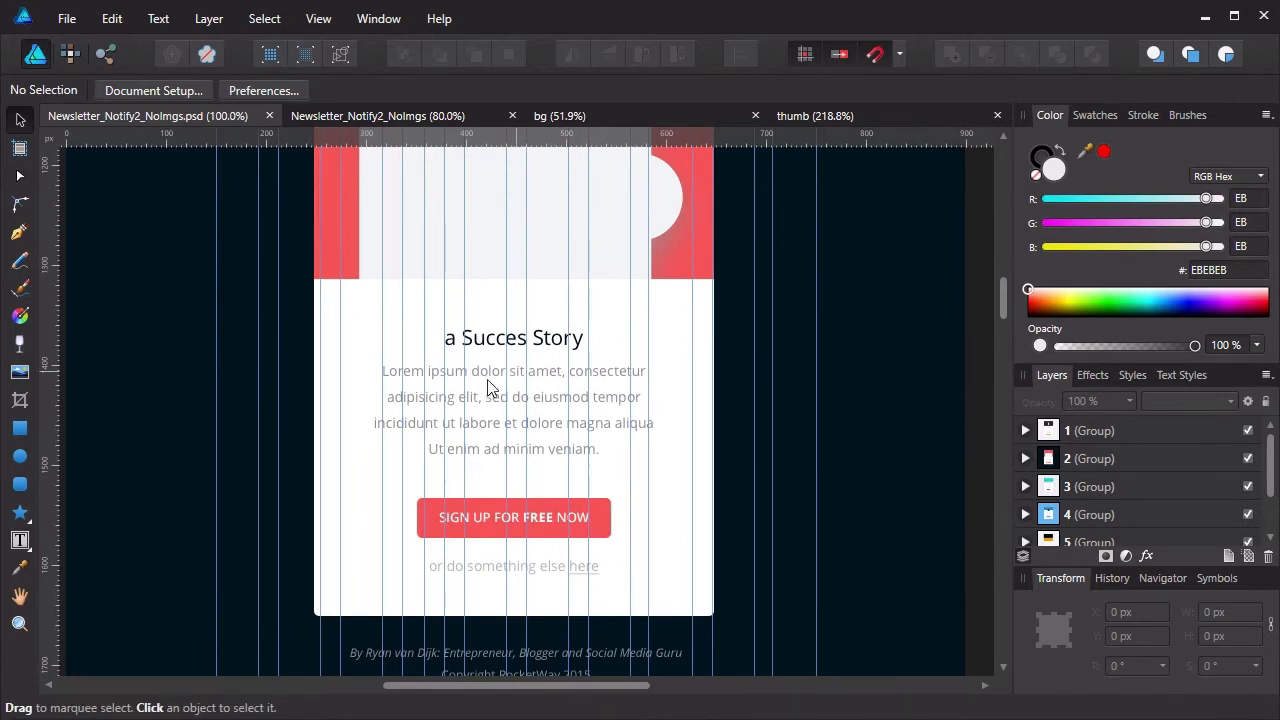
pyautogui.scroll(1, 794, 499)
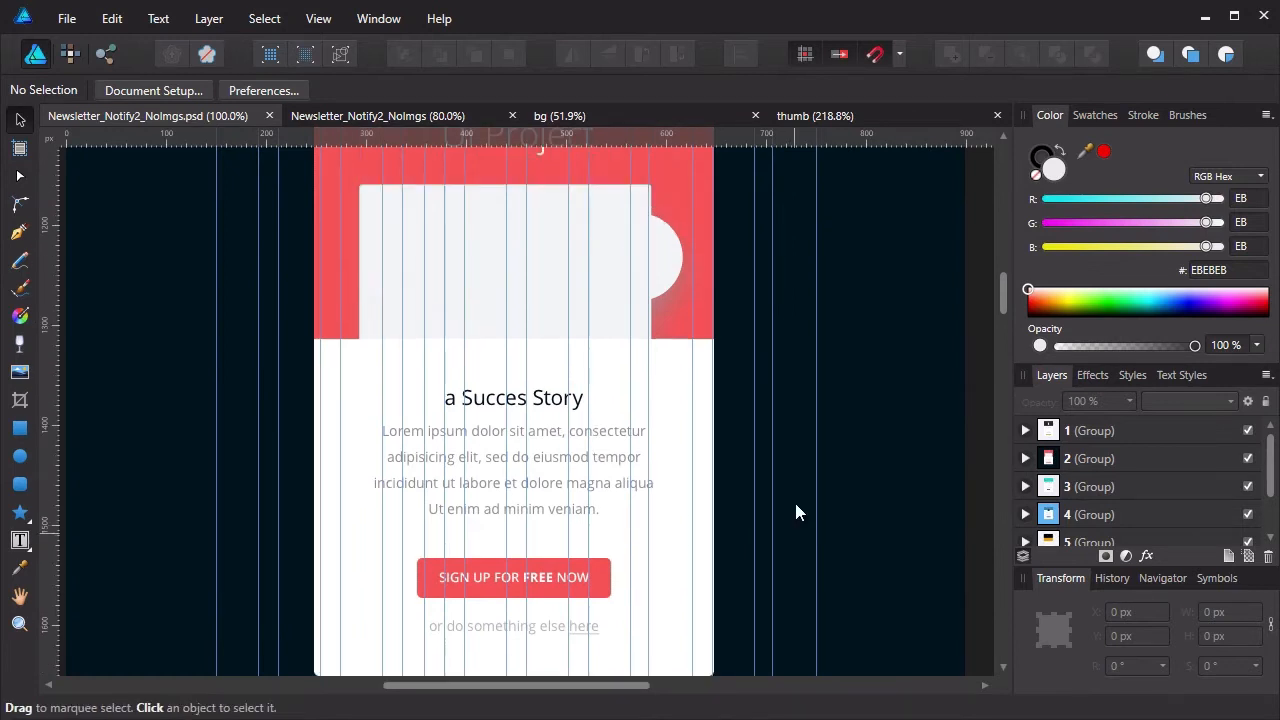
pyautogui.click(629, 121)
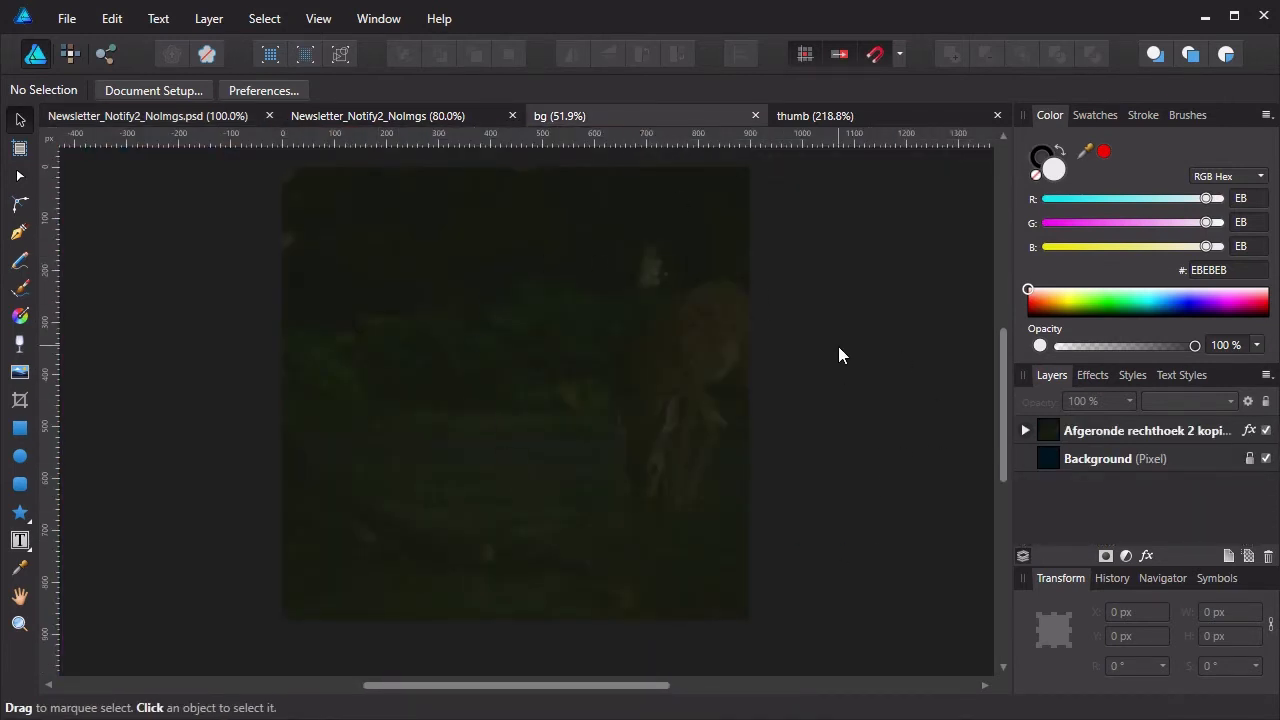
pyautogui.click(853, 119)
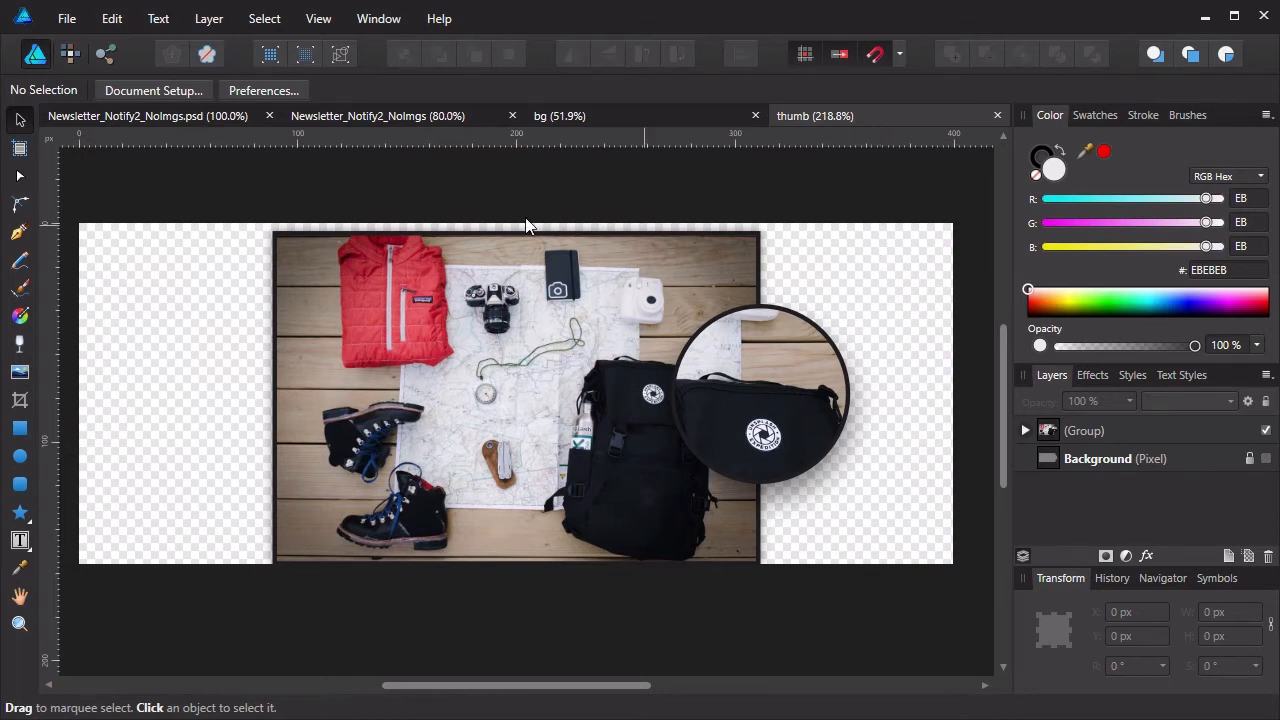
pyautogui.click(376, 117)
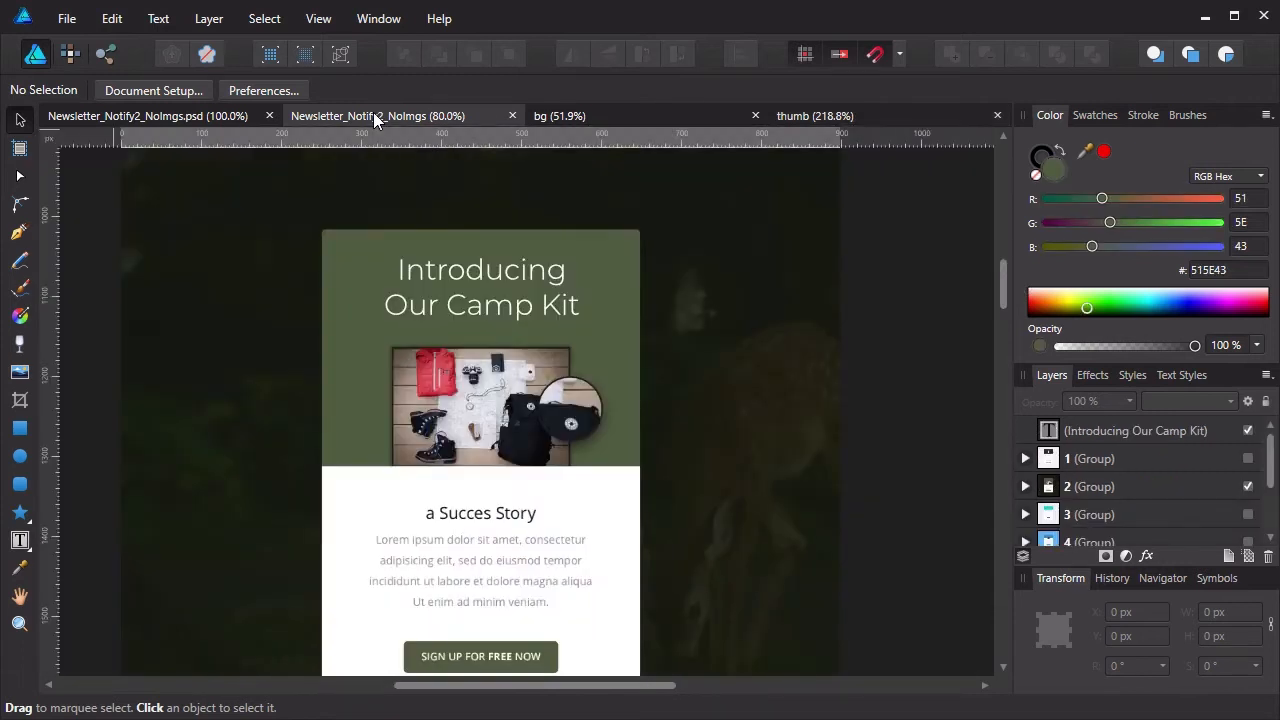
# Compare the original red UI Project design with the bg and thumb documents.
pyautogui.moveTo(999, 292)
pyautogui.mouseDown()
pyautogui.moveTo(995, 245)
pyautogui.moveTo(995, 400)
pyautogui.moveTo(989, 293)
pyautogui.mouseUp()
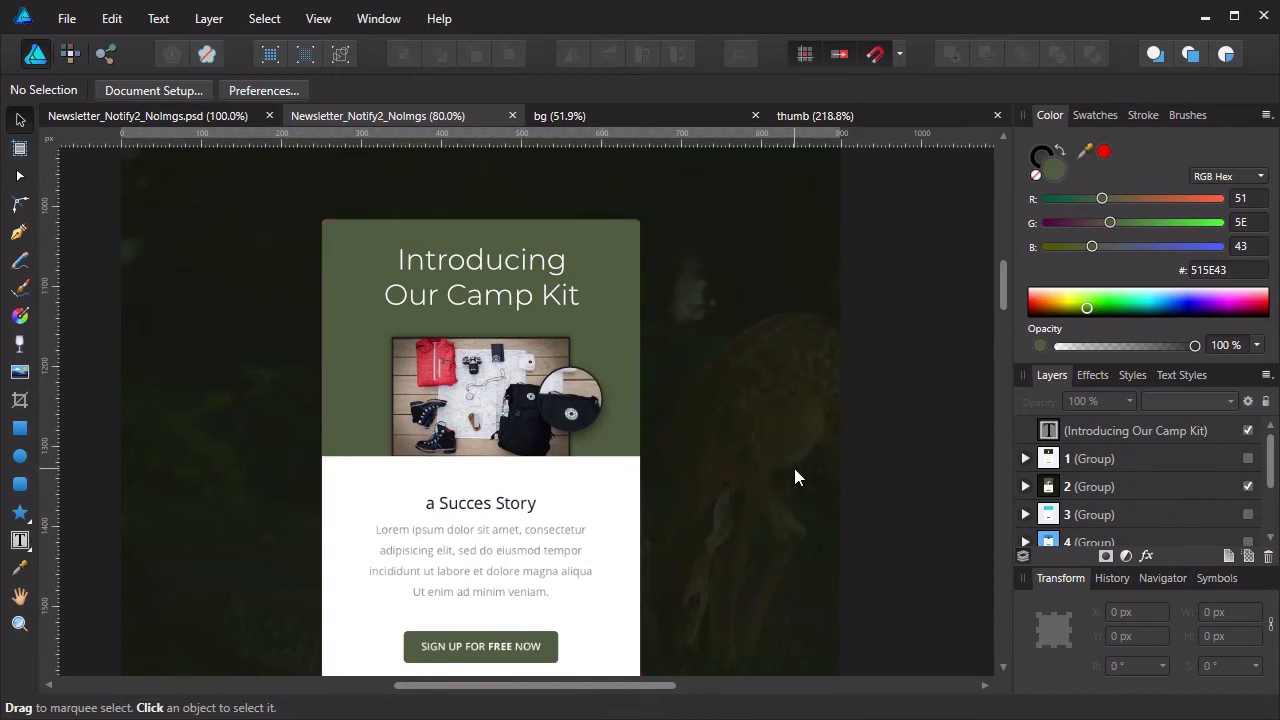
pyautogui.click(60, 115)
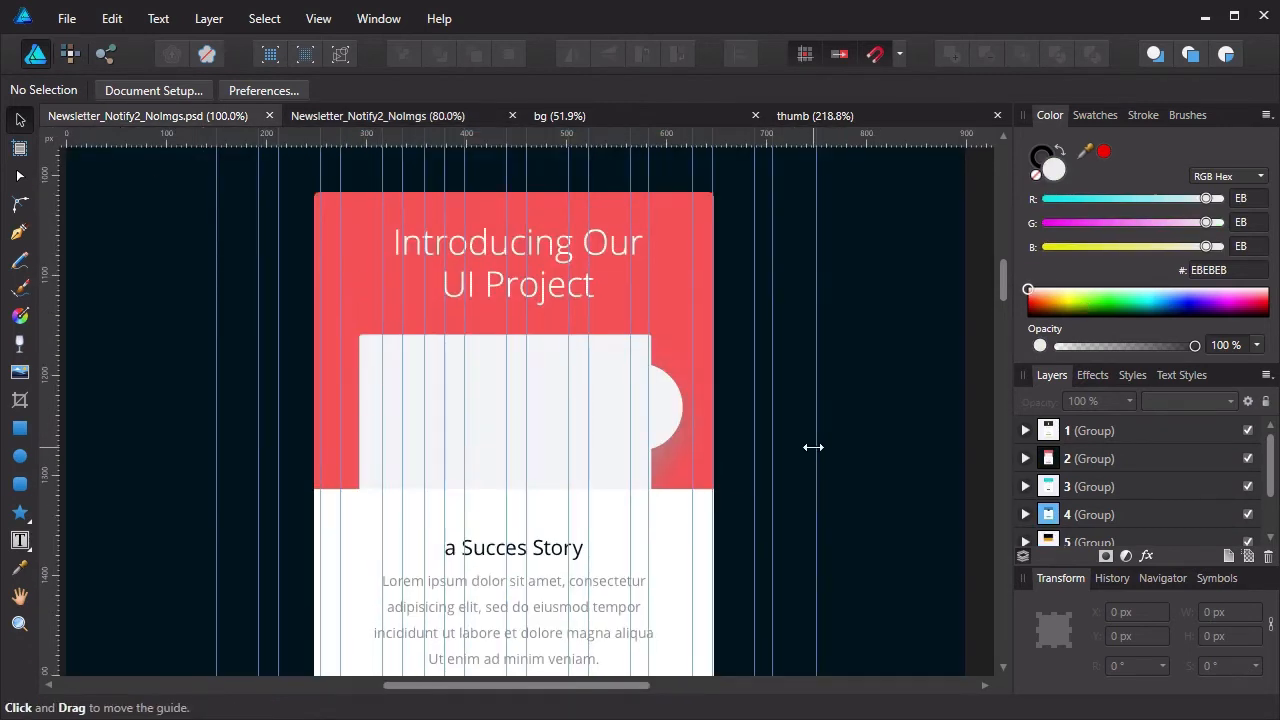
pyautogui.click(601, 118)
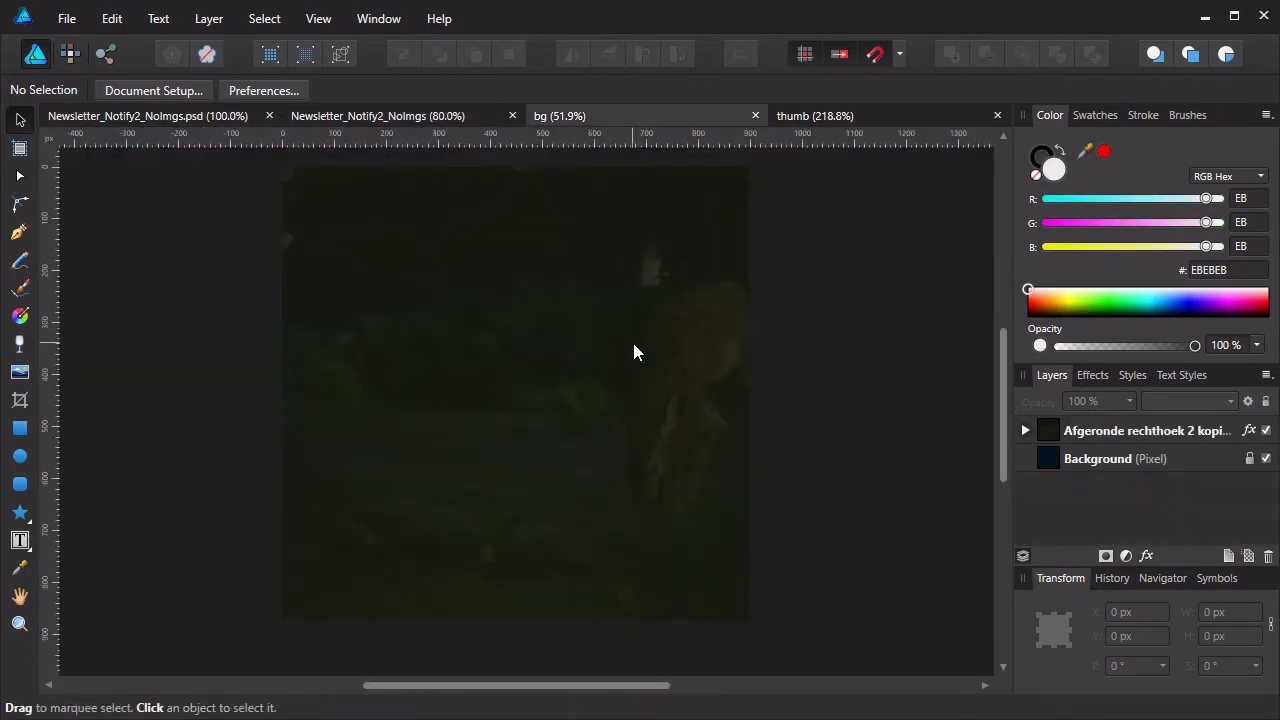
pyautogui.click(829, 116)
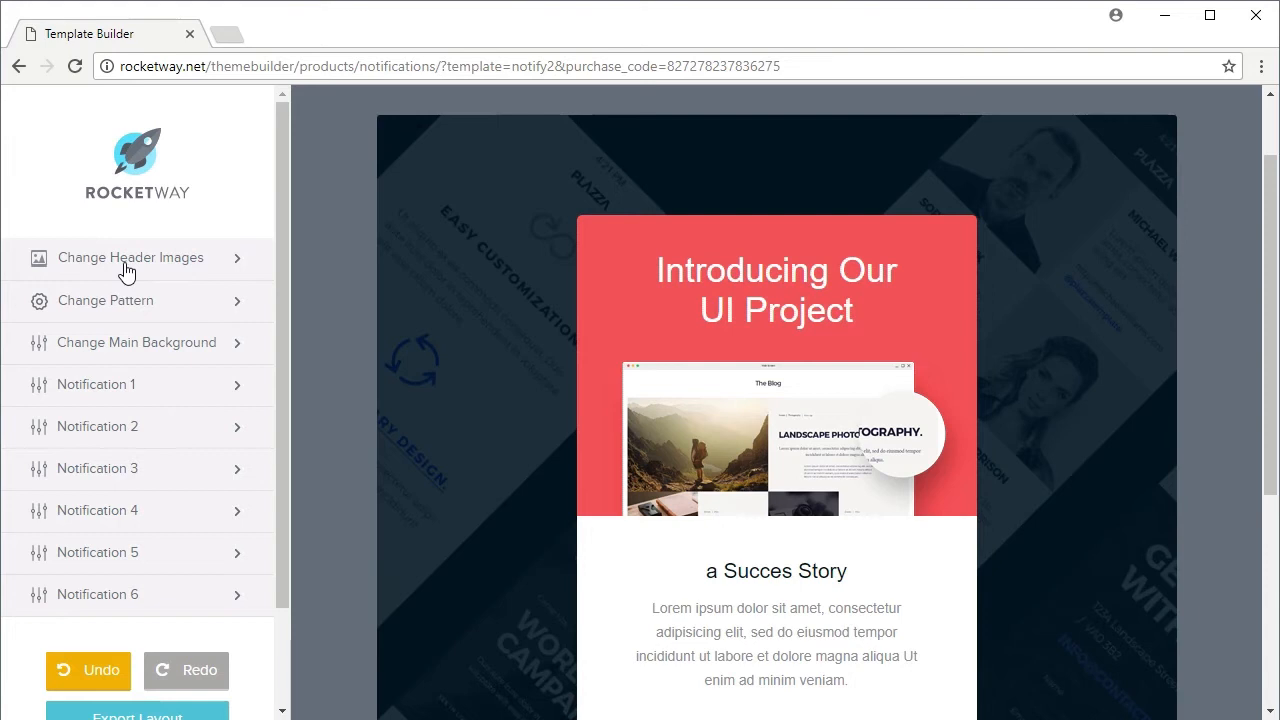
pyautogui.click(237, 265)
pyautogui.click(237, 265)
pyautogui.click(237, 265)
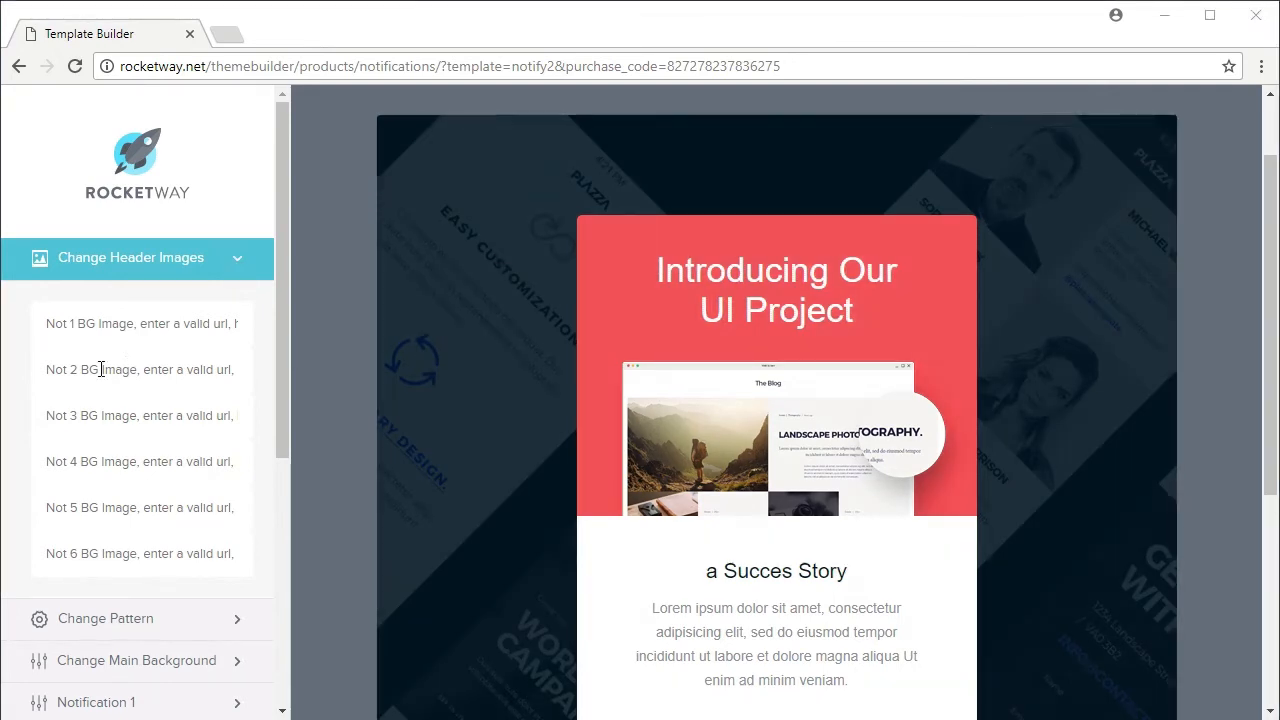
pyautogui.click(100, 369)
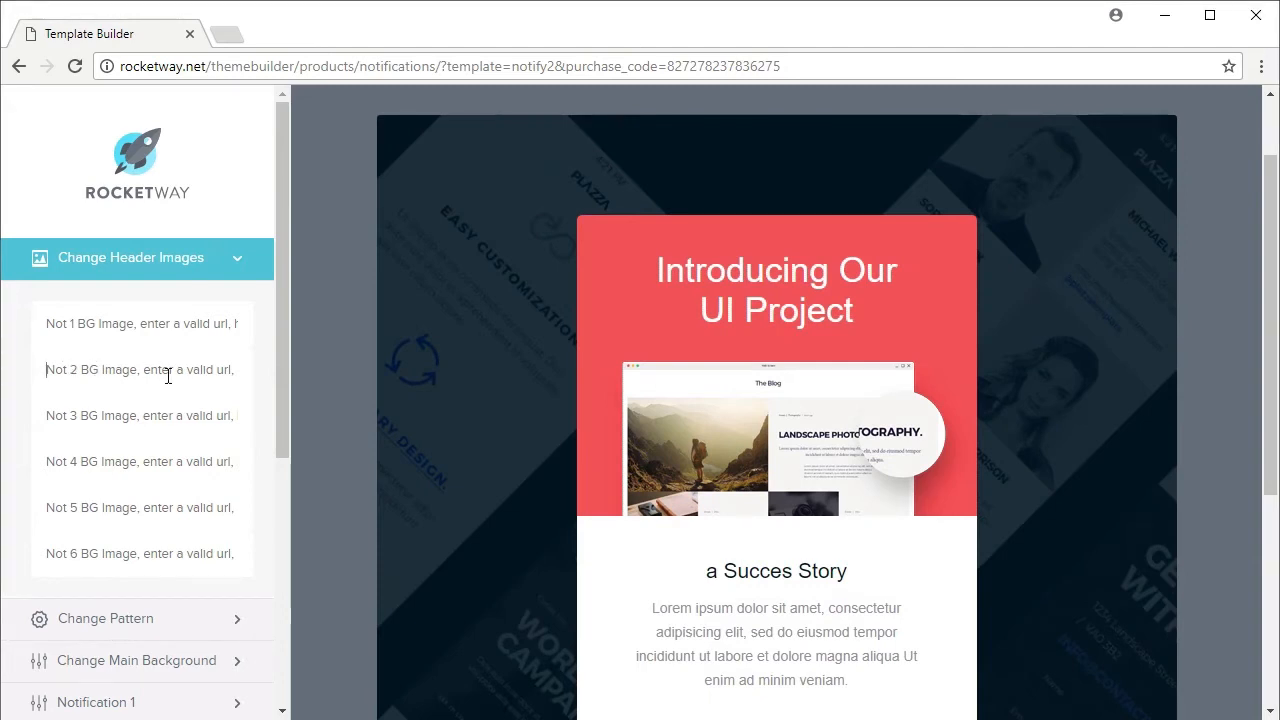
pyautogui.write('https://i.imgur.com/WVhd4Jd.jpg')
pyautogui.click(155, 420)
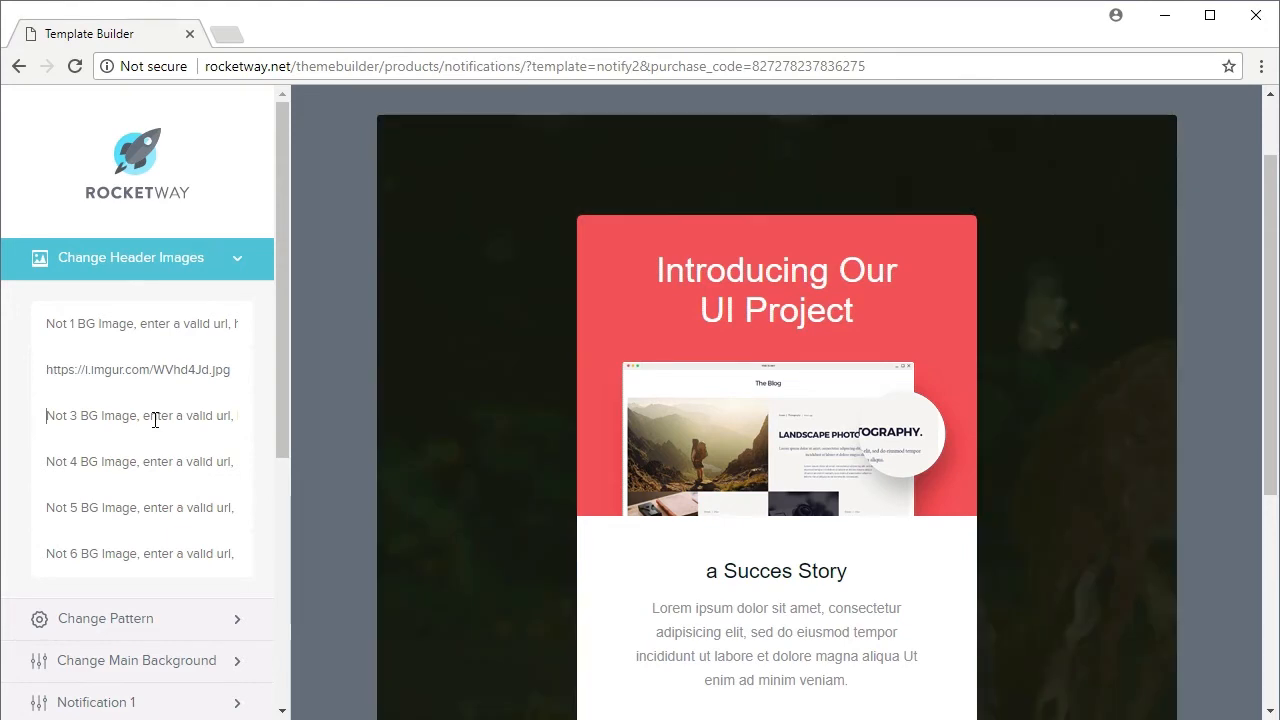
pyautogui.scroll(-3, 1215, 530)
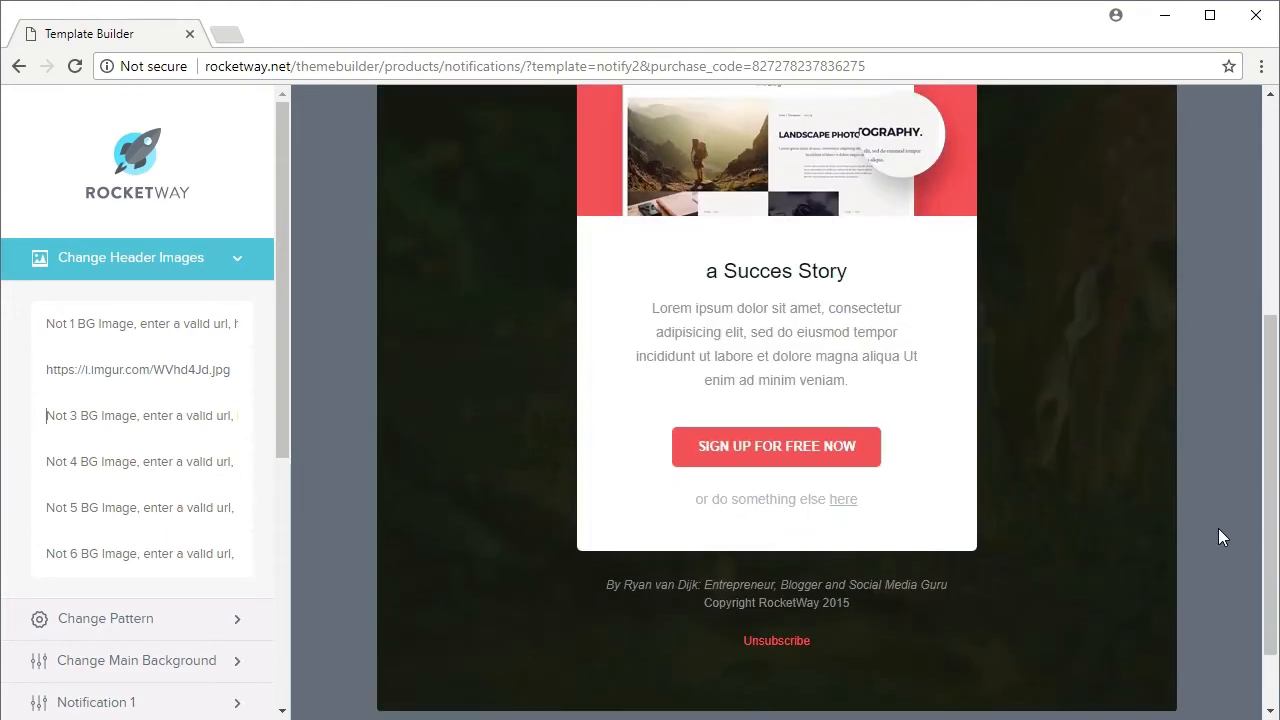
pyautogui.scroll(3, 1219, 530)
pyautogui.scroll(-1, 255, 105)
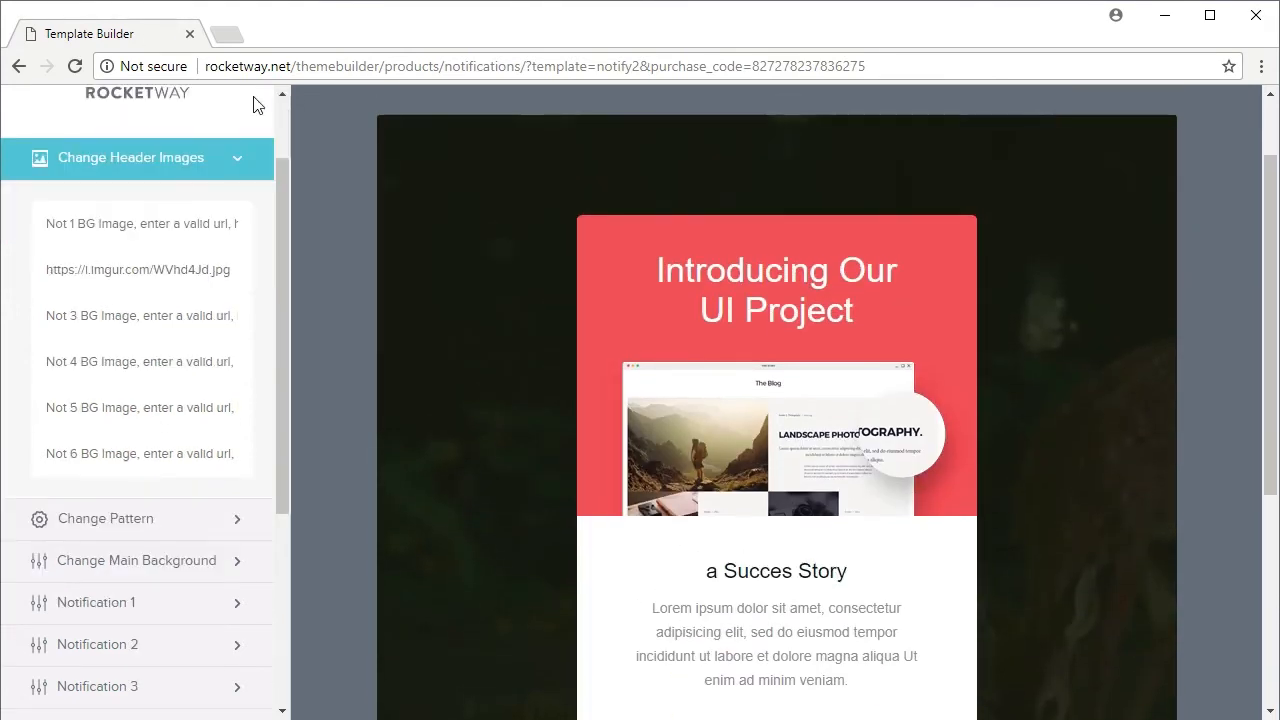
pyautogui.click(240, 163)
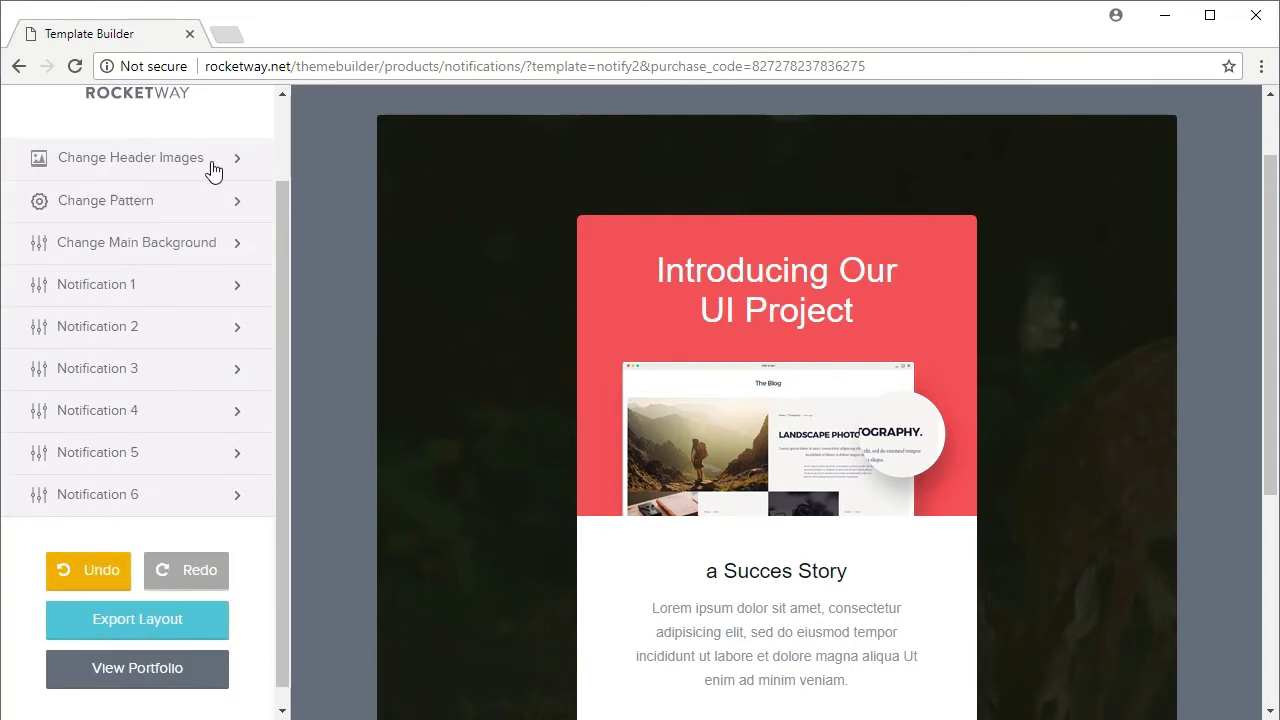
pyautogui.moveTo(817, 487)
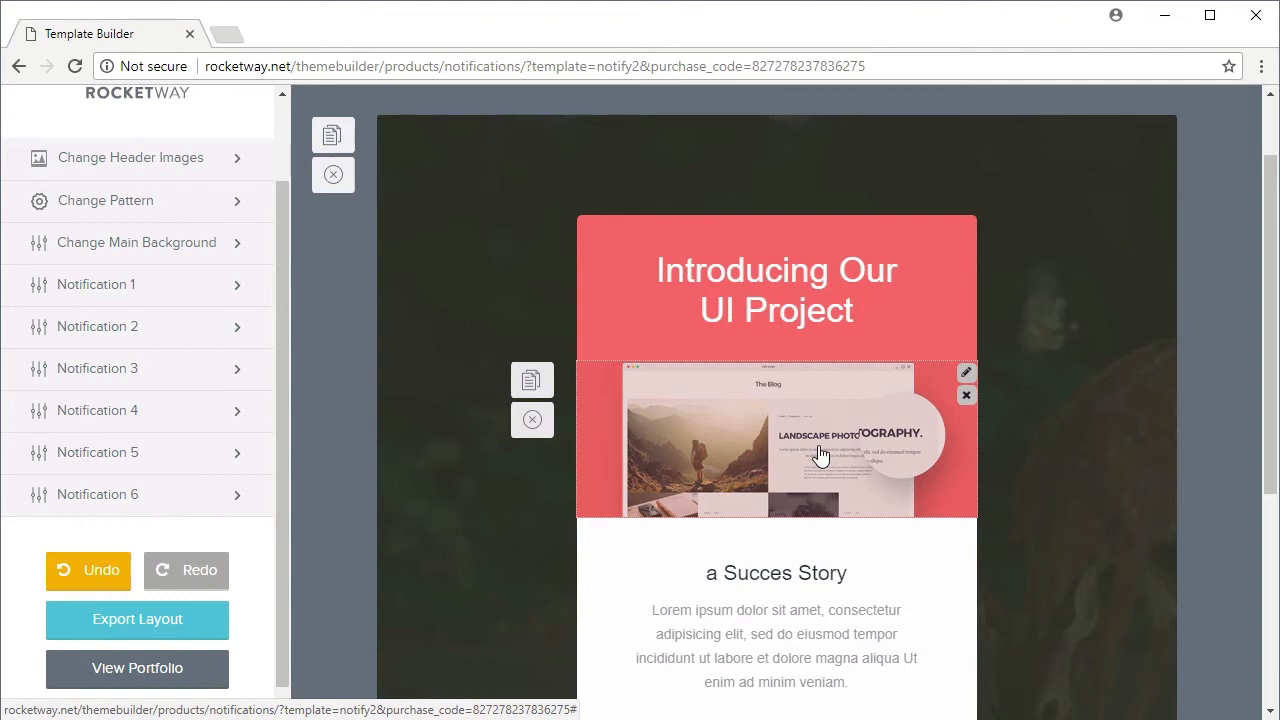
pyautogui.click(966, 376)
pyautogui.moveTo(457, 331); pyautogui.dragTo(862, 353)
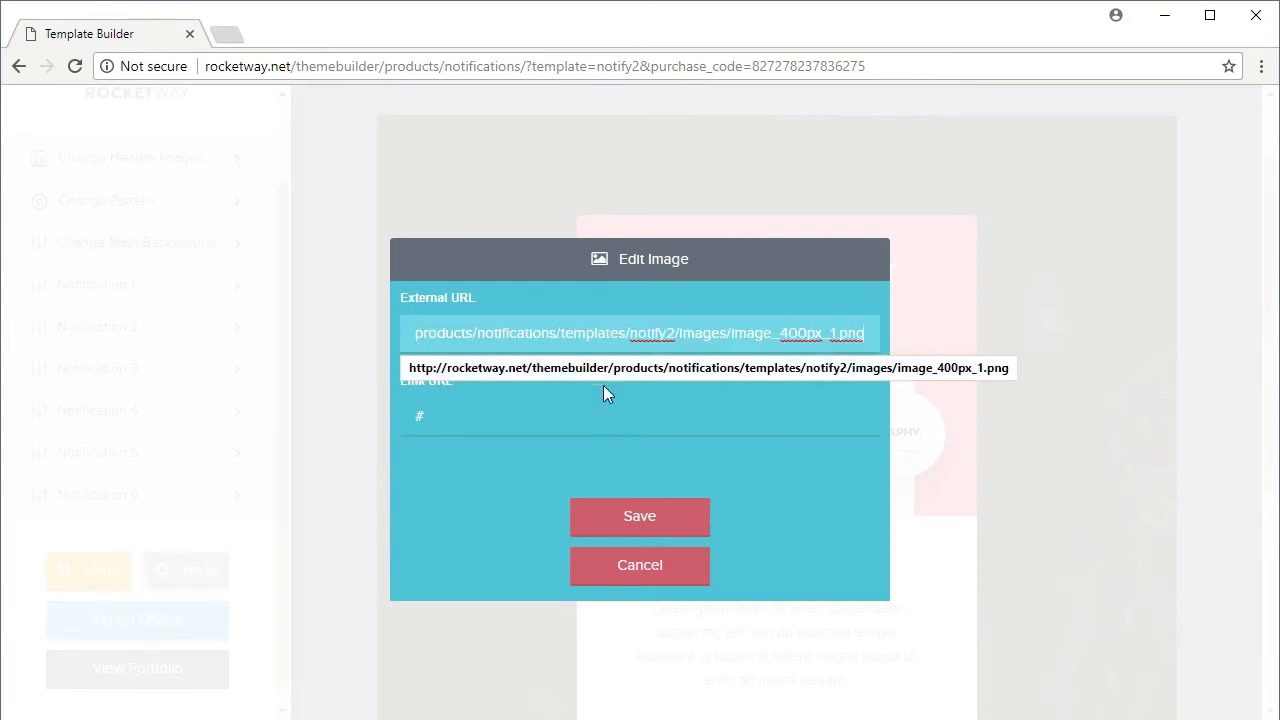
pyautogui.hotkey('ctrl', 'a')
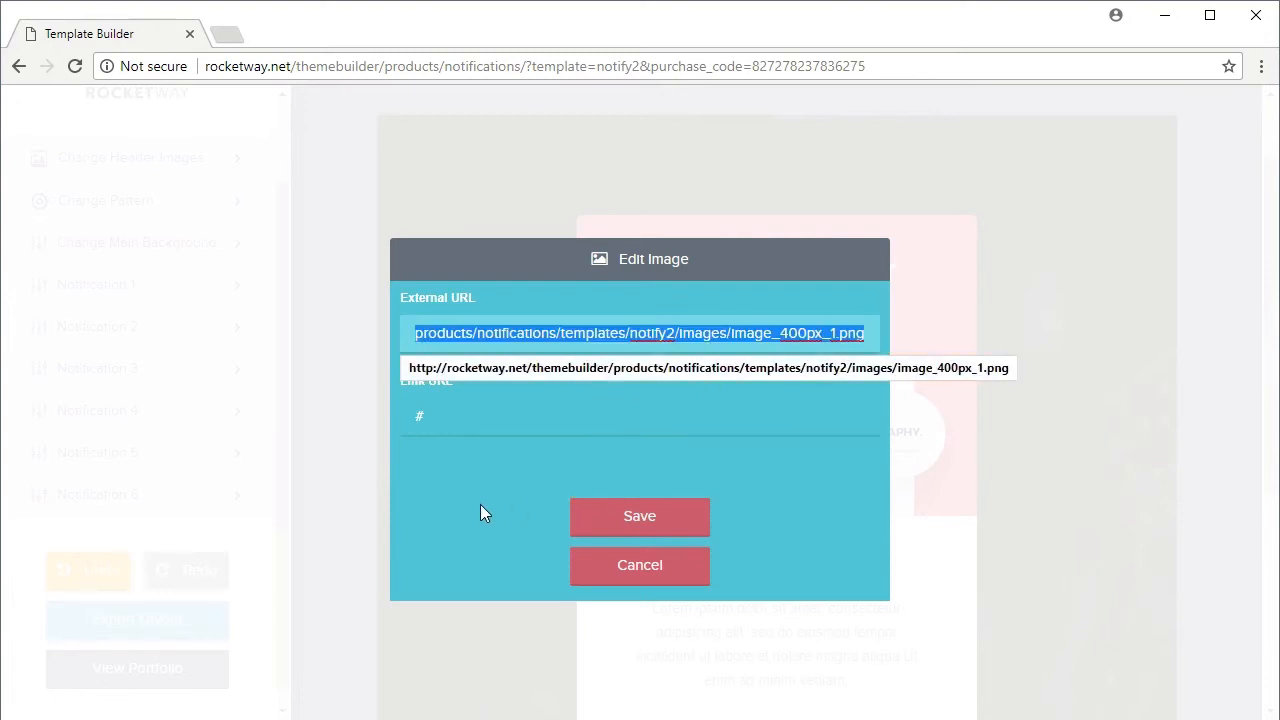
pyautogui.press('BackSpace')
pyautogui.write('https://i.imgur.com/JzWXYWw.png')
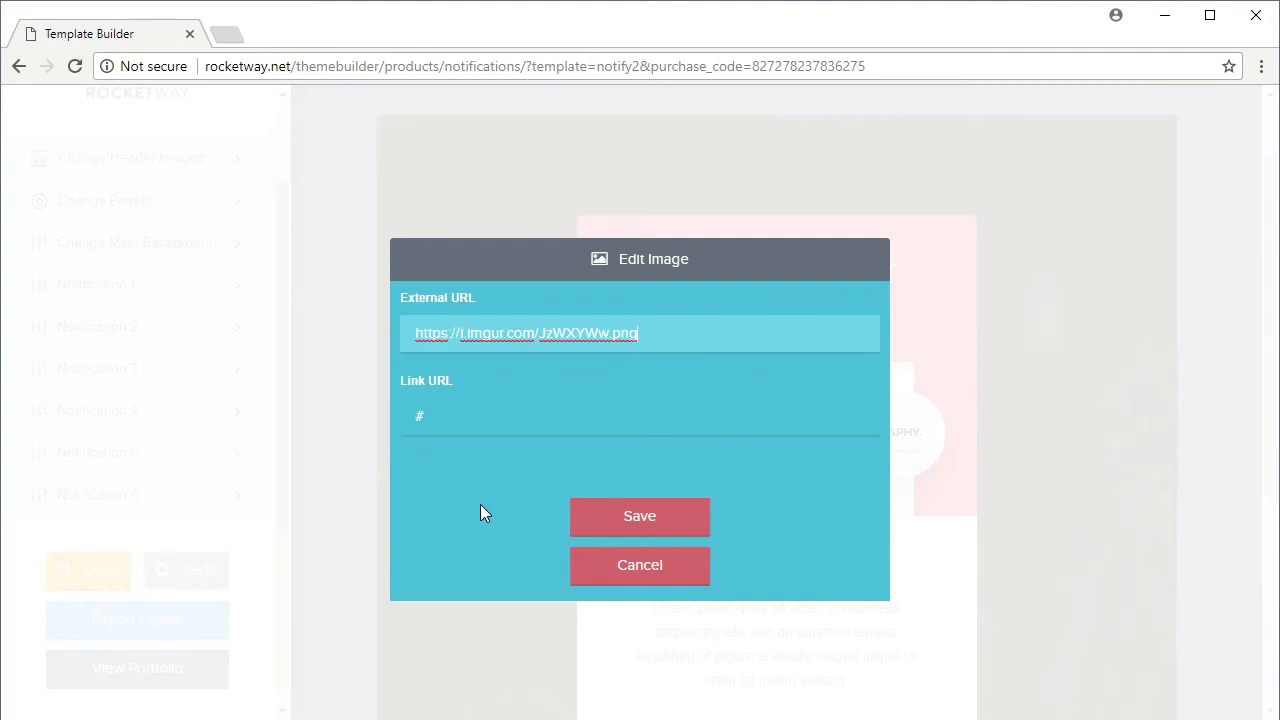
pyautogui.click(629, 516)
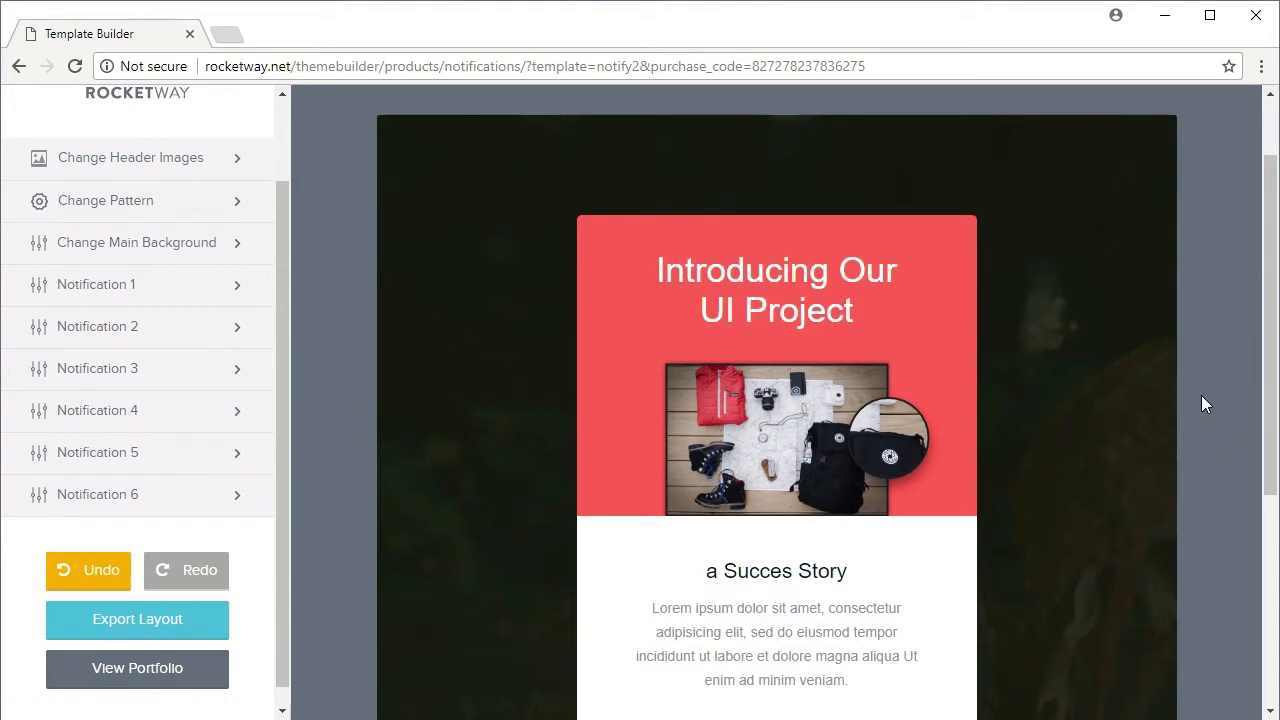
# Expand the Notification 2 colour settings.
pyautogui.scroll(-2, 1194, 394)
pyautogui.scroll(1, 1194, 394)
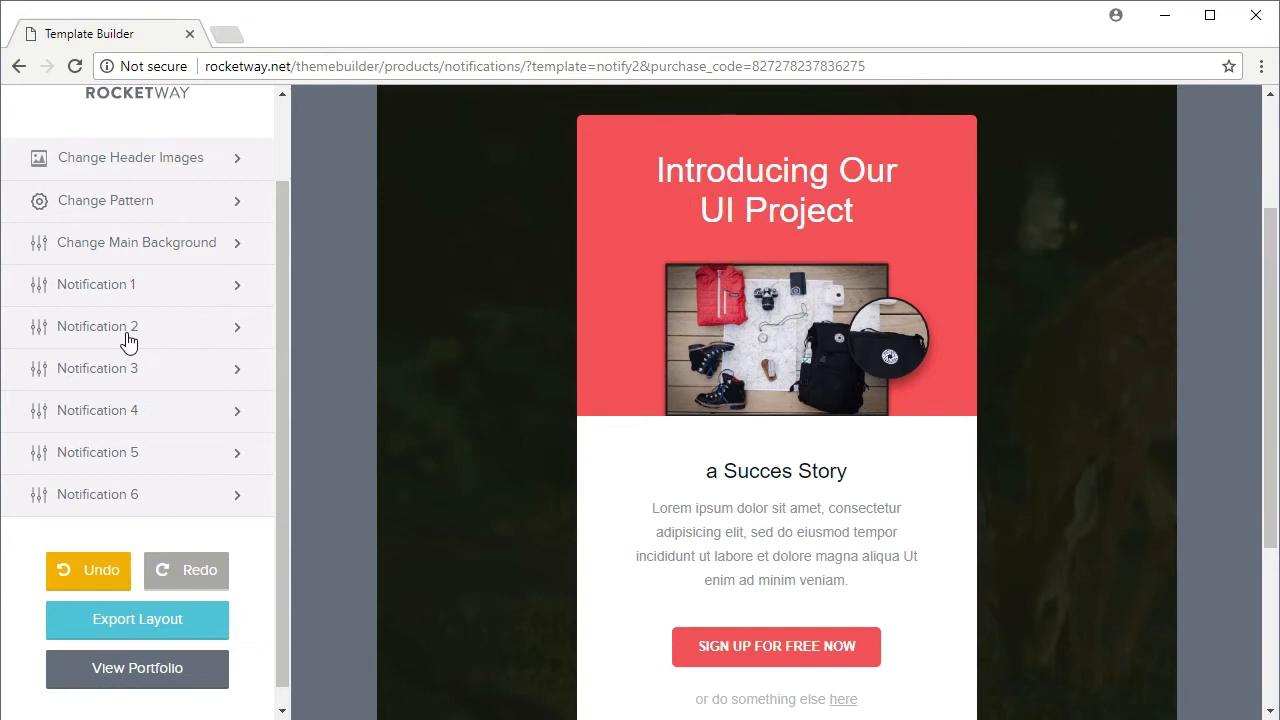
pyautogui.click(163, 340)
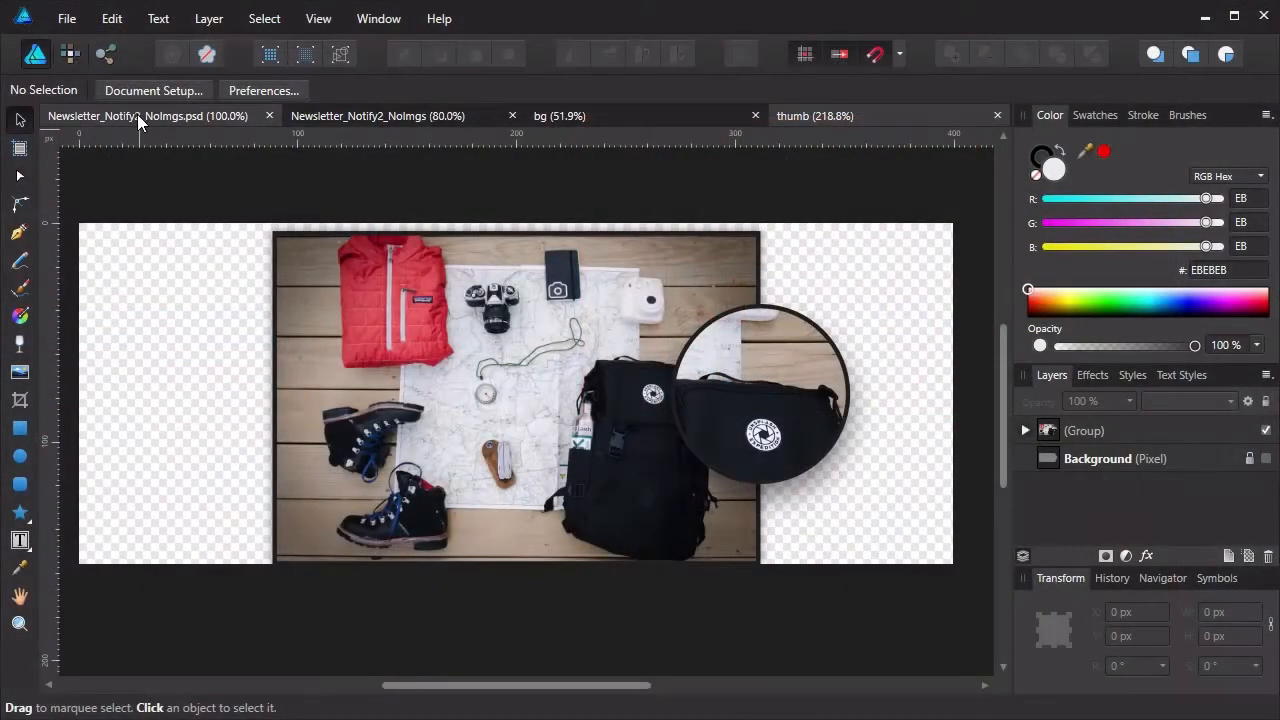
# In the Camp Kit newsletter layout, select the header rectangle's olive hex value 515E43.
pyautogui.click(387, 118)
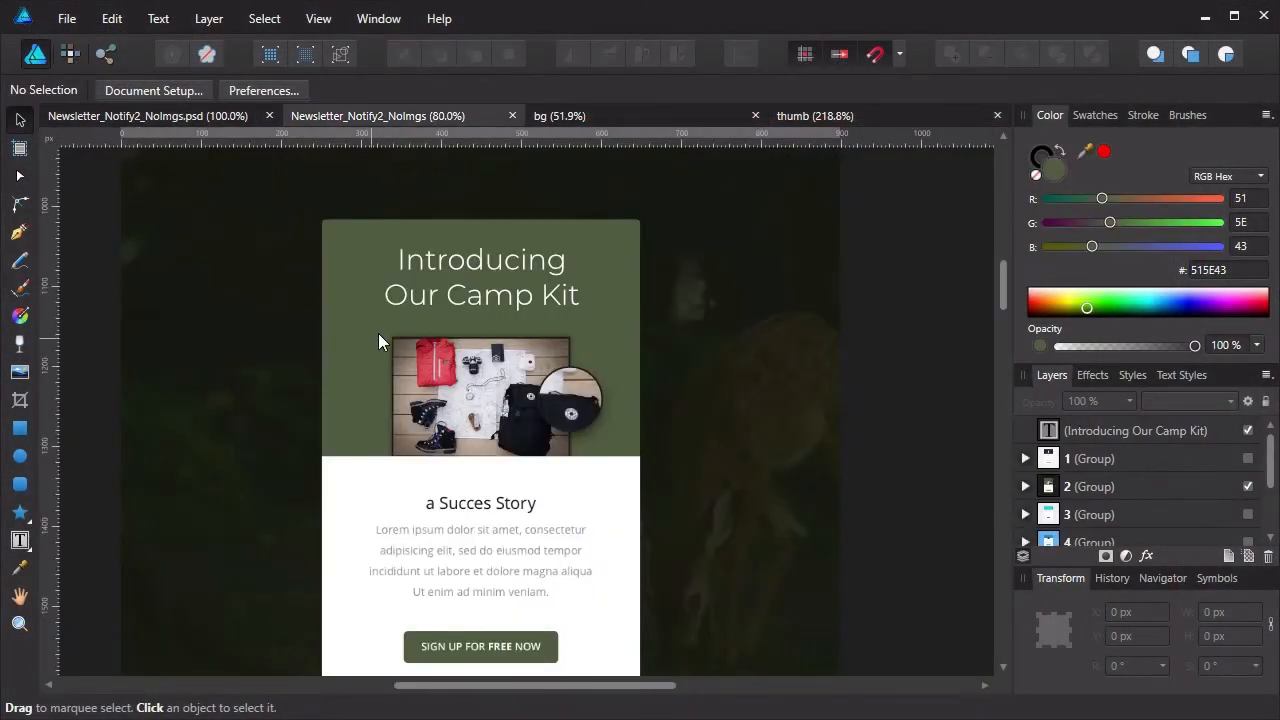
pyautogui.click(368, 233)
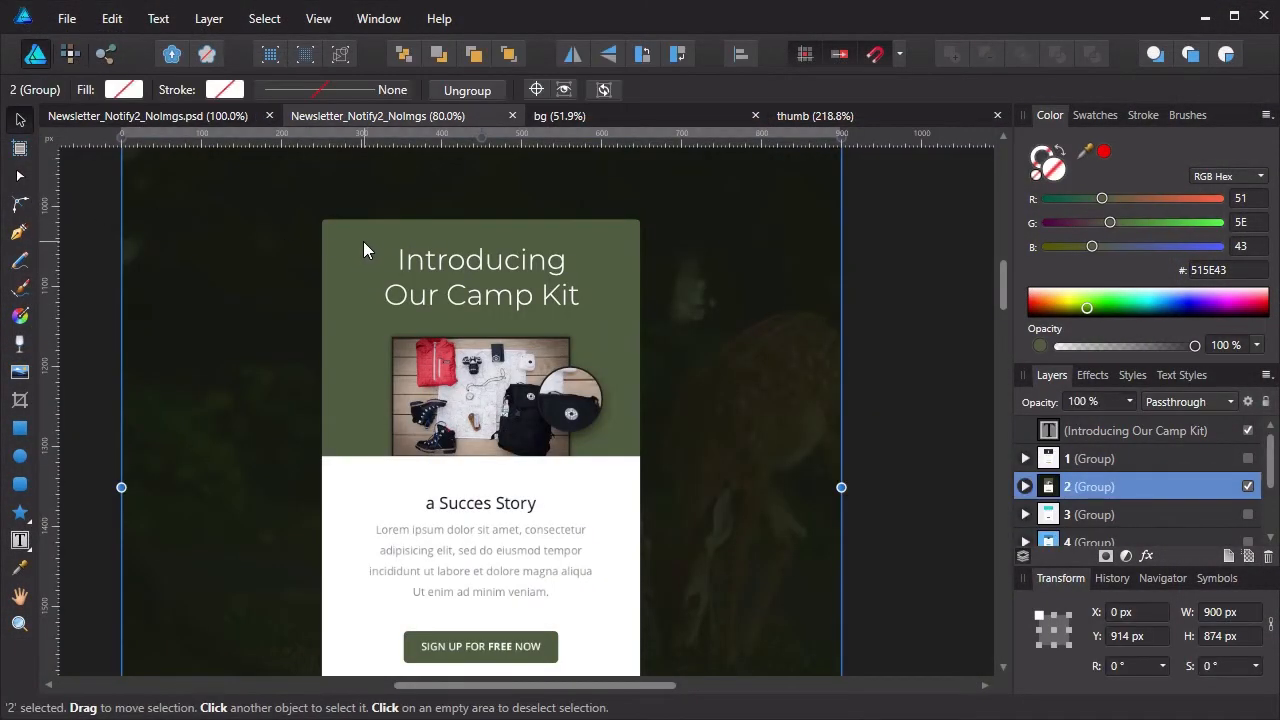
pyautogui.doubleClick(364, 243)
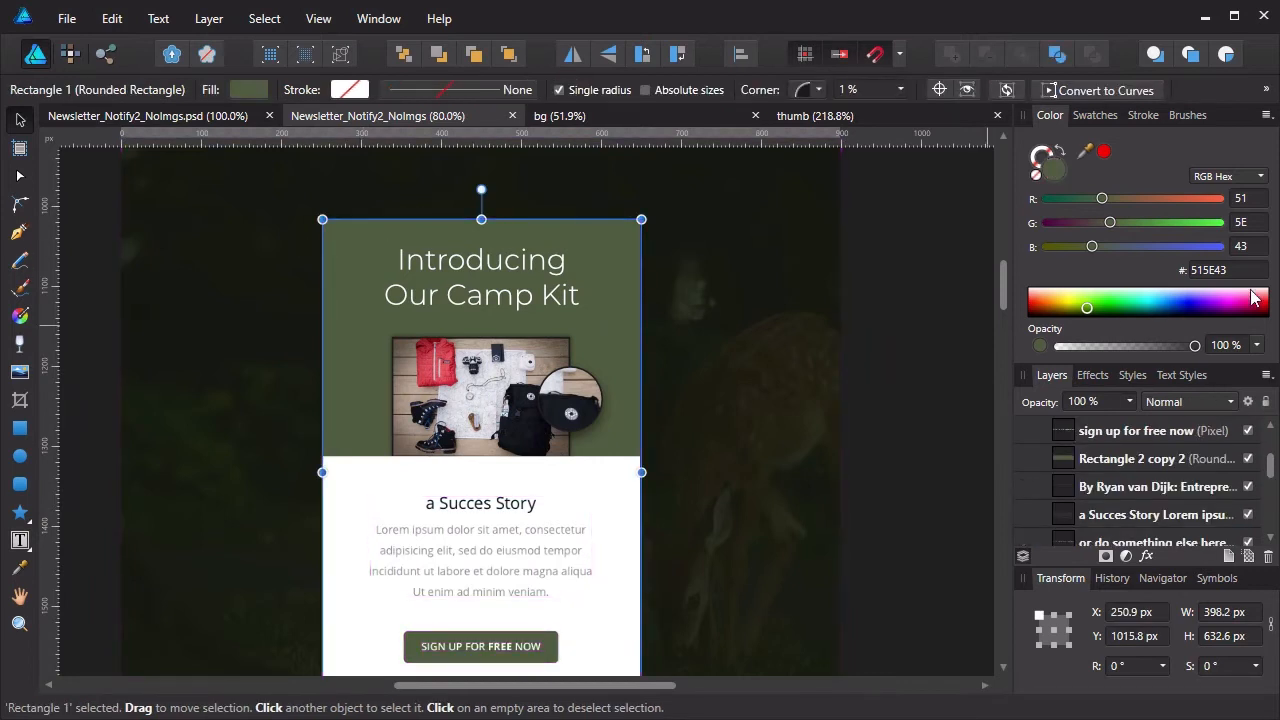
pyautogui.doubleClick(1205, 270)
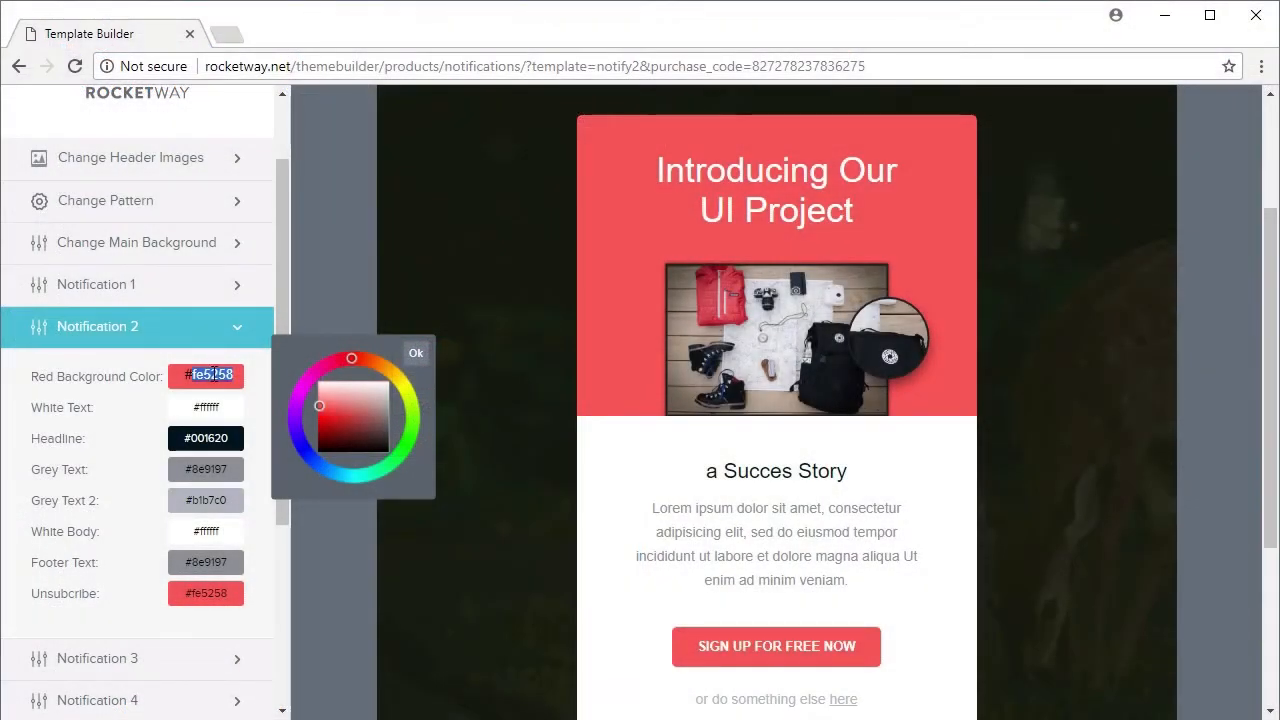
# Set Notification 2's Red Background and Unsubscribe colours to olive 515e43, then review the email.
pyautogui.write('515e43')
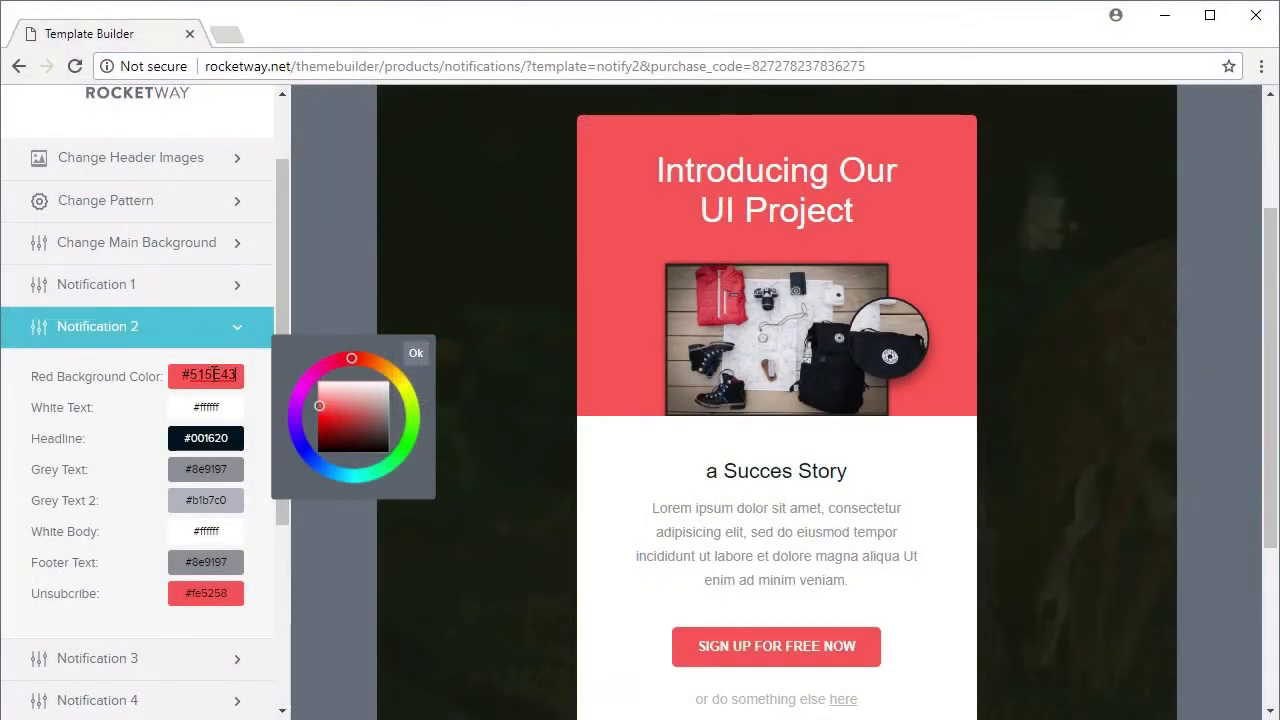
pyautogui.click(212, 591)
pyautogui.write('515E43')
pyautogui.click(804, 397)
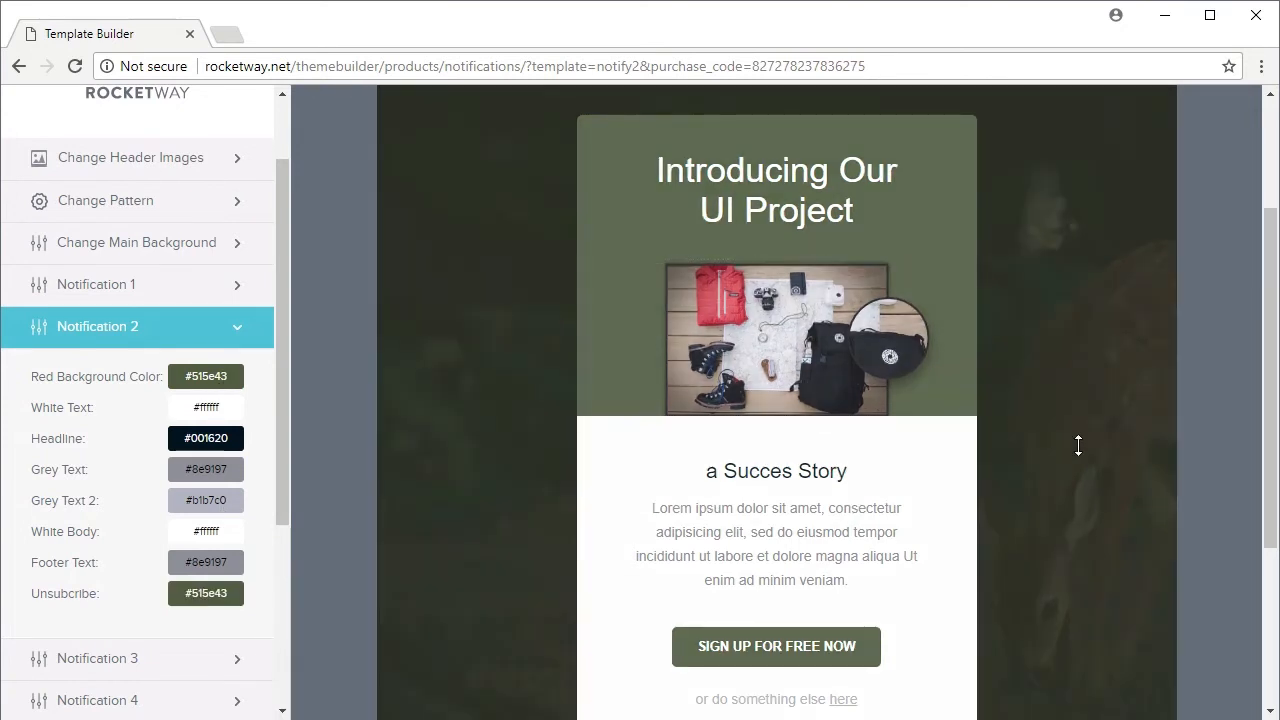
pyautogui.scroll(2, 1117, 457)
pyautogui.scroll(-2, 1119, 460)
pyautogui.scroll(-1, 1222, 464)
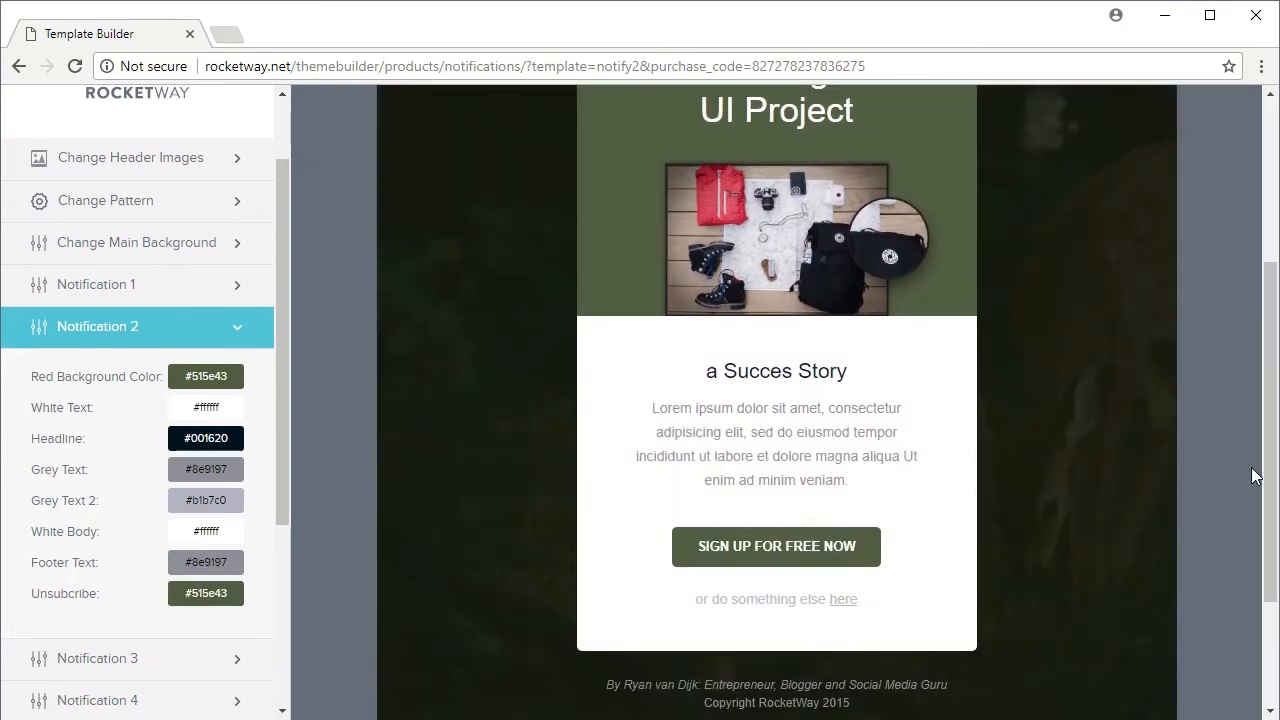
pyautogui.scroll(-2, 1222, 464)
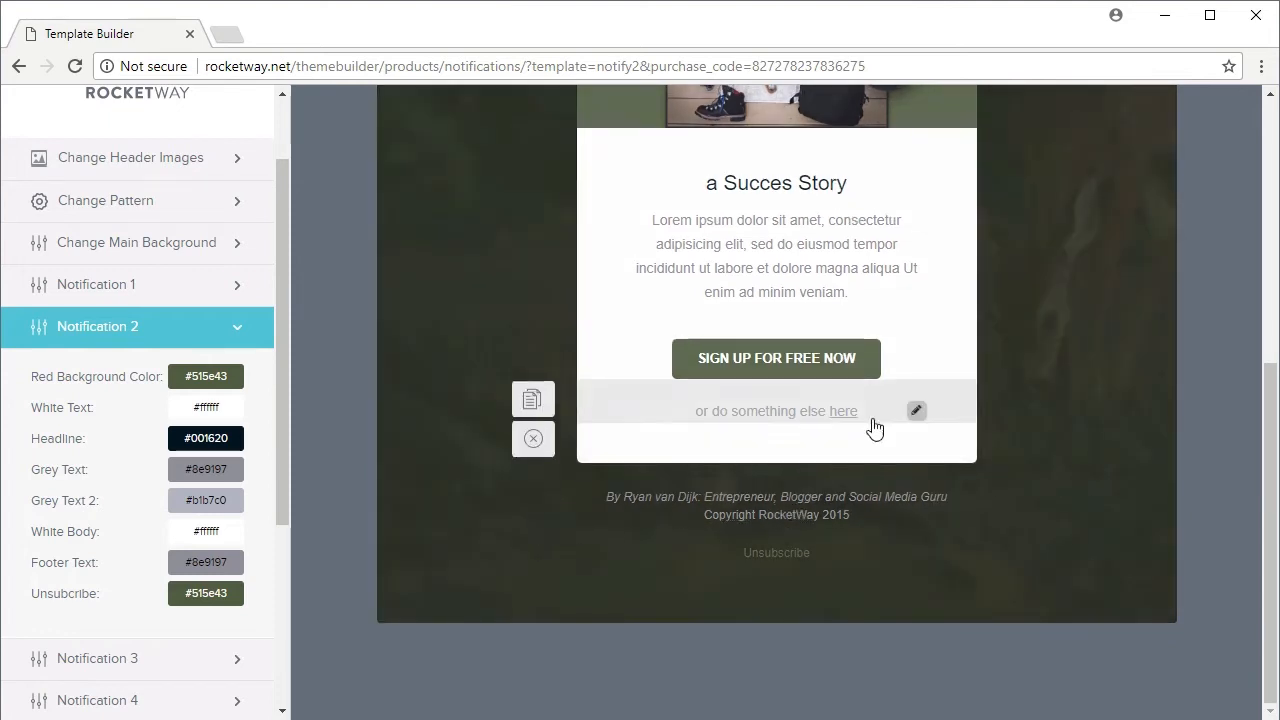
pyautogui.scroll(1, 1235, 360)
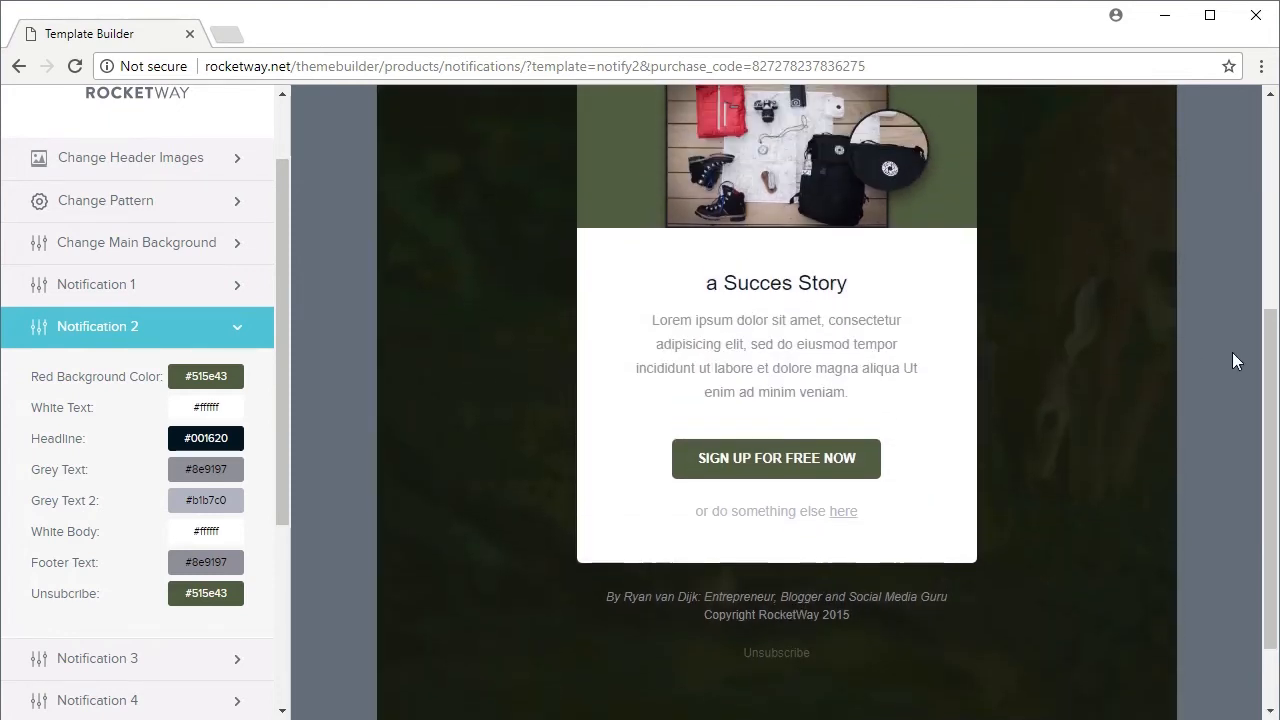
pyautogui.scroll(1, 1232, 352)
pyautogui.scroll(1, 1232, 352)
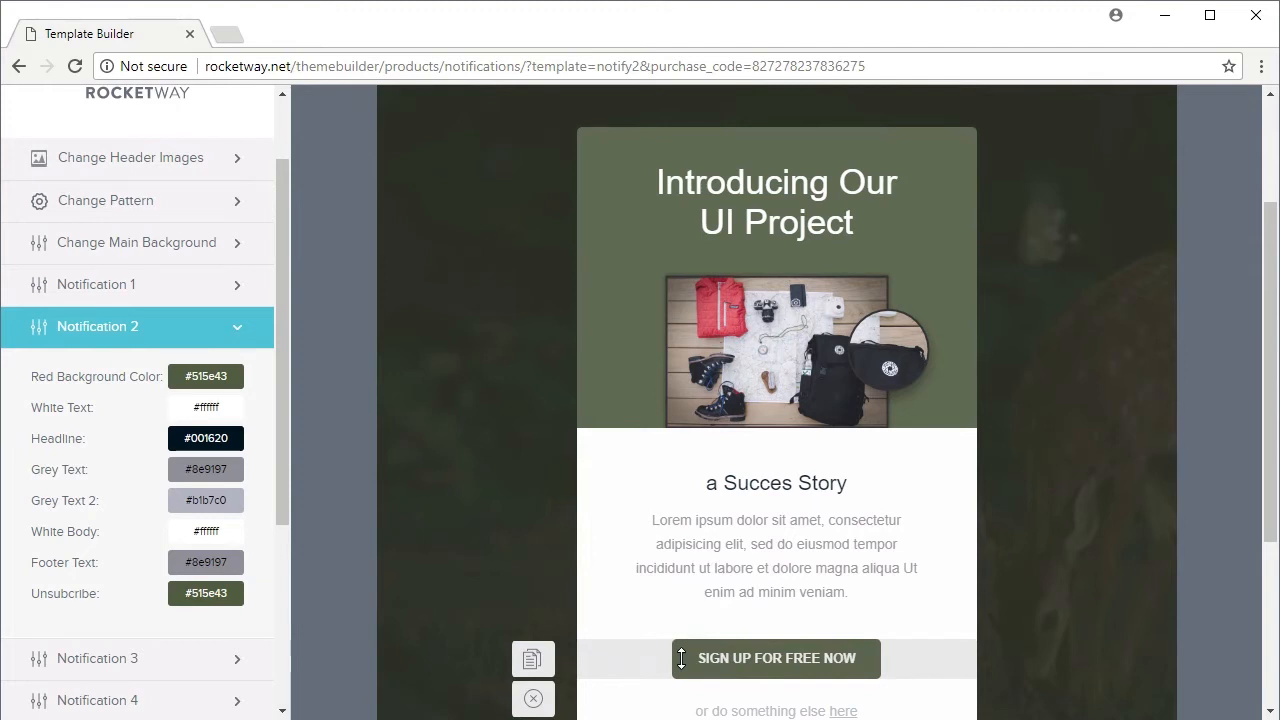
pyautogui.scroll(-1, 1100, 551)
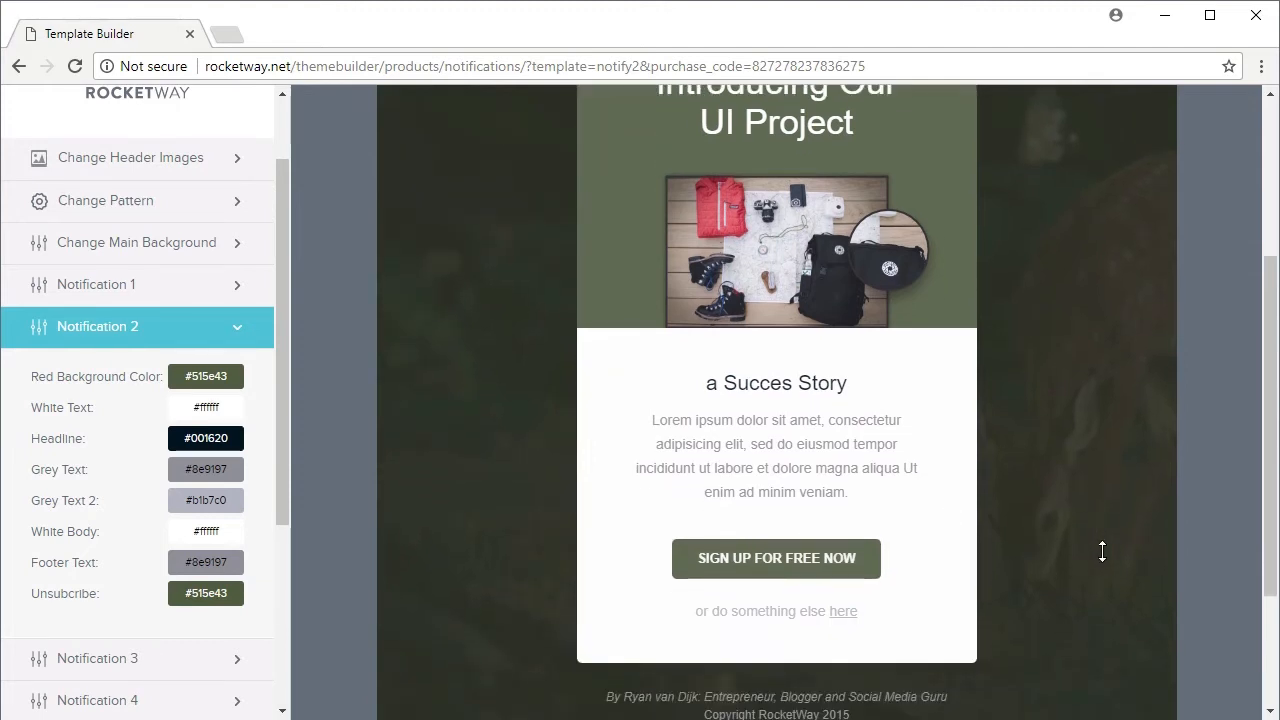
pyautogui.click(847, 565)
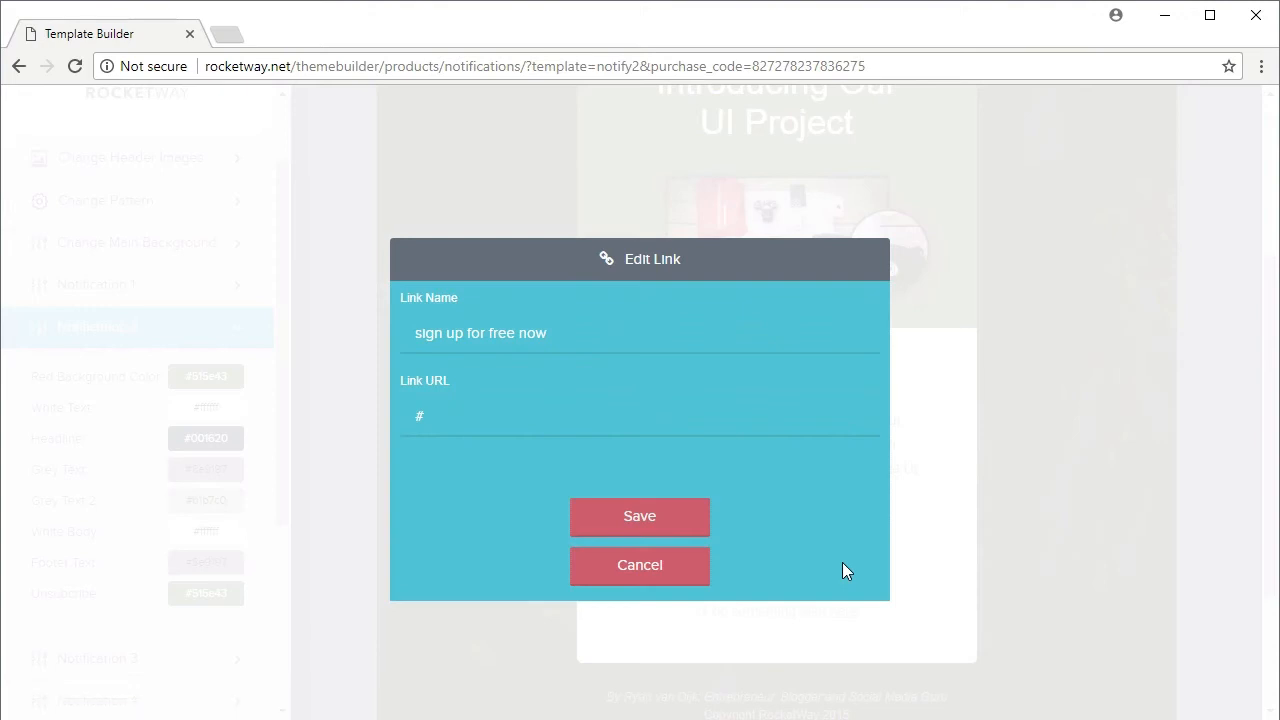
pyautogui.click(517, 414)
pyautogui.write('h')
pyautogui.click(506, 450)
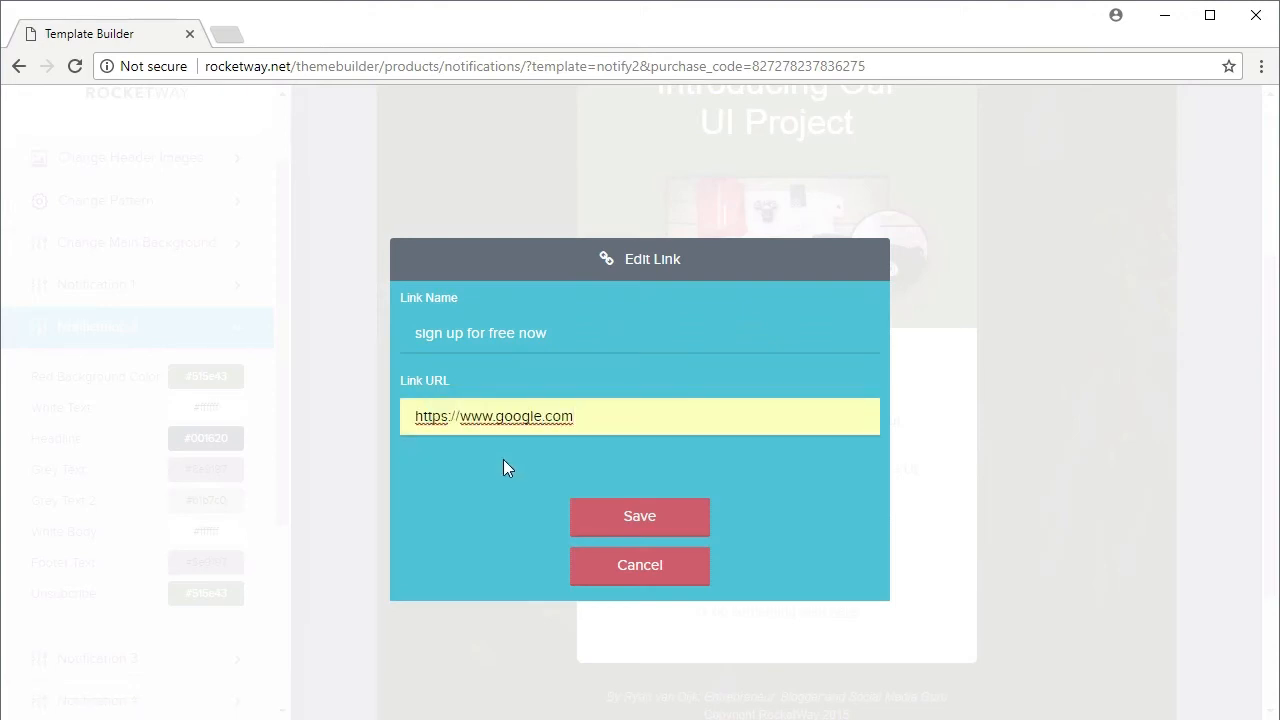
pyautogui.click(560, 334)
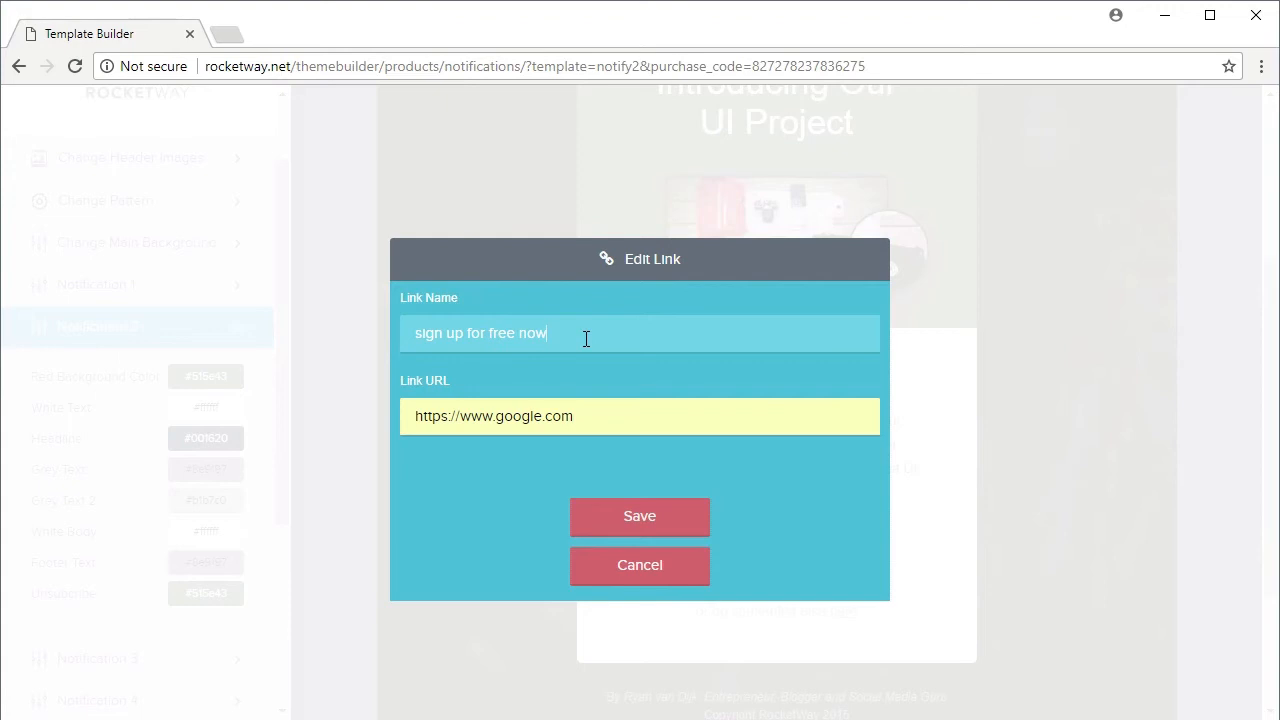
pyautogui.moveTo(586, 339); pyautogui.dragTo(372, 354)
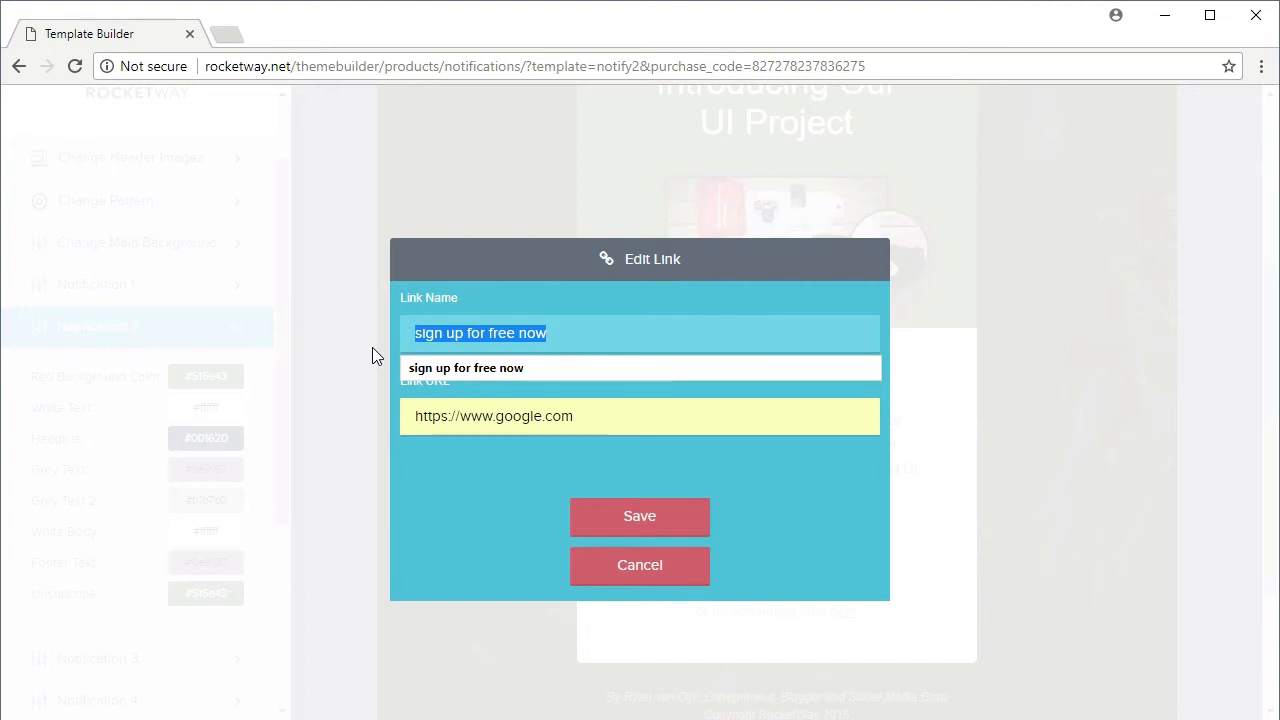
pyautogui.write('place your order now')
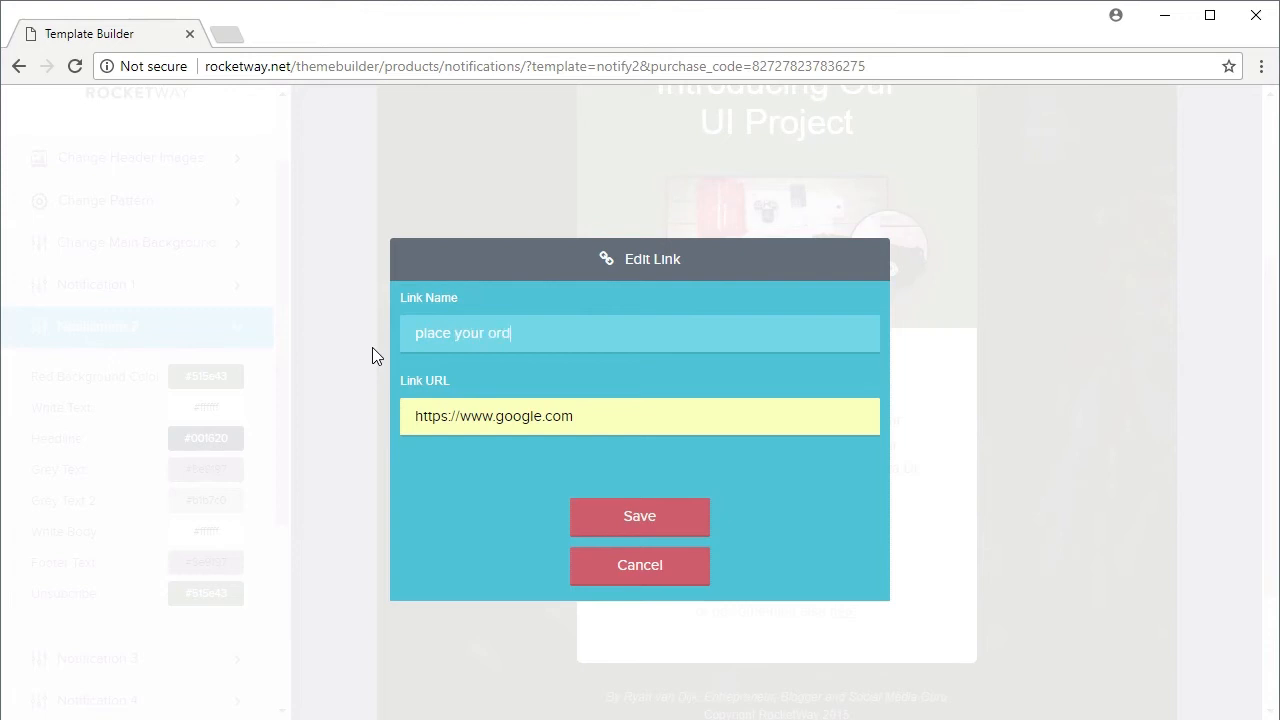
pyautogui.click(649, 512)
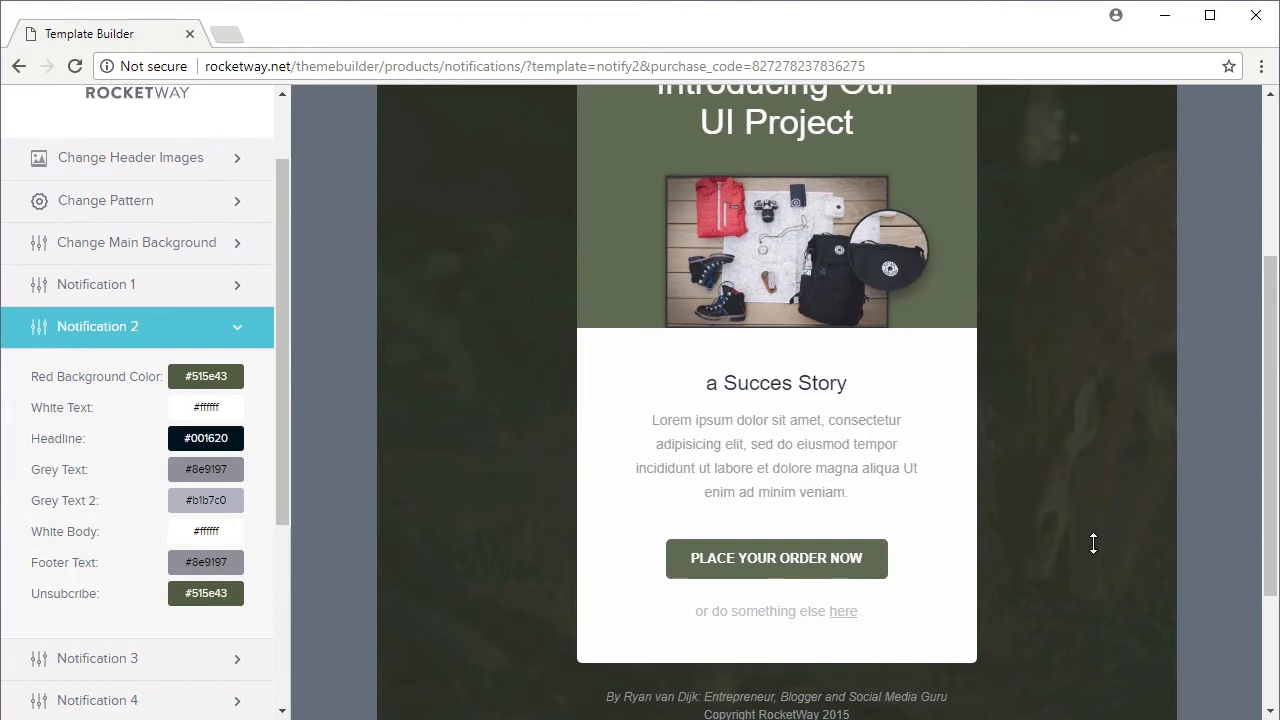
pyautogui.scroll(-2, 1091, 535)
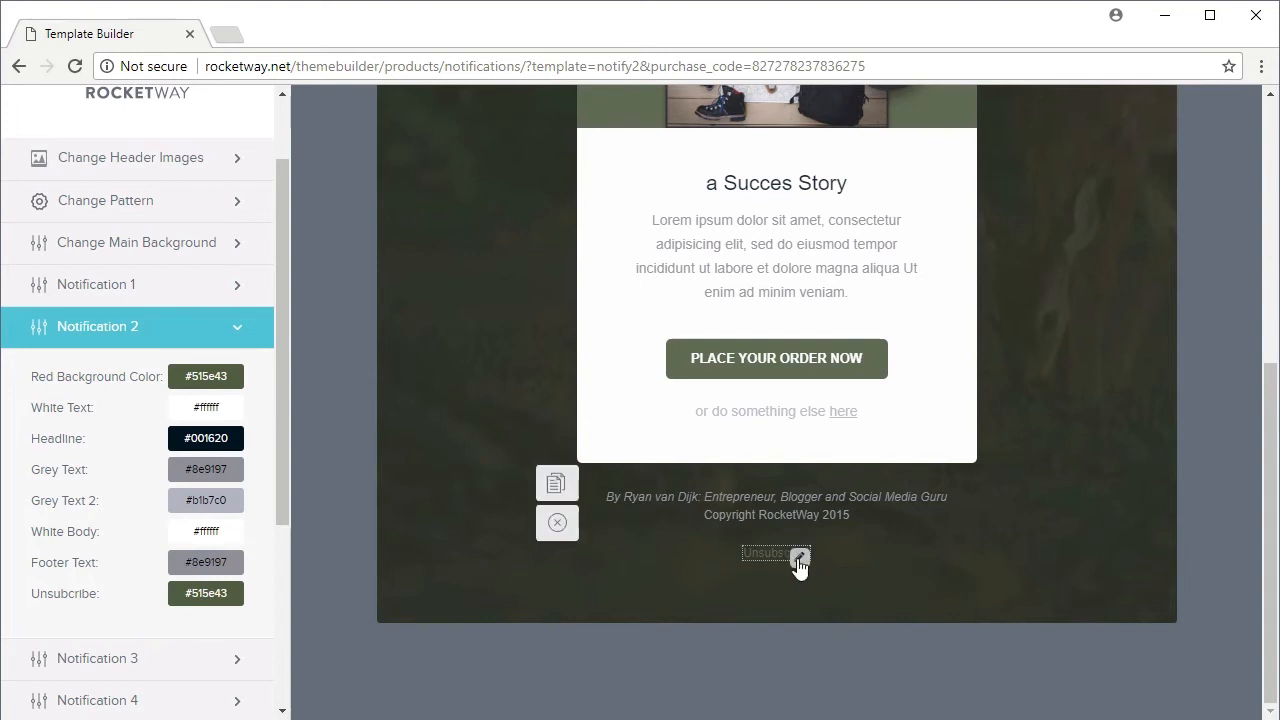
pyautogui.scroll(2, 1024, 583)
pyautogui.scroll(3, 1024, 583)
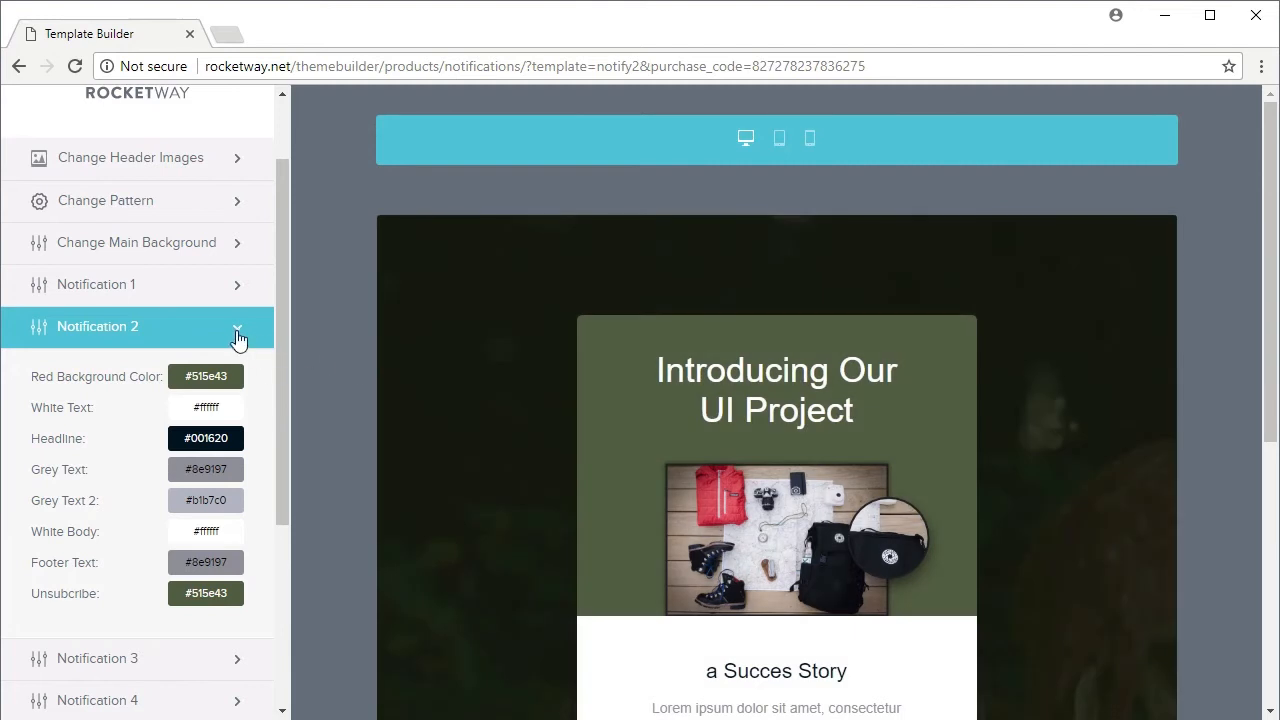
# Export the layout as Normal HTML and save the zip to the CampaignMonitor folder.
pyautogui.click(237, 333)
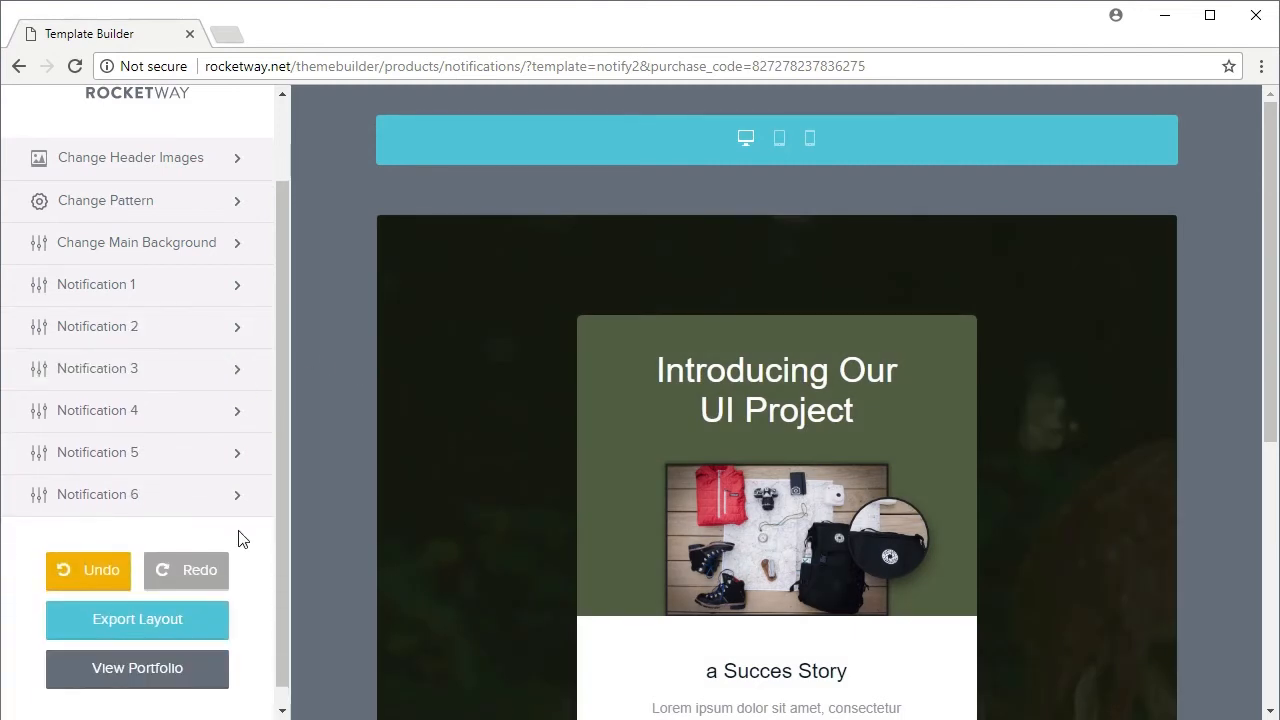
pyautogui.click(155, 636)
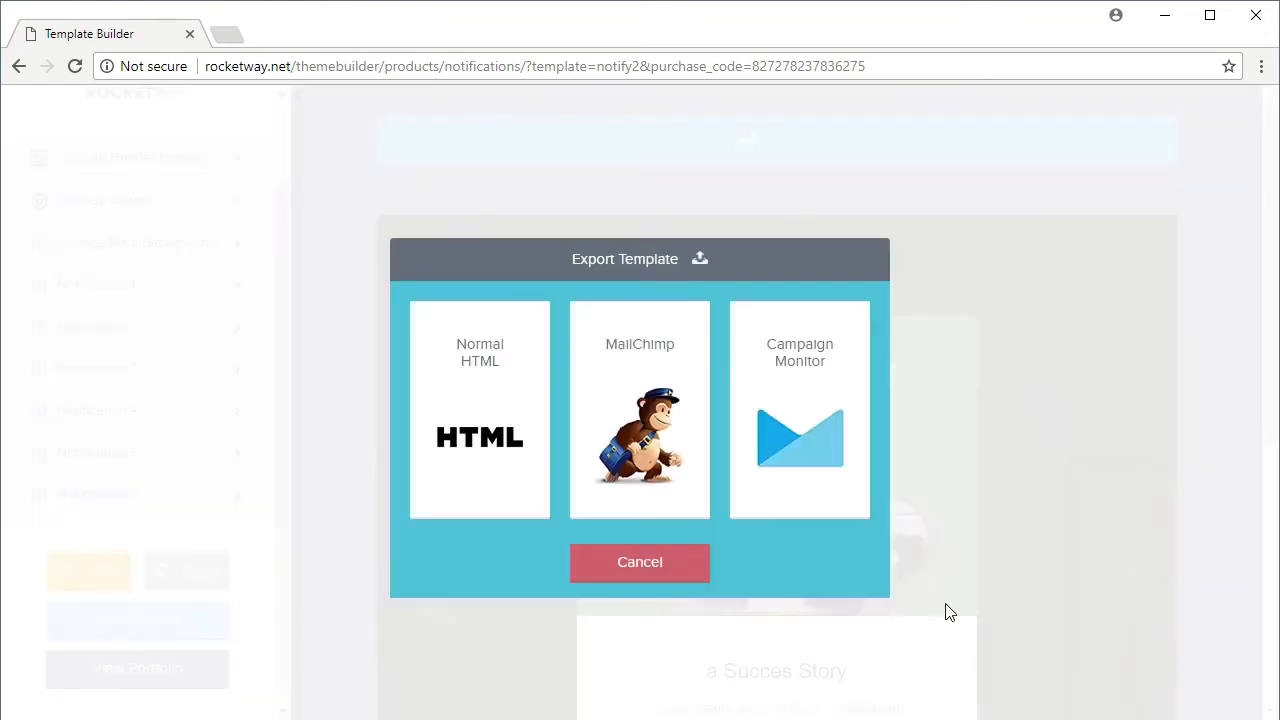
pyautogui.click(800, 383)
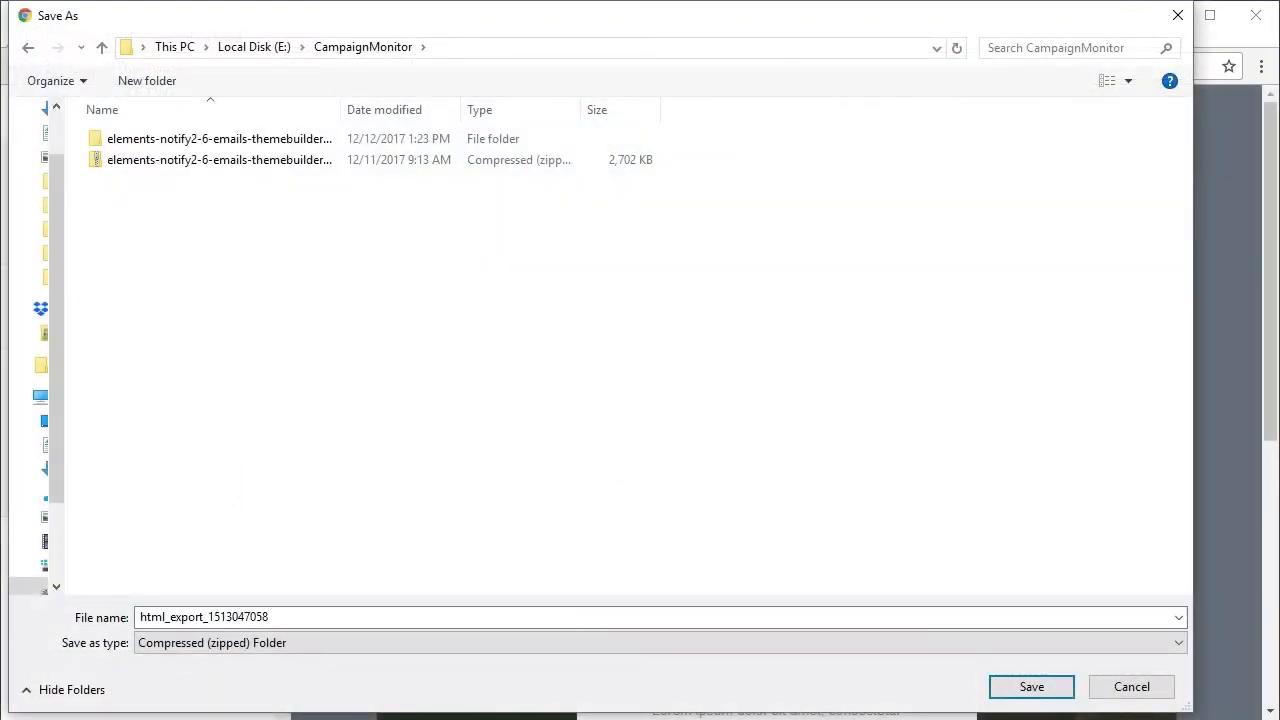
pyautogui.click(1031, 686)
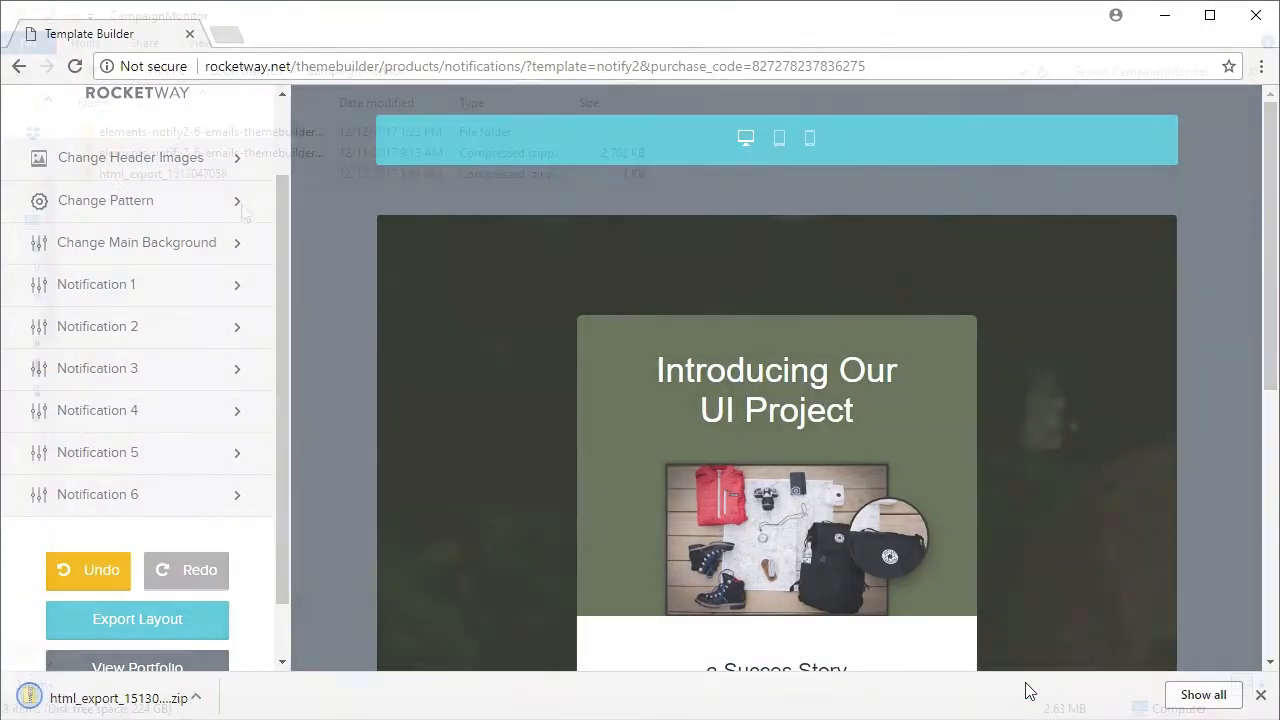
pyautogui.rightClick(113, 177)
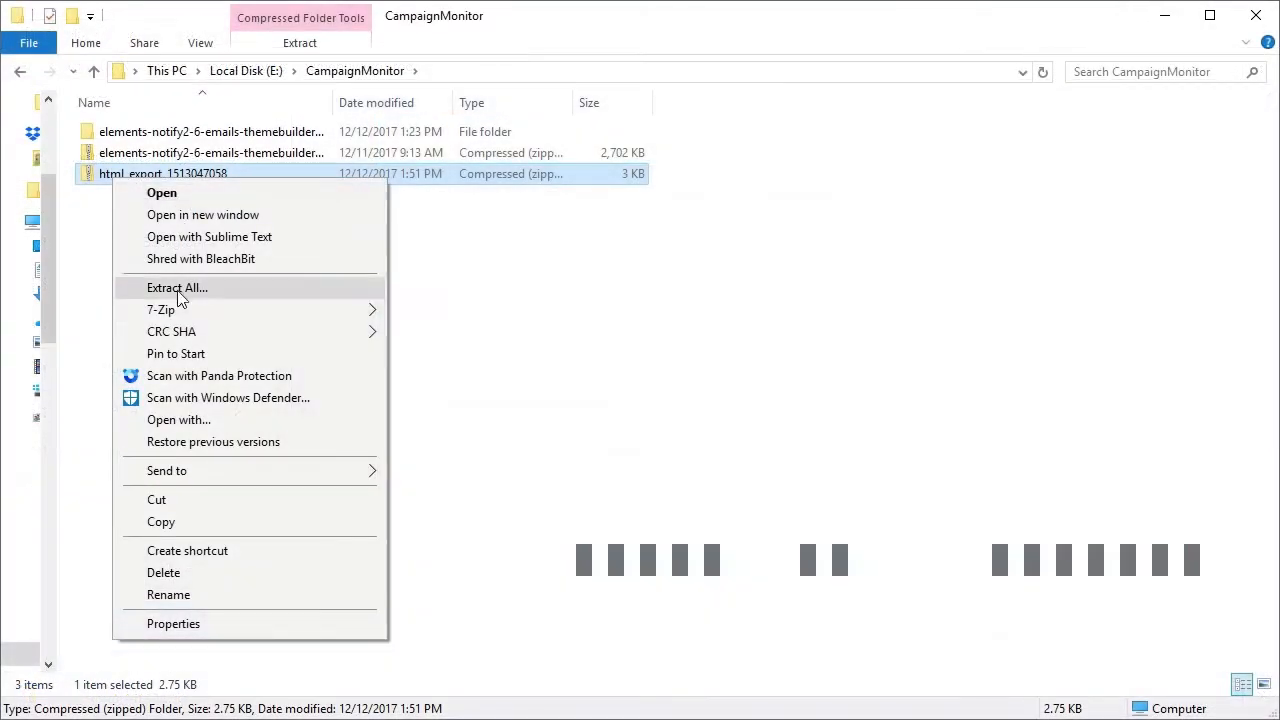
pyautogui.moveTo(170, 310)
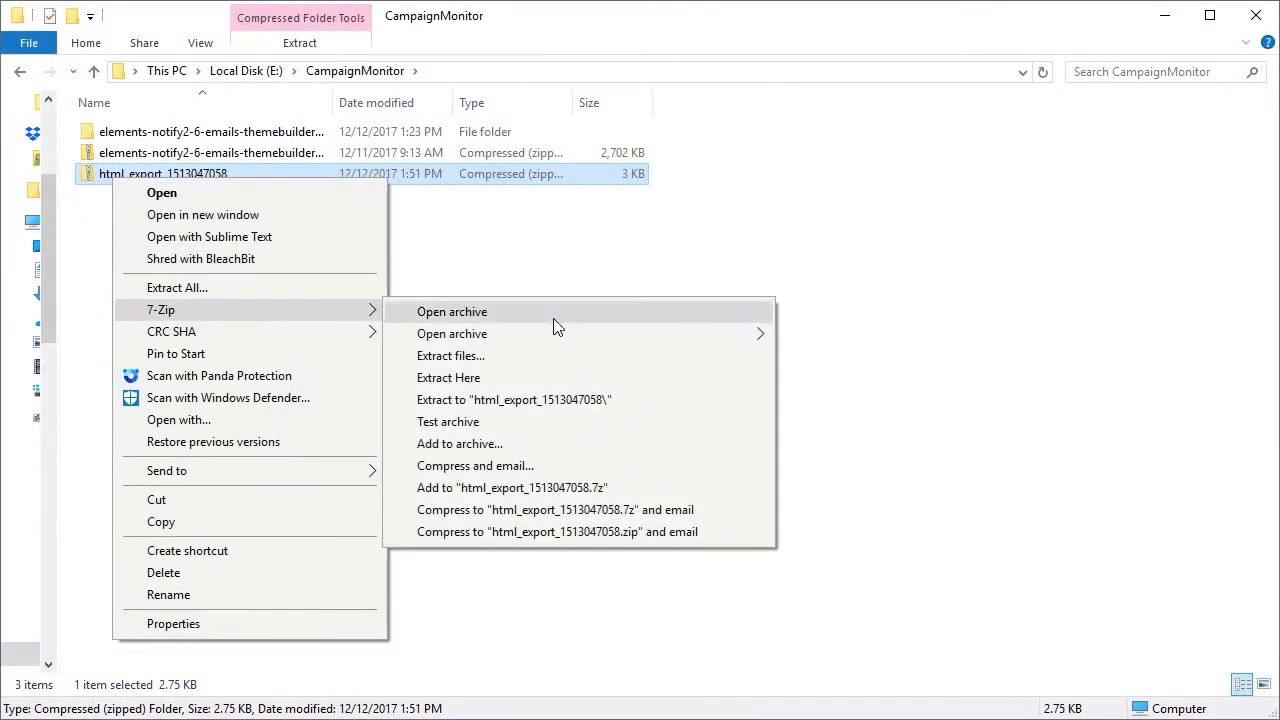
pyautogui.click(549, 402)
pyautogui.doubleClick(185, 154)
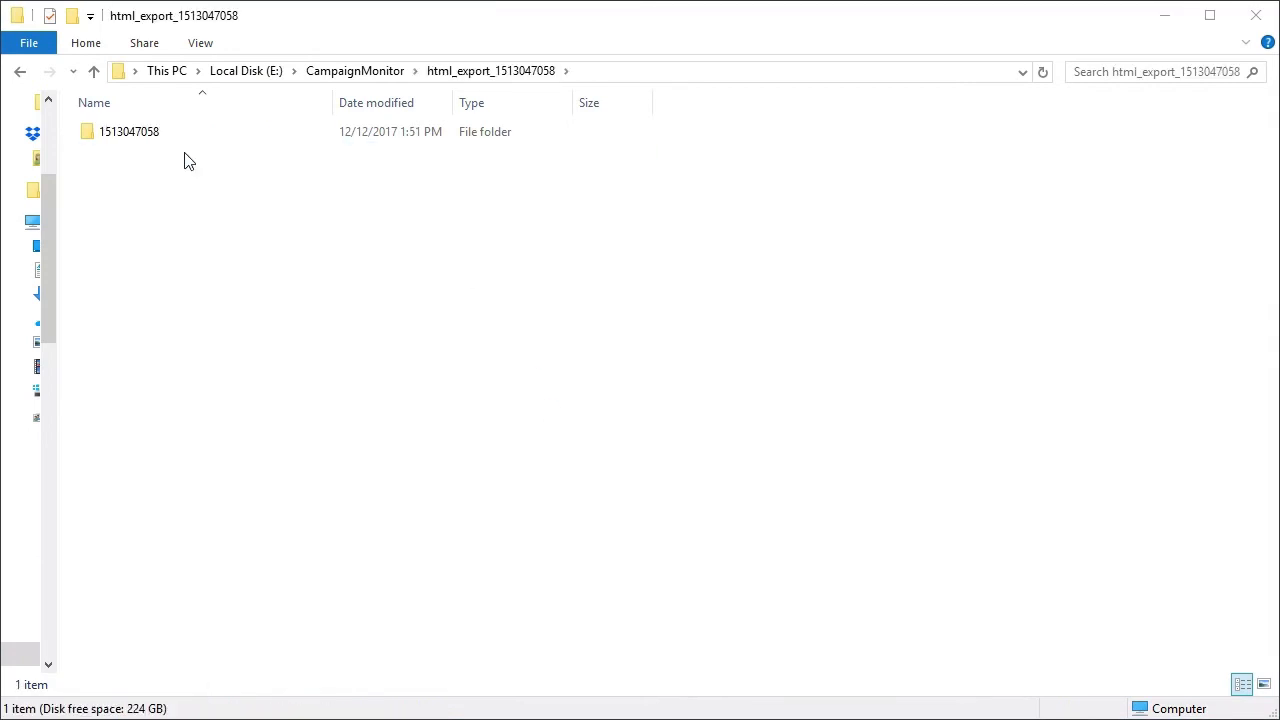
pyautogui.doubleClick(111, 135)
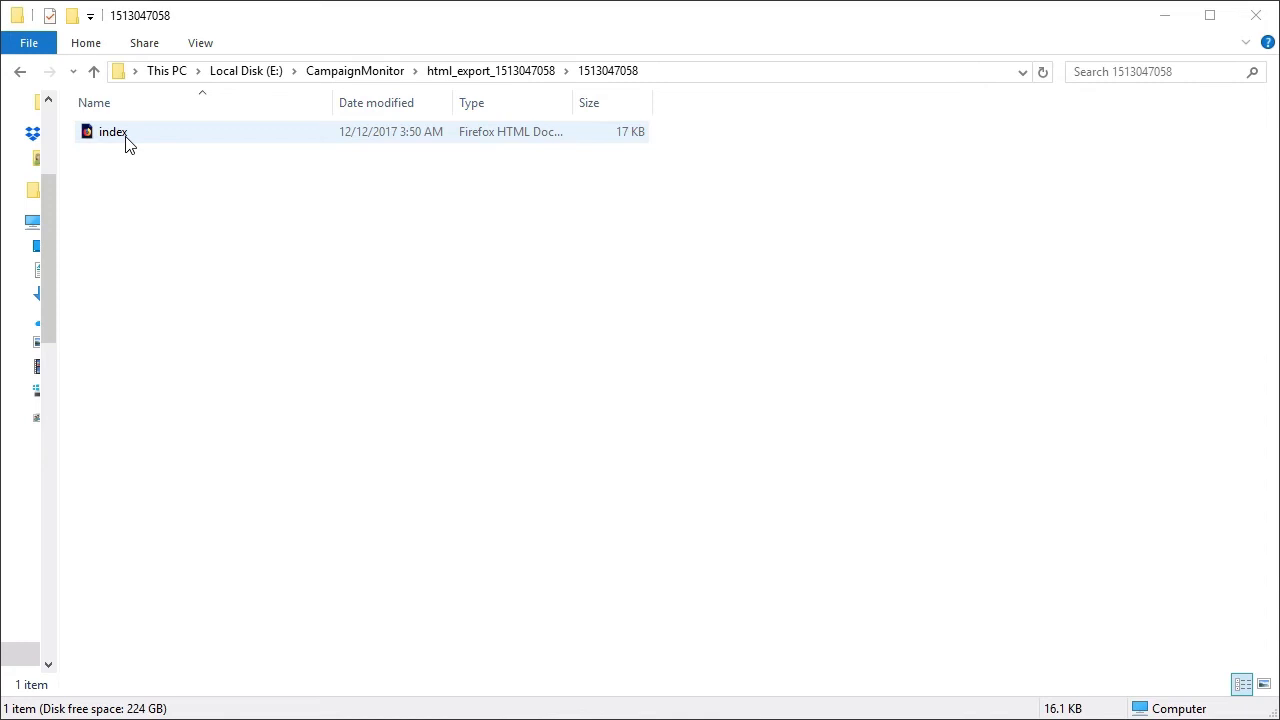
pyautogui.doubleClick(125, 143)
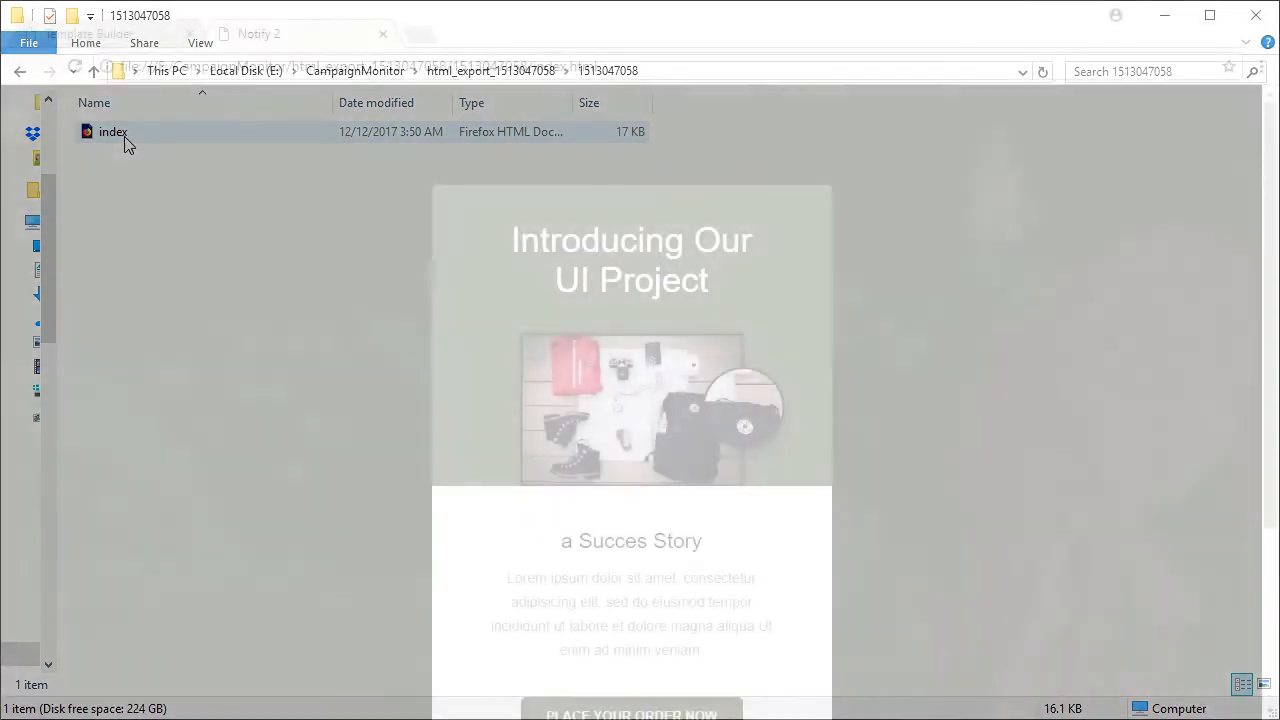
# Scroll through the exported Notify 2 email in Chrome to check it.
pyautogui.scroll(-3, 1036, 340)
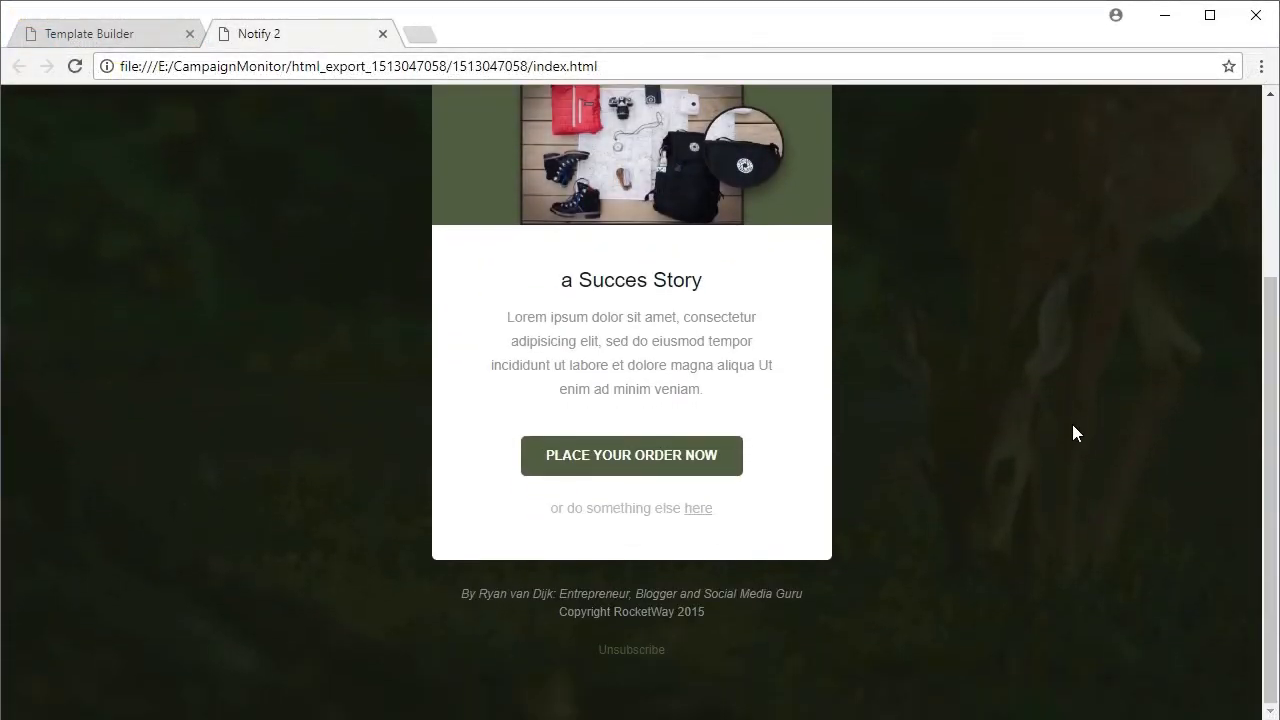
pyautogui.scroll(2, 1073, 432)
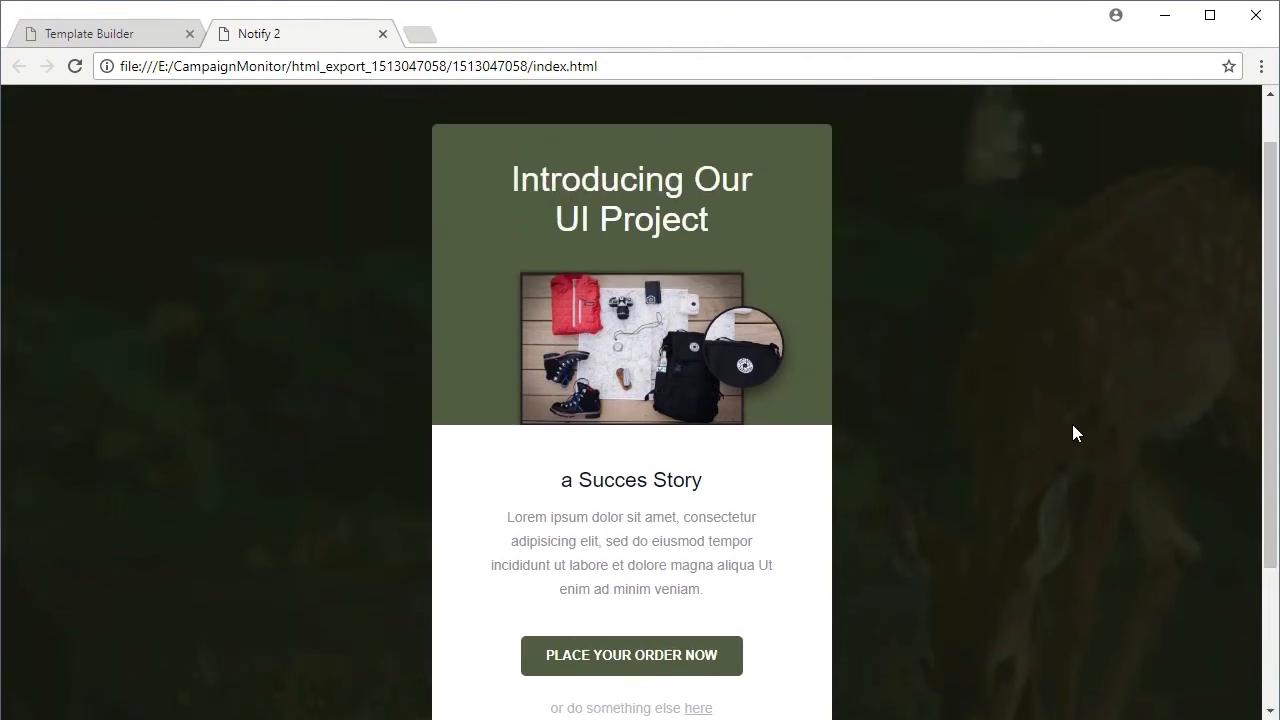
pyautogui.scroll(1, 1008, 418)
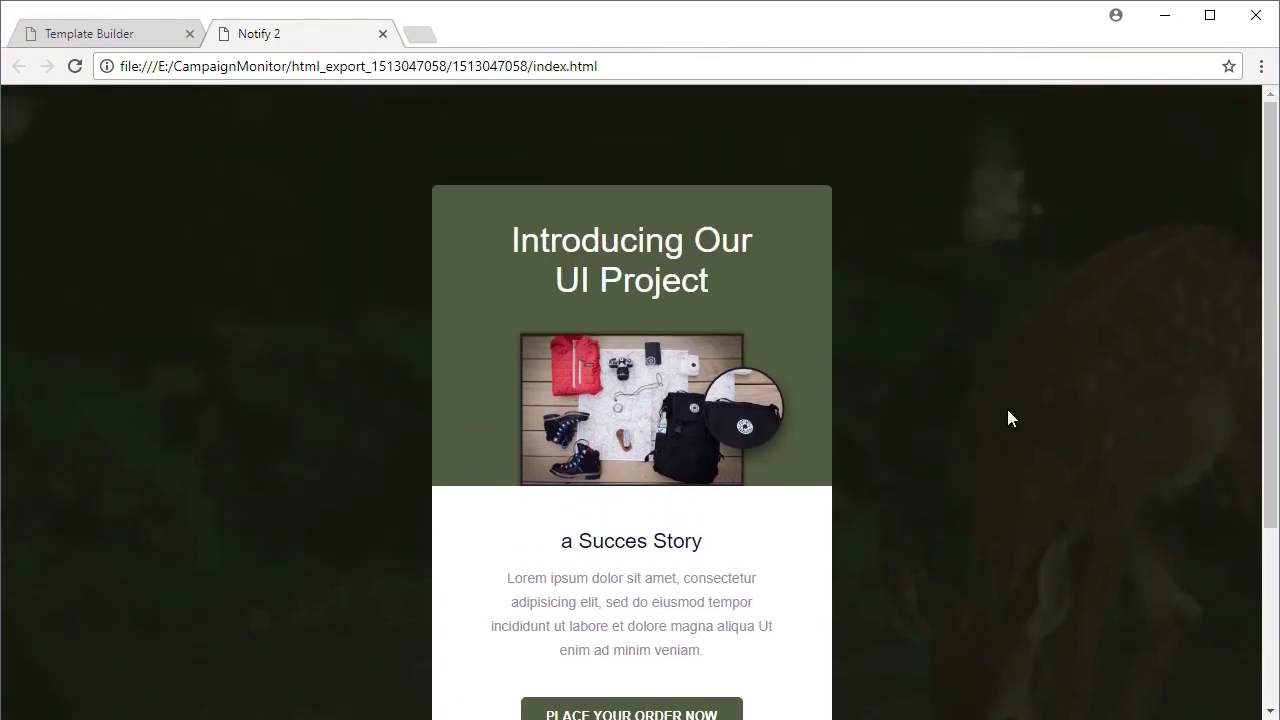
pyautogui.scroll(-3, 1081, 433)
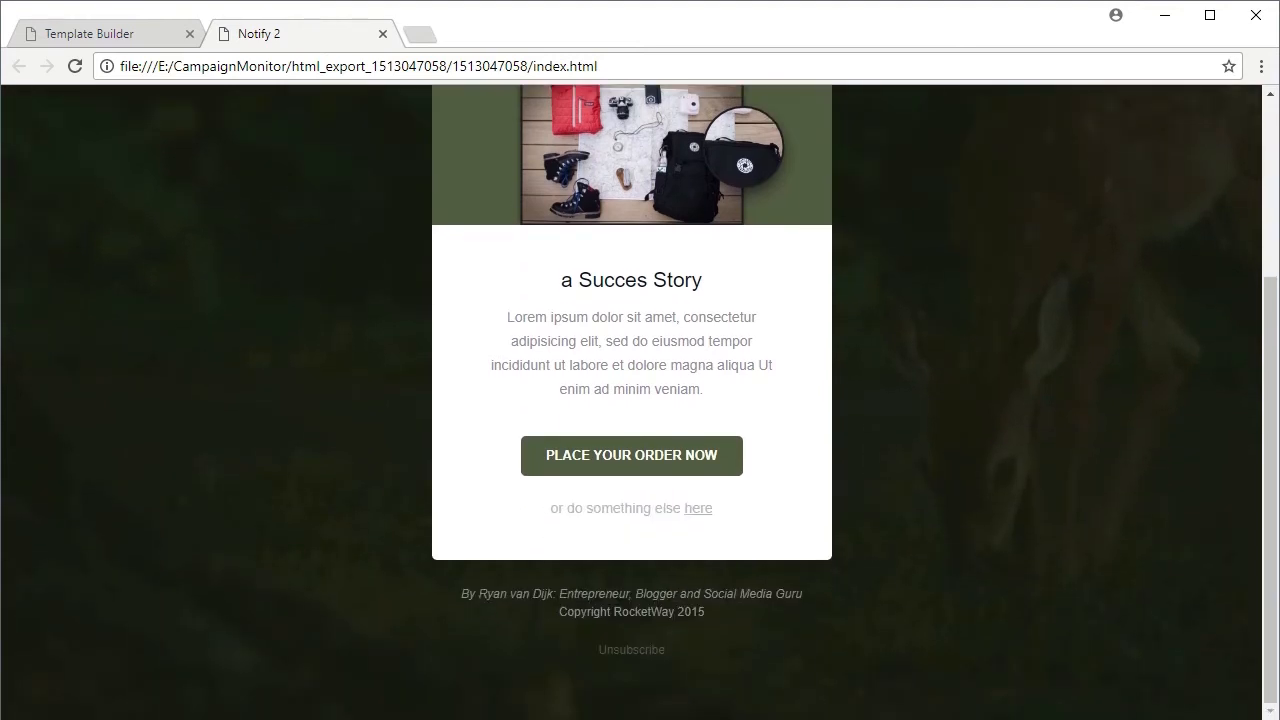
pyautogui.scroll(2, 941, 553)
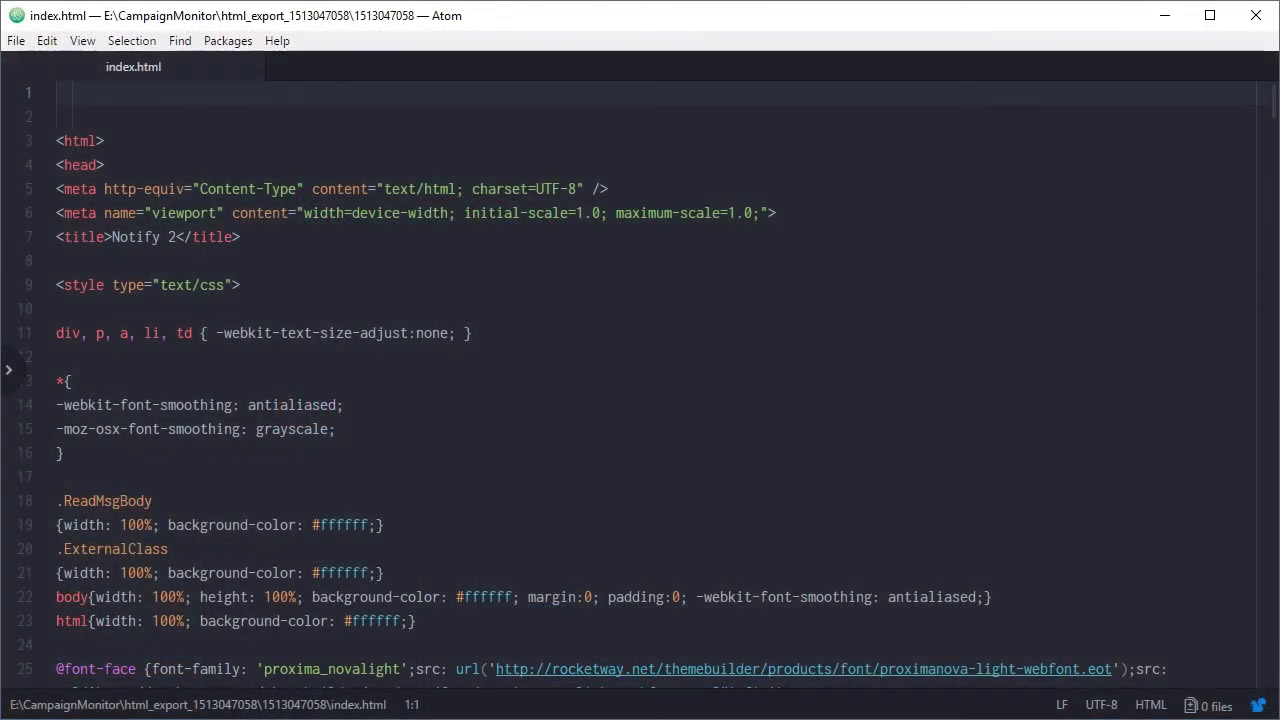
pyautogui.scroll(-5, 744, 471)
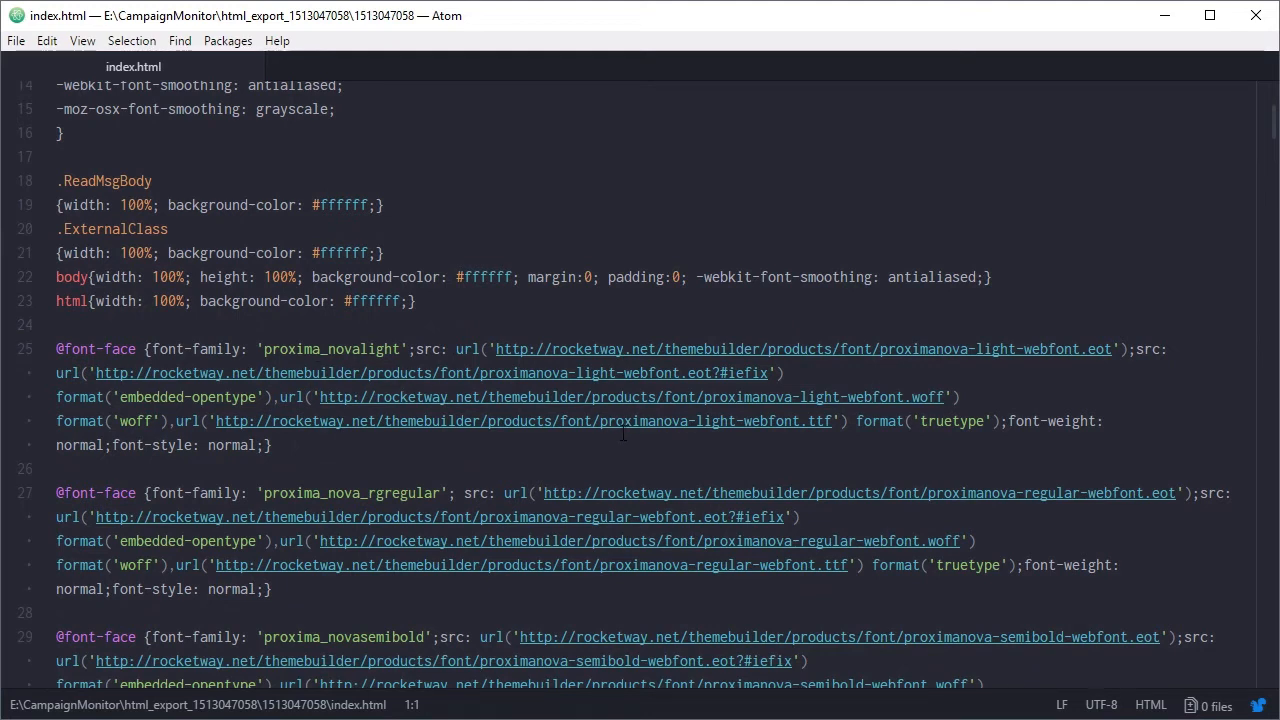
pyautogui.click(58, 348)
pyautogui.scroll(-3, 617, 378)
pyautogui.scroll(-8, 617, 378)
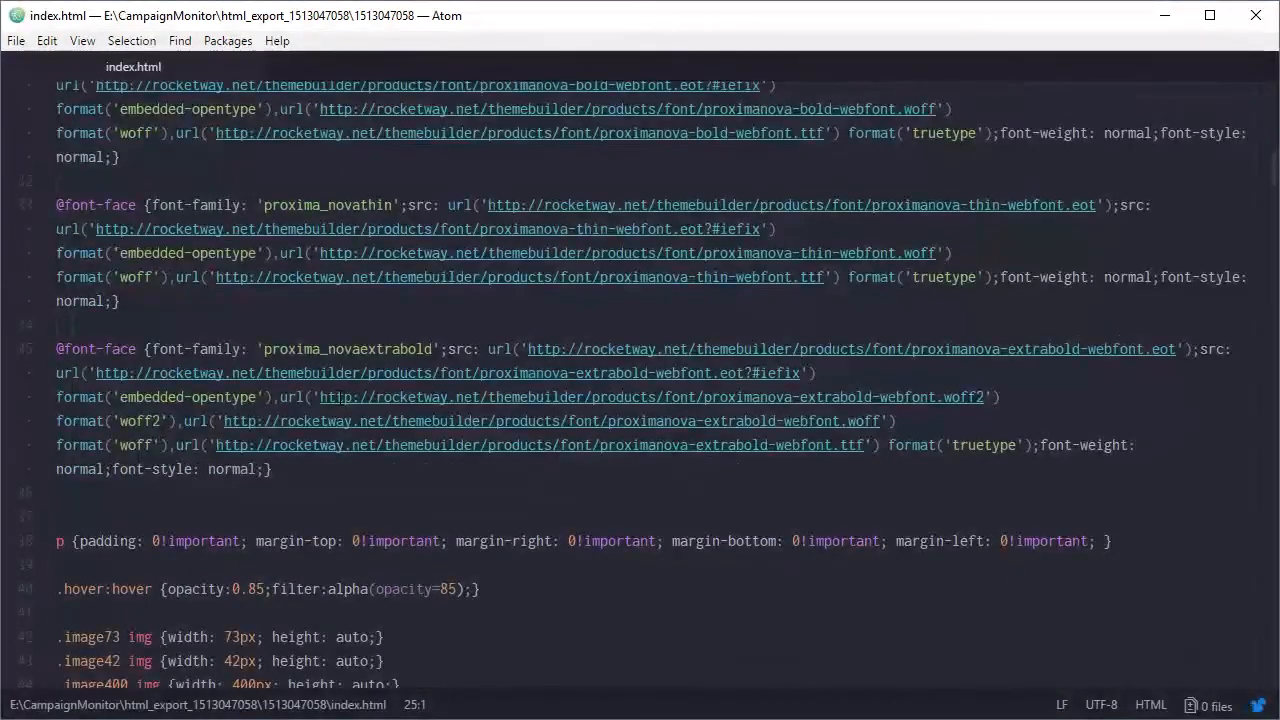
pyautogui.keyDown('shift'); pyautogui.click(291, 471); pyautogui.keyUp('shift')
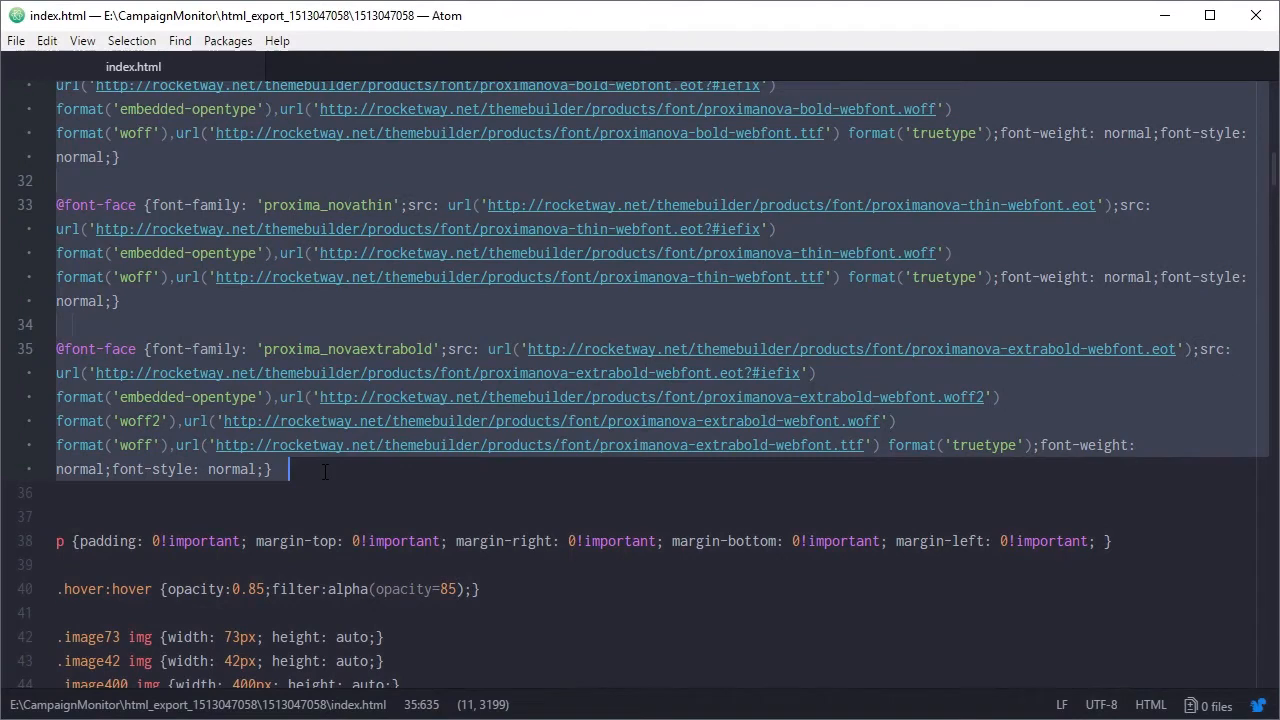
pyautogui.press('BackSpace')
pyautogui.press('BackSpace')
pyautogui.press('BackSpace')
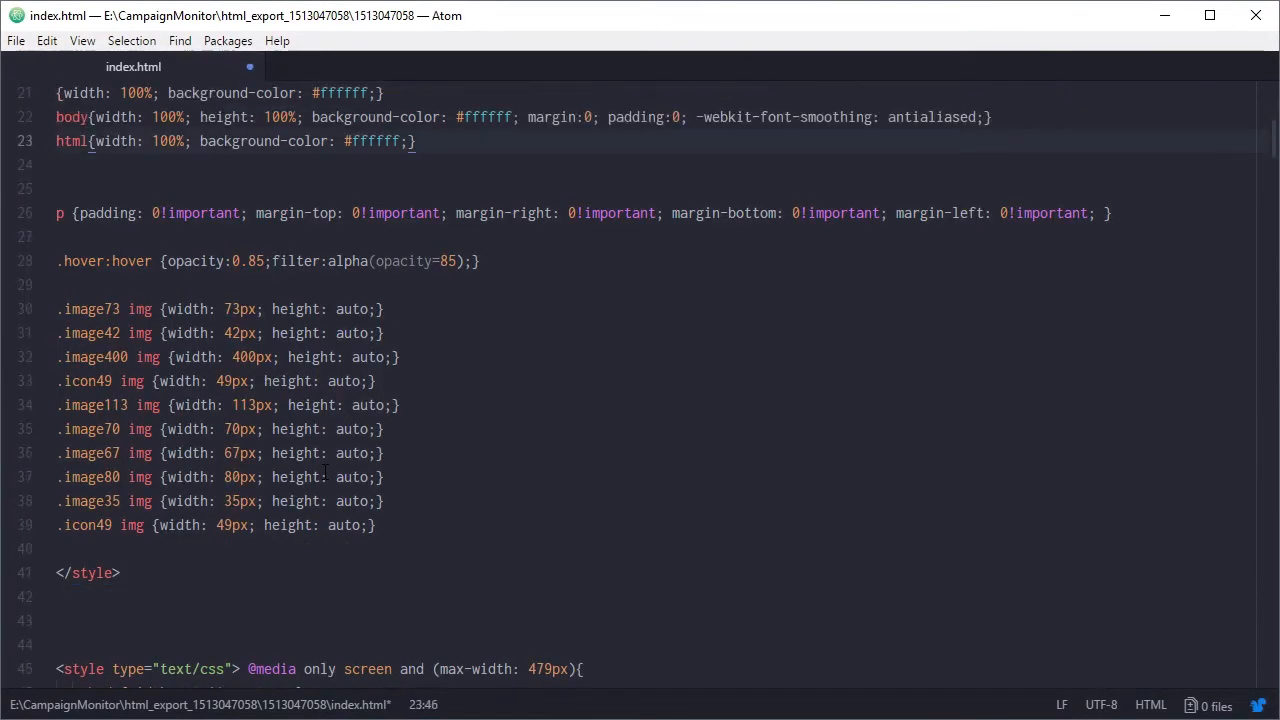
pyautogui.press('Delete')
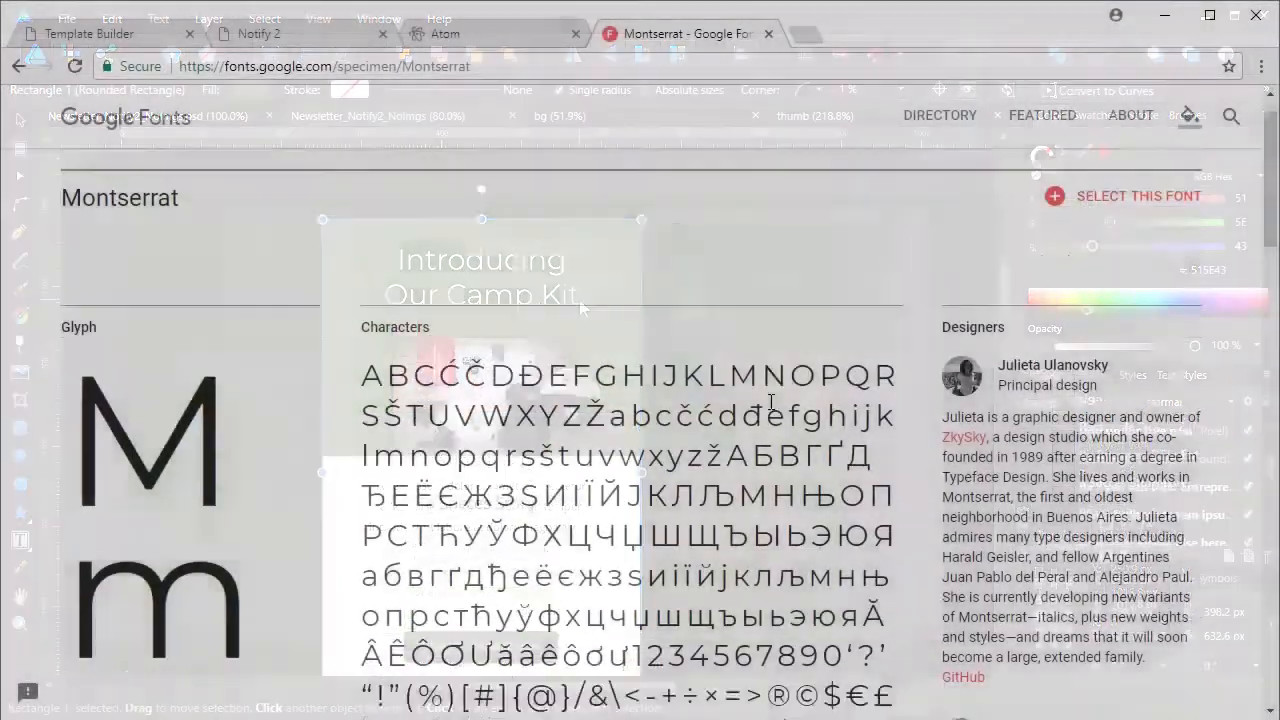
pyautogui.scroll(-5, 772, 407)
# Add Montserrat to the Google Fonts selection and copy its stylesheet <link> embed code.
pyautogui.scroll(-1, 772, 407)
pyautogui.scroll(7, 772, 407)
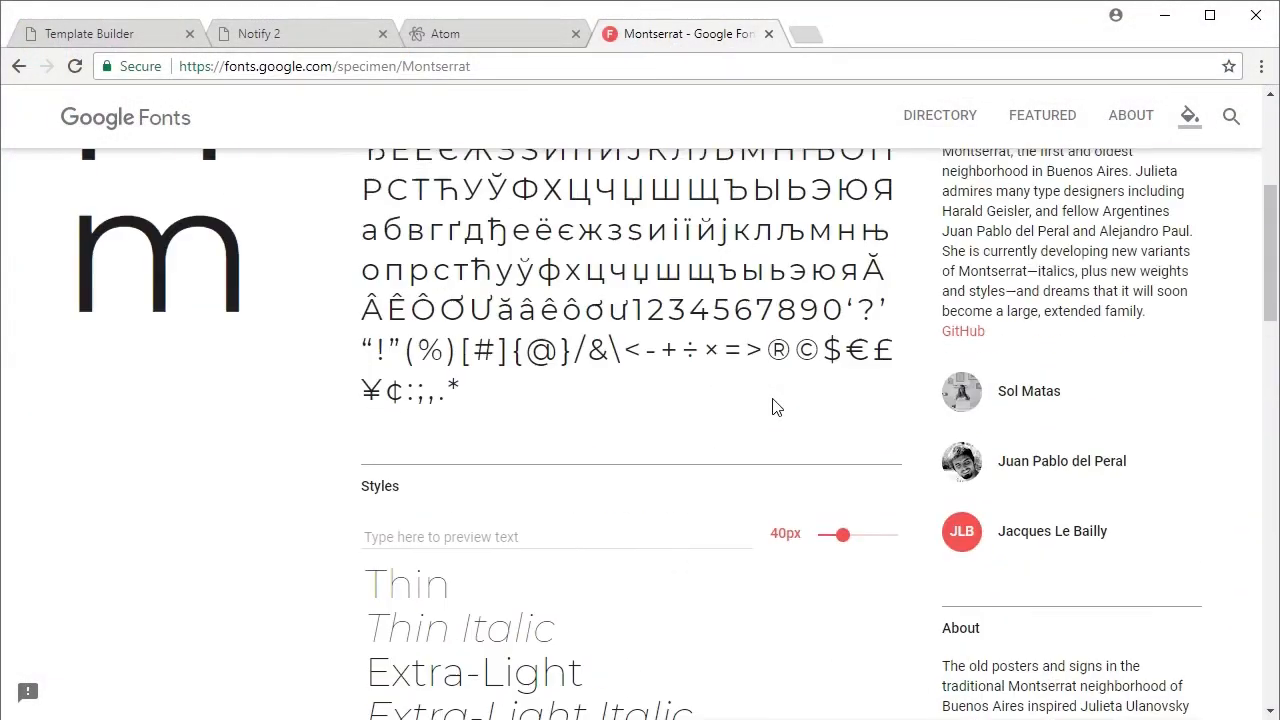
pyautogui.click(1055, 247)
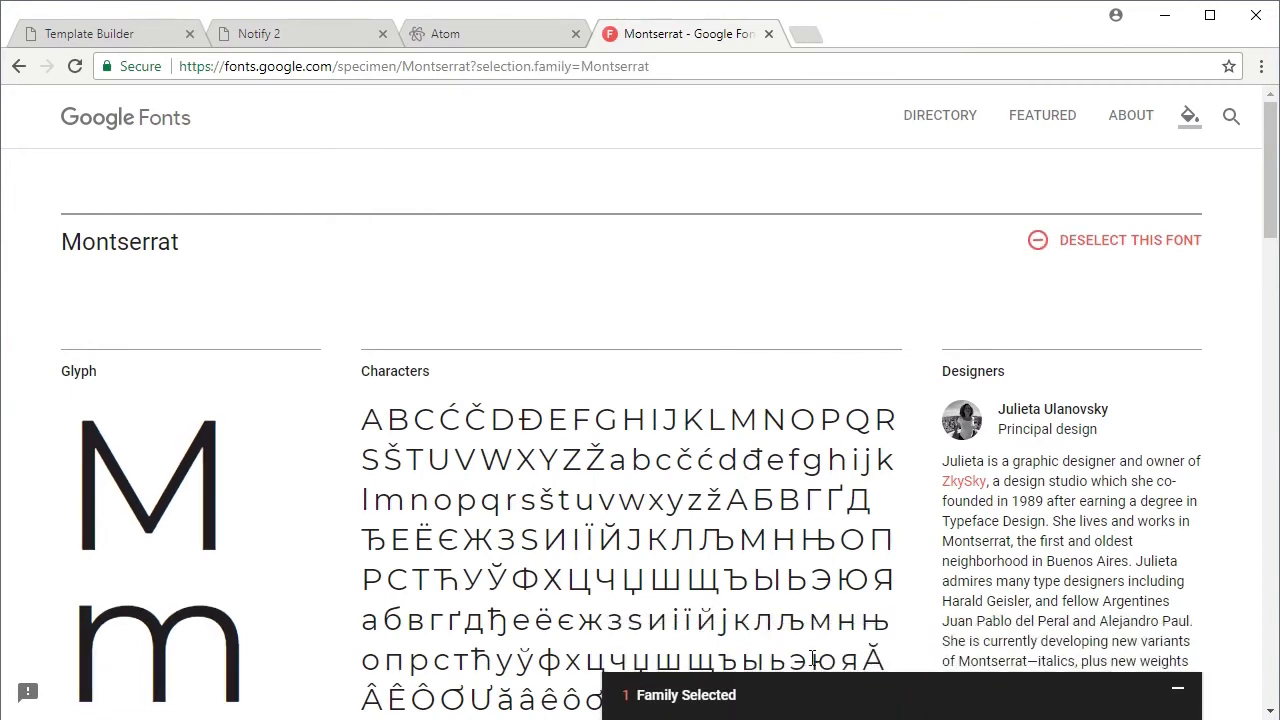
pyautogui.click(808, 692)
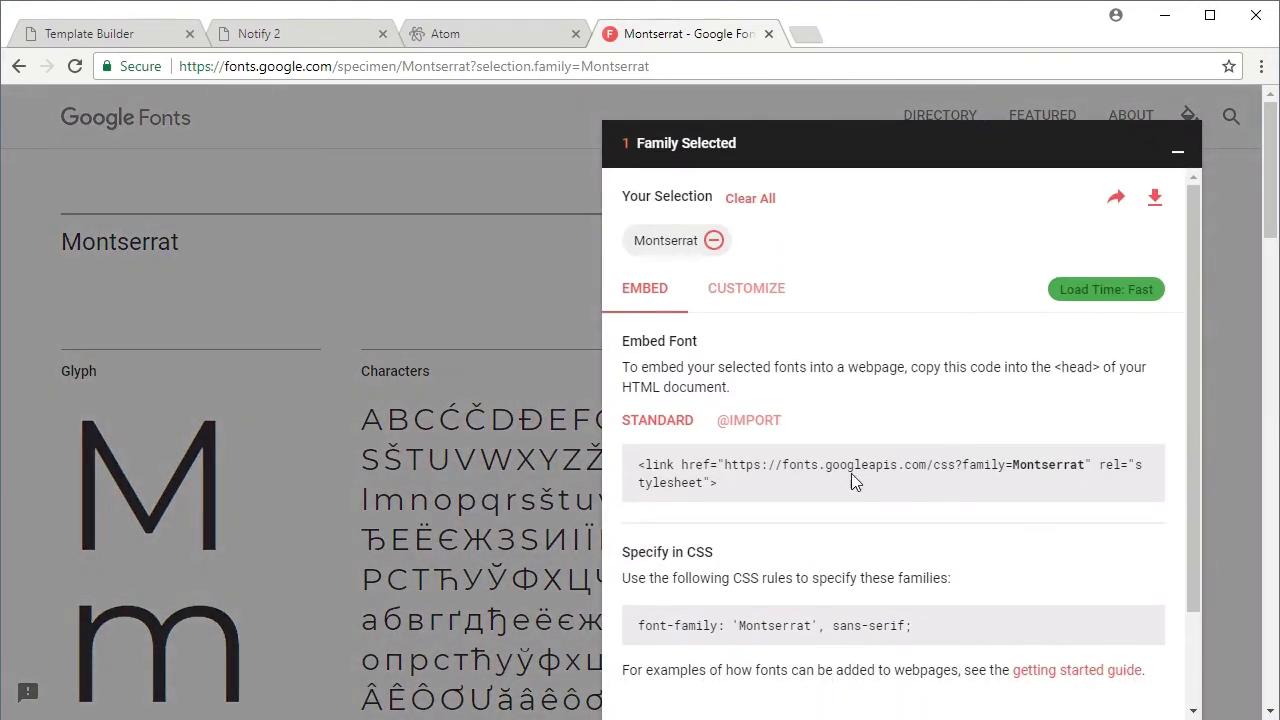
pyautogui.moveTo(639, 466); pyautogui.dragTo(715, 480)
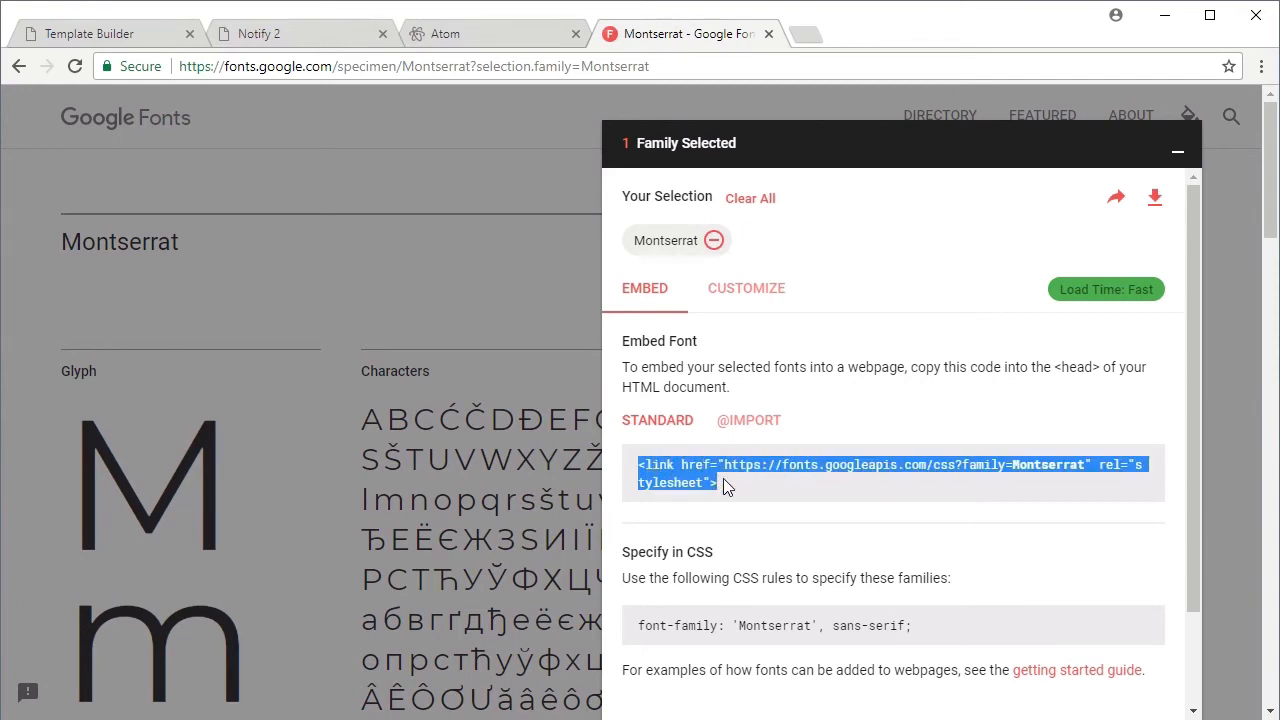
pyautogui.hotkey('ctrl', 'c')
pyautogui.hotkey('alt', 'Tab')
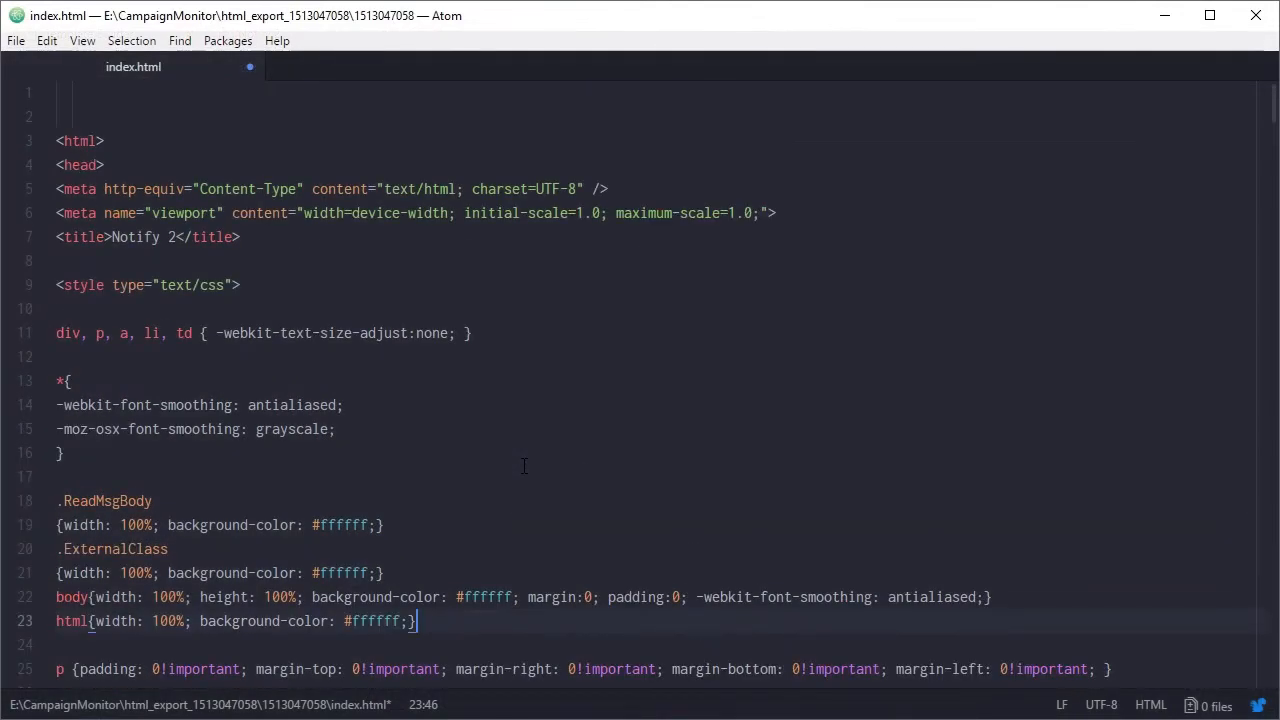
pyautogui.click(119, 258)
# Paste the Montserrat stylesheet link onto line 8 and highlight the font name.
pyautogui.hotkey('ctrl', 'v')
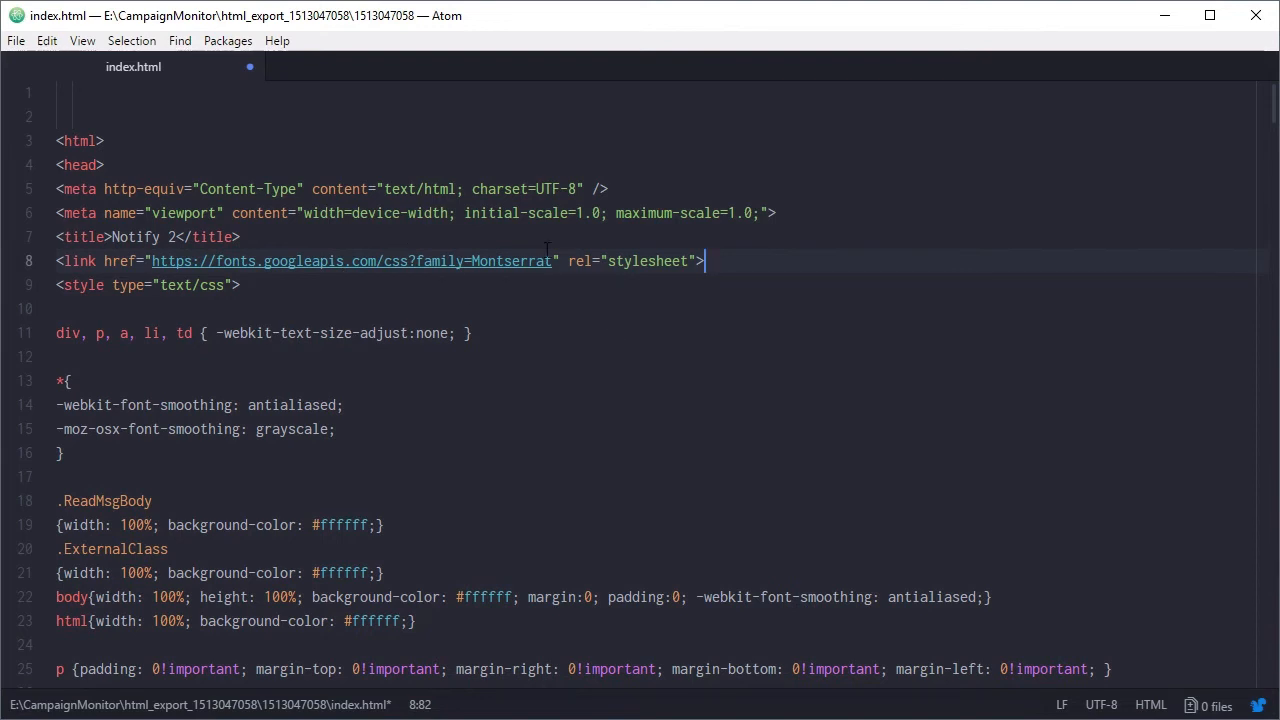
pyautogui.moveTo(552, 261); pyautogui.dragTo(472, 261)
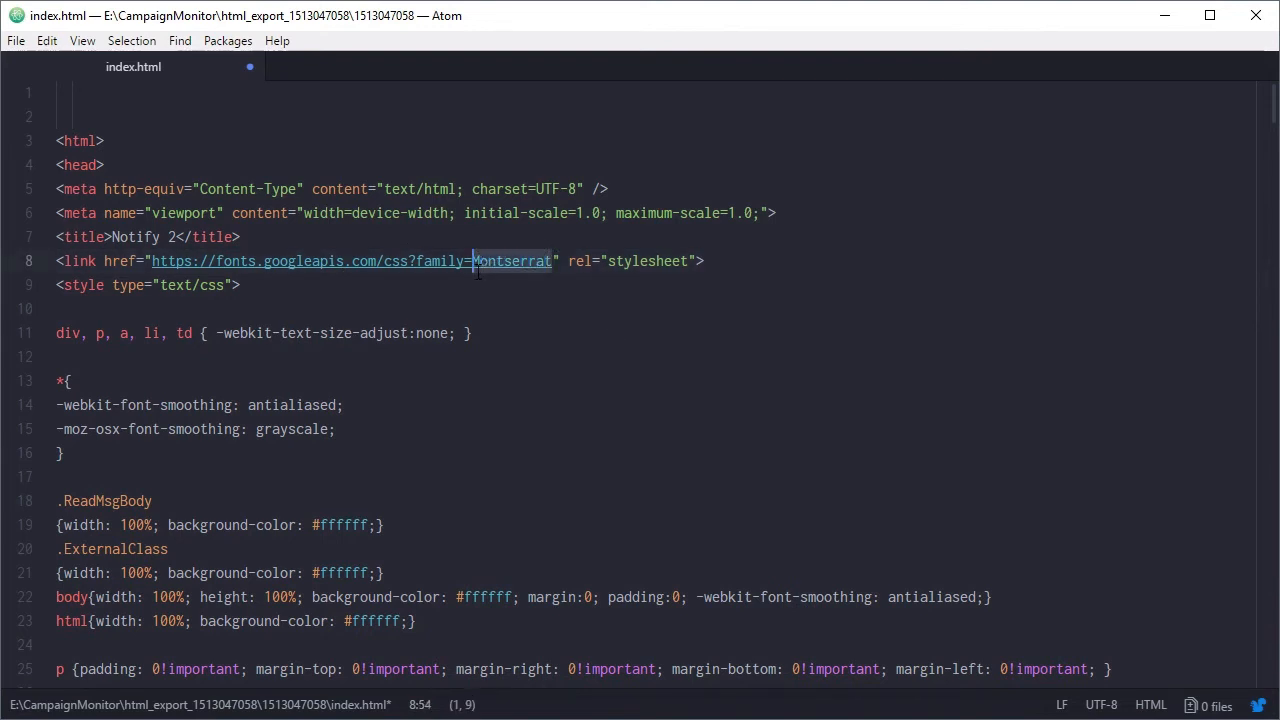
pyautogui.scroll(-10, 533, 317)
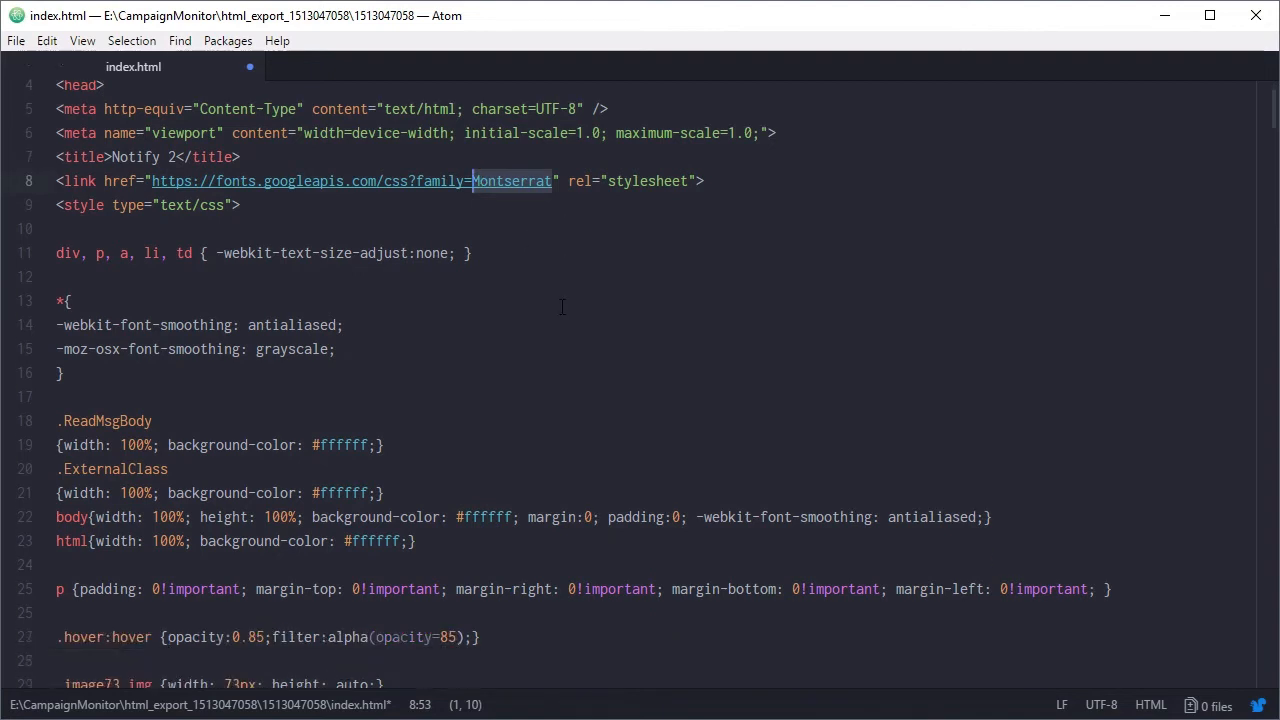
pyautogui.scroll(-6, 563, 313)
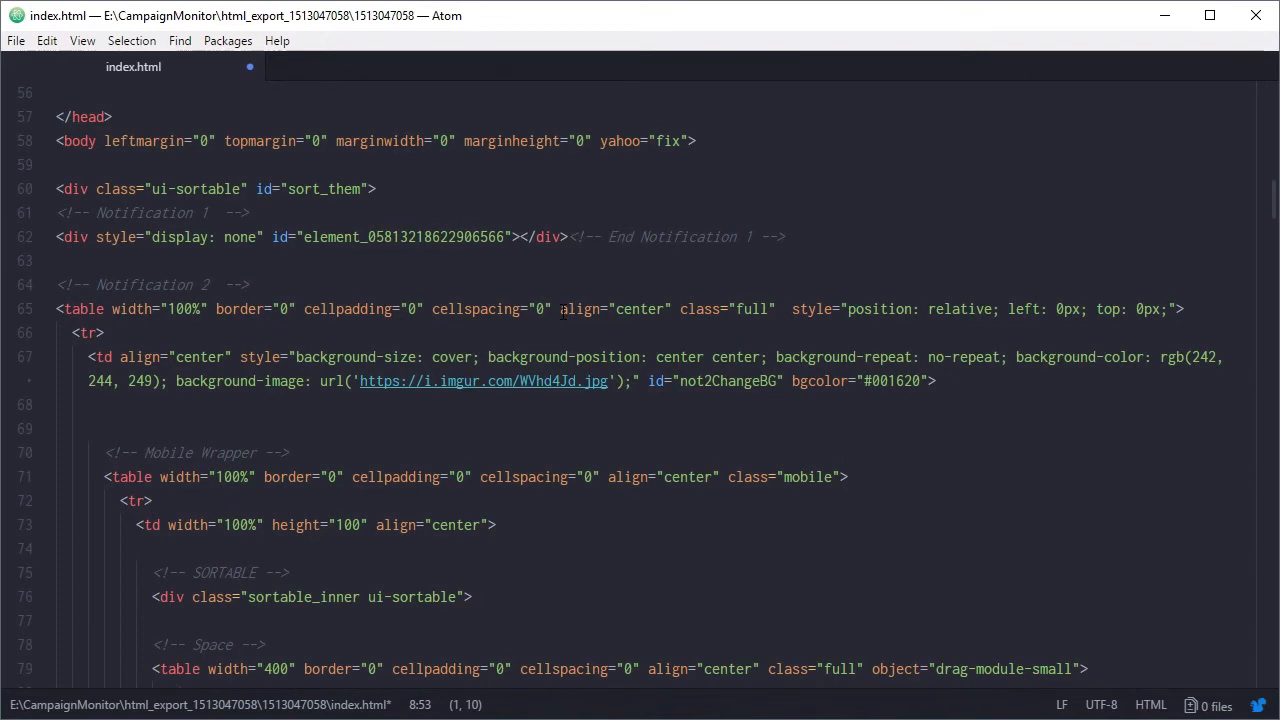
# Search index.html for every 'font-family' declaration.
pyautogui.hotkey('ctrl', 'f')
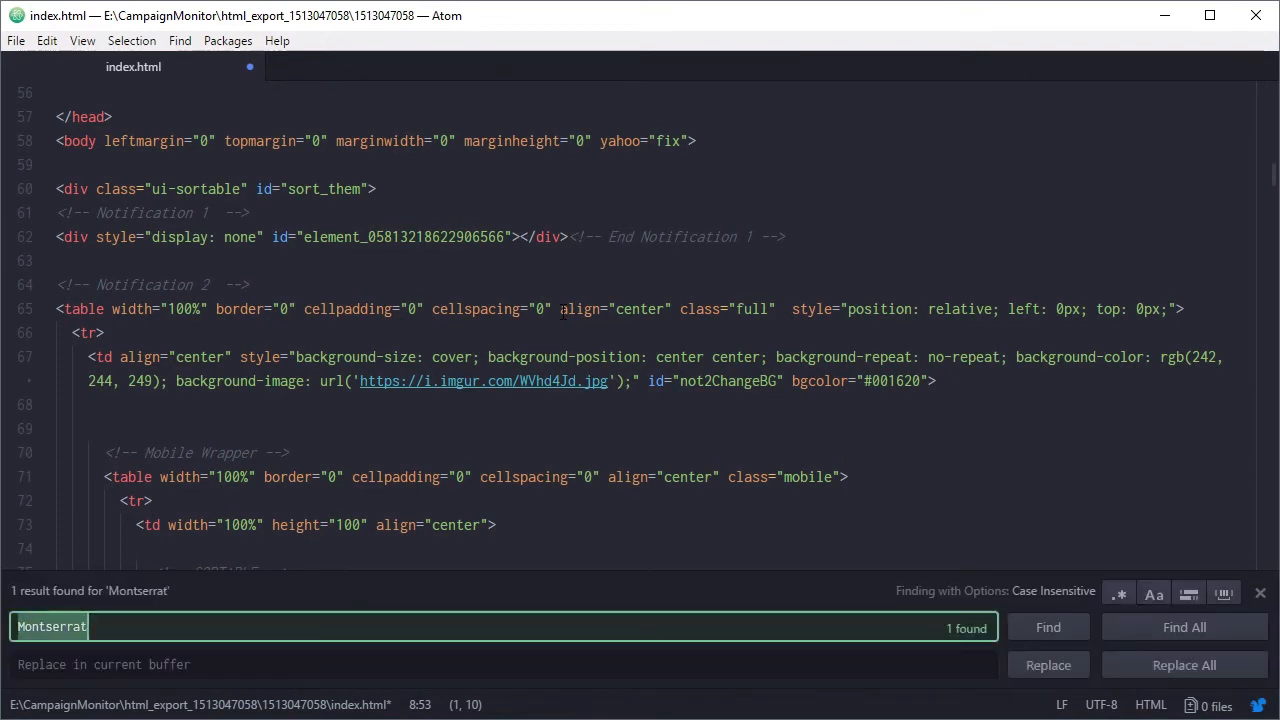
pyautogui.press('BackSpace')
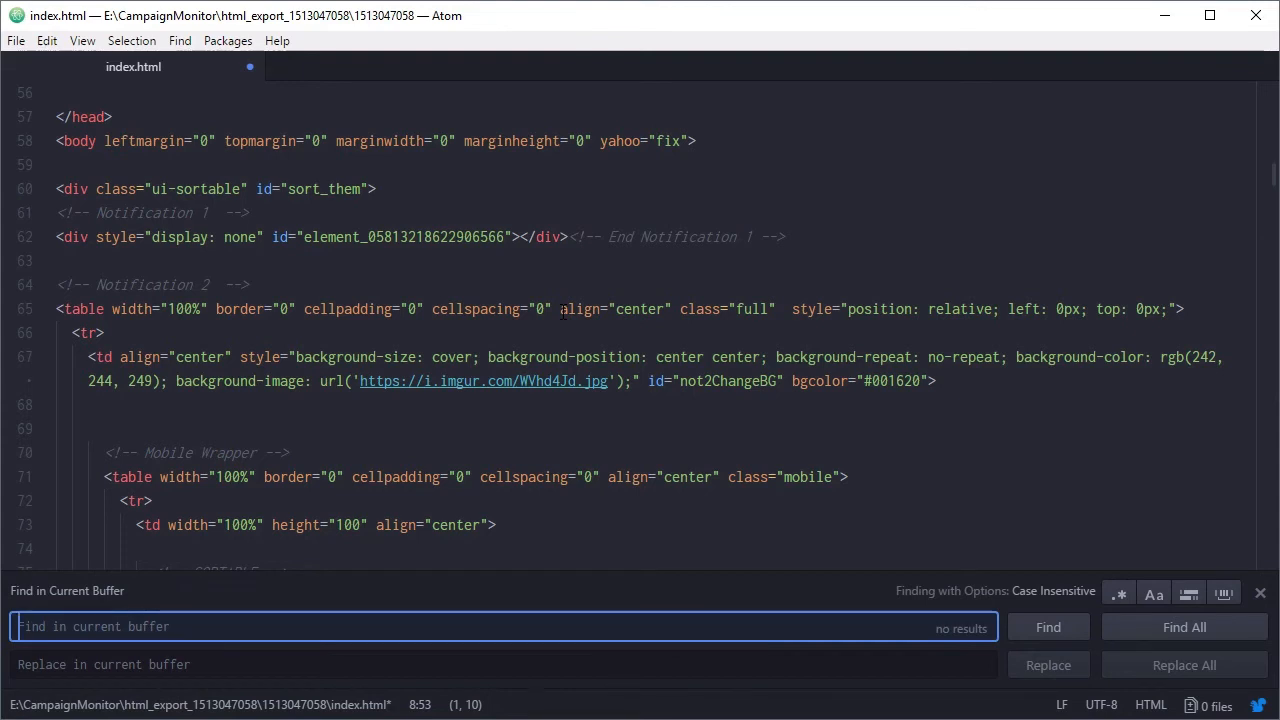
pyautogui.write('font-family')
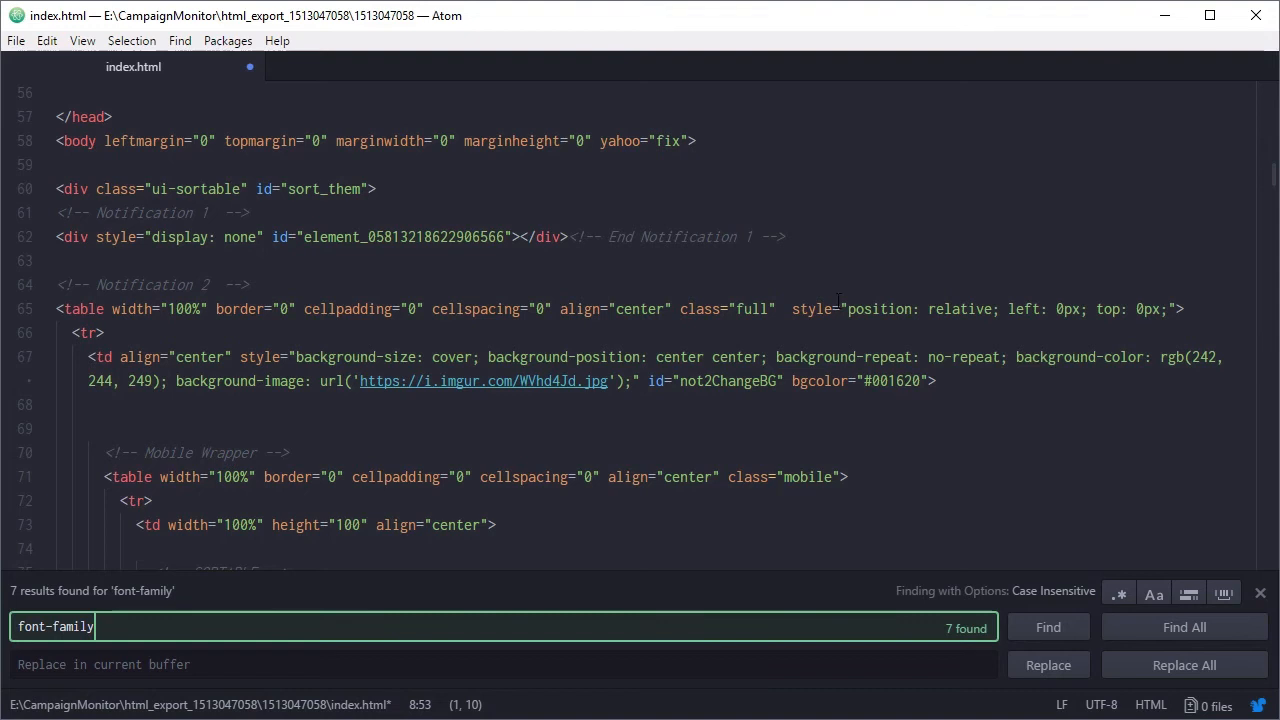
pyautogui.click(1043, 632)
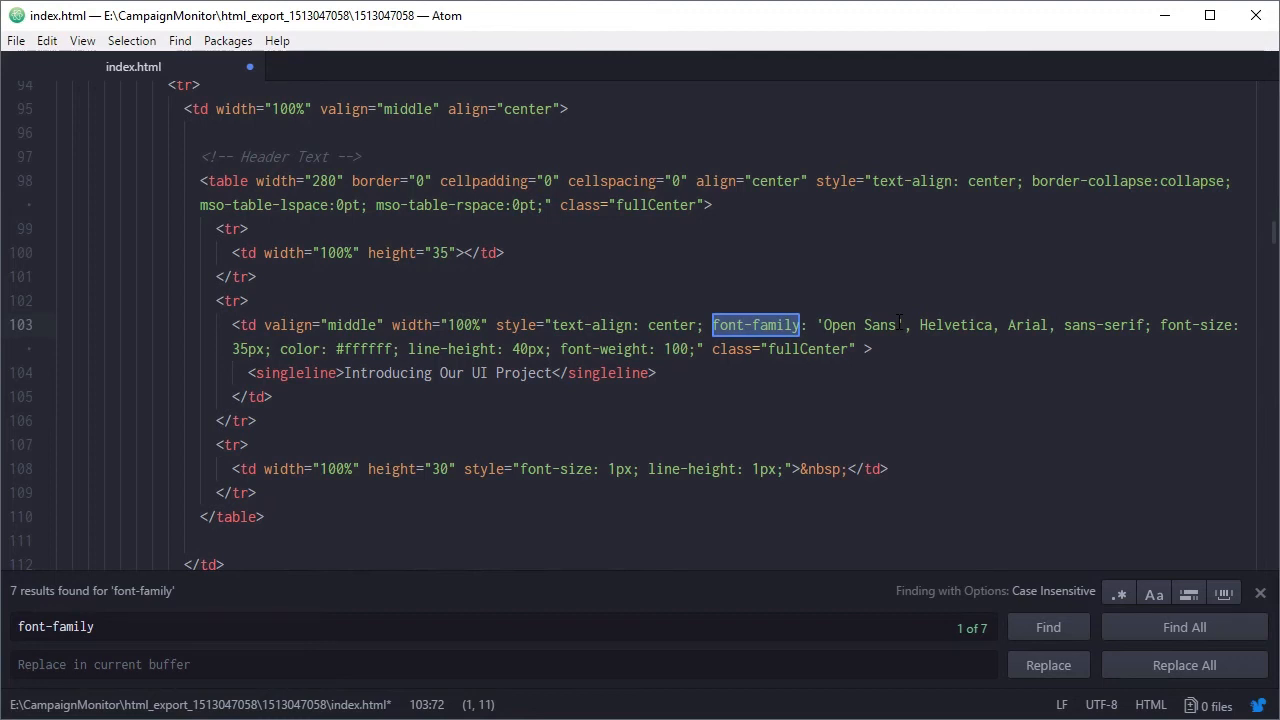
# Replace Open Sans with Montserrat on lines 103, 152 and 171.
pyautogui.moveTo(905, 325); pyautogui.dragTo(817, 325)
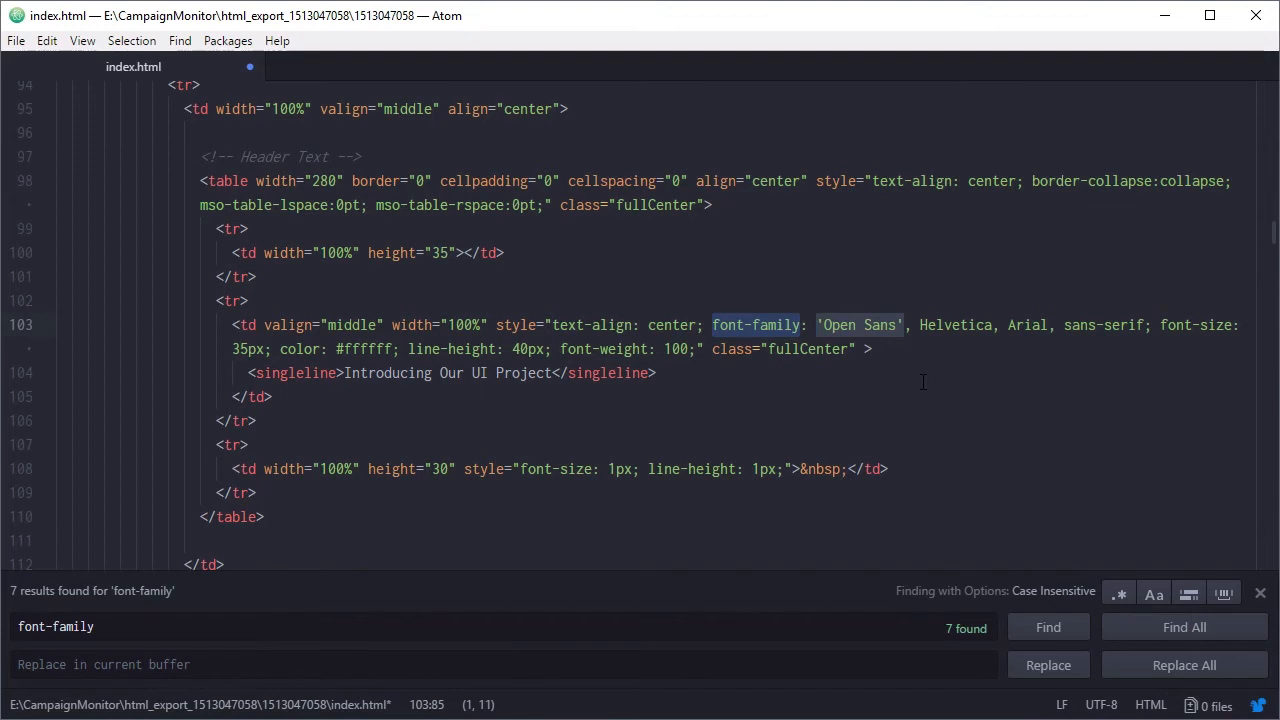
pyautogui.hotkey('ctrl', 'v')
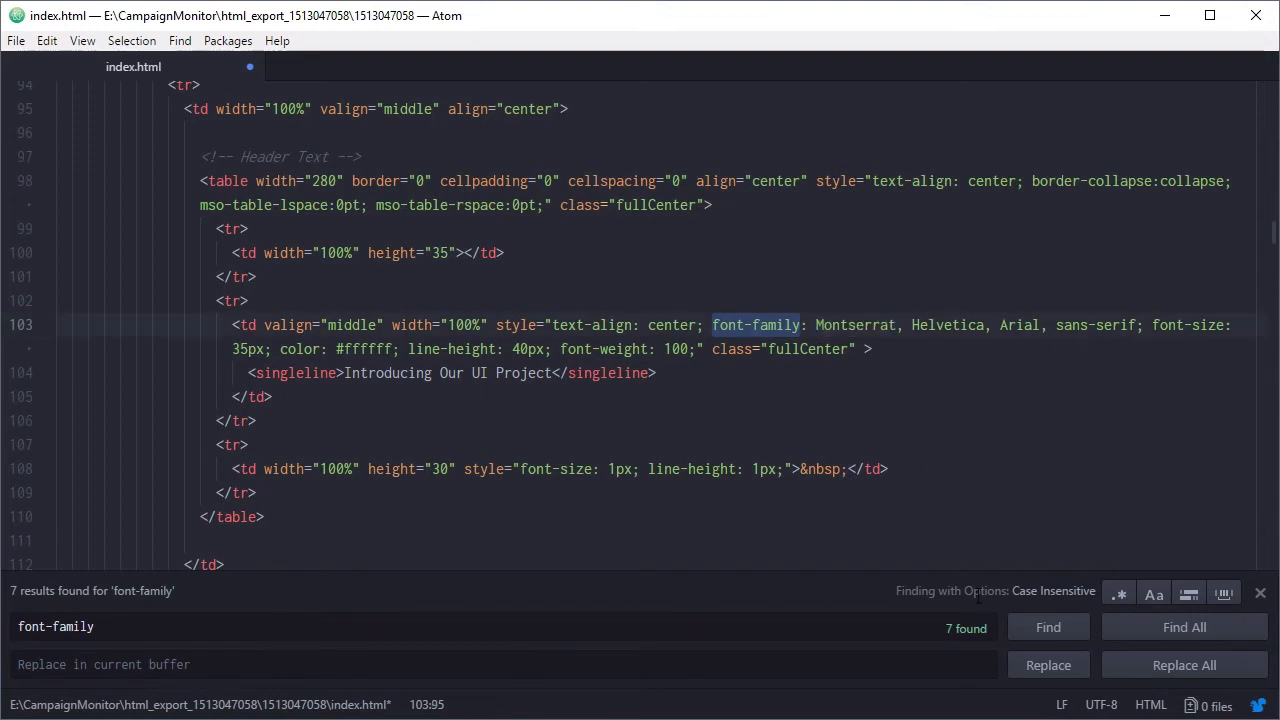
pyautogui.click(1036, 628)
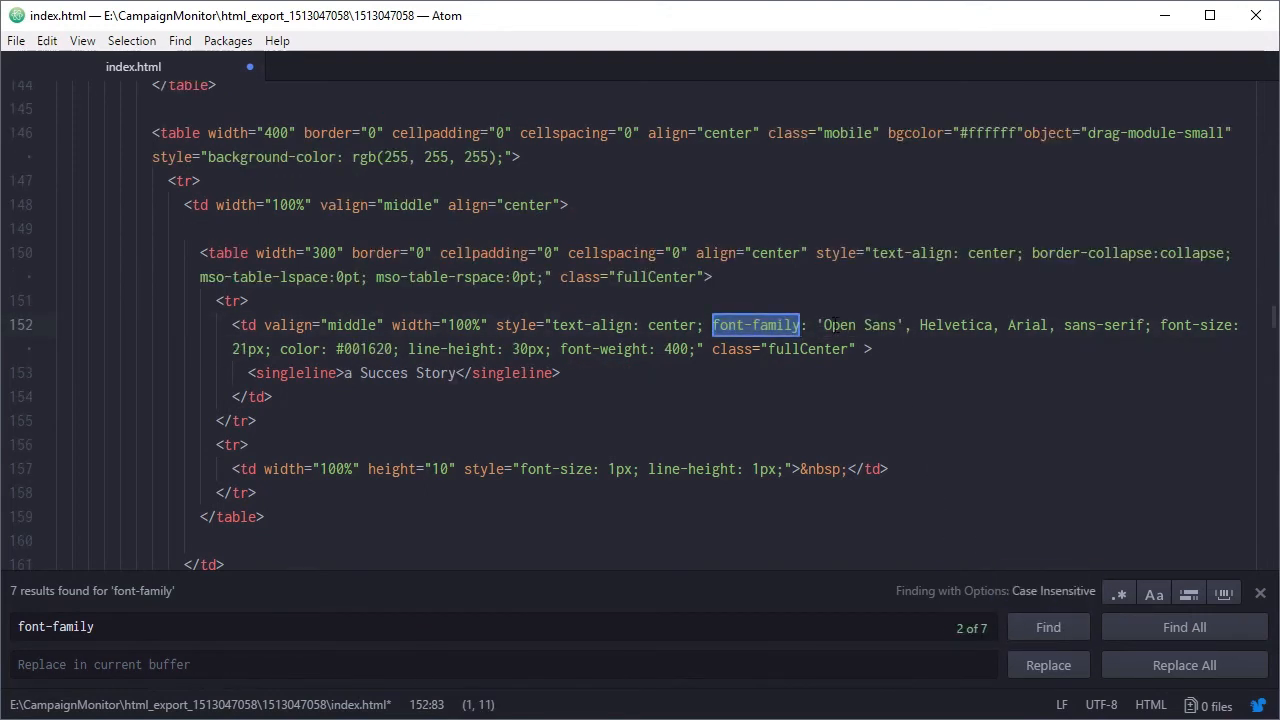
pyautogui.moveTo(817, 325); pyautogui.dragTo(900, 325)
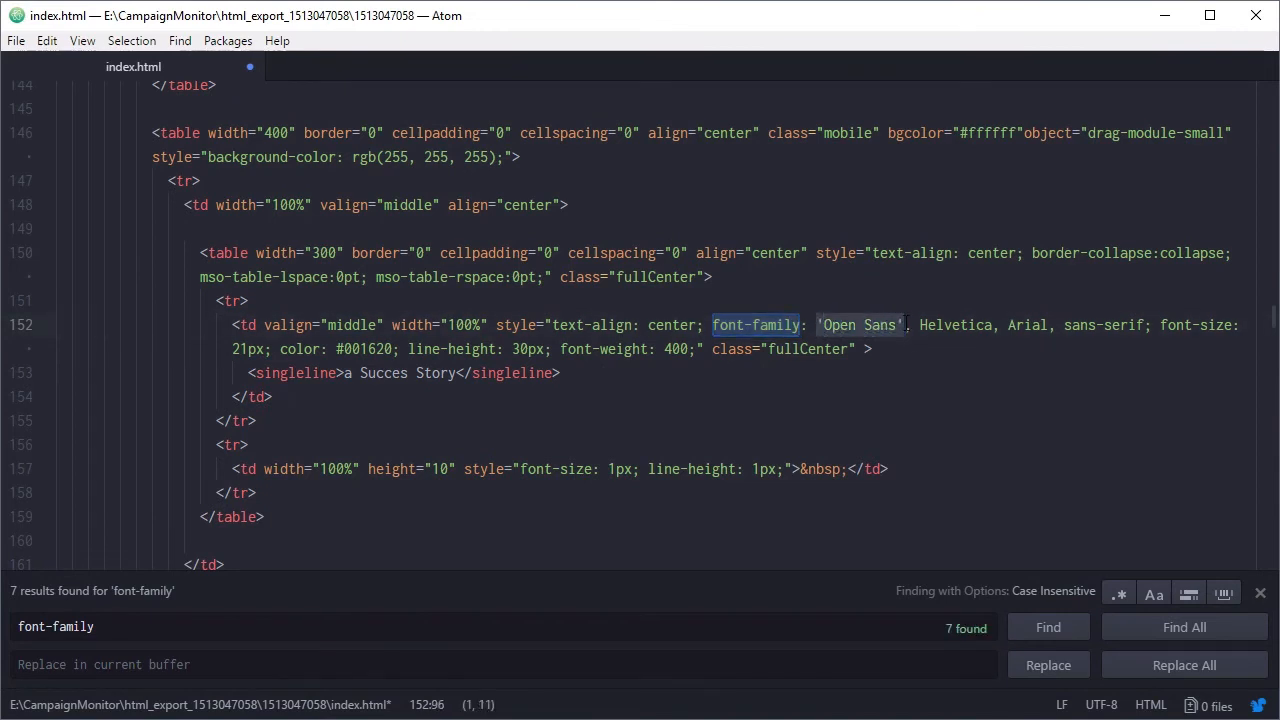
pyautogui.hotkey('ctrl', 'v')
pyautogui.click(1040, 630)
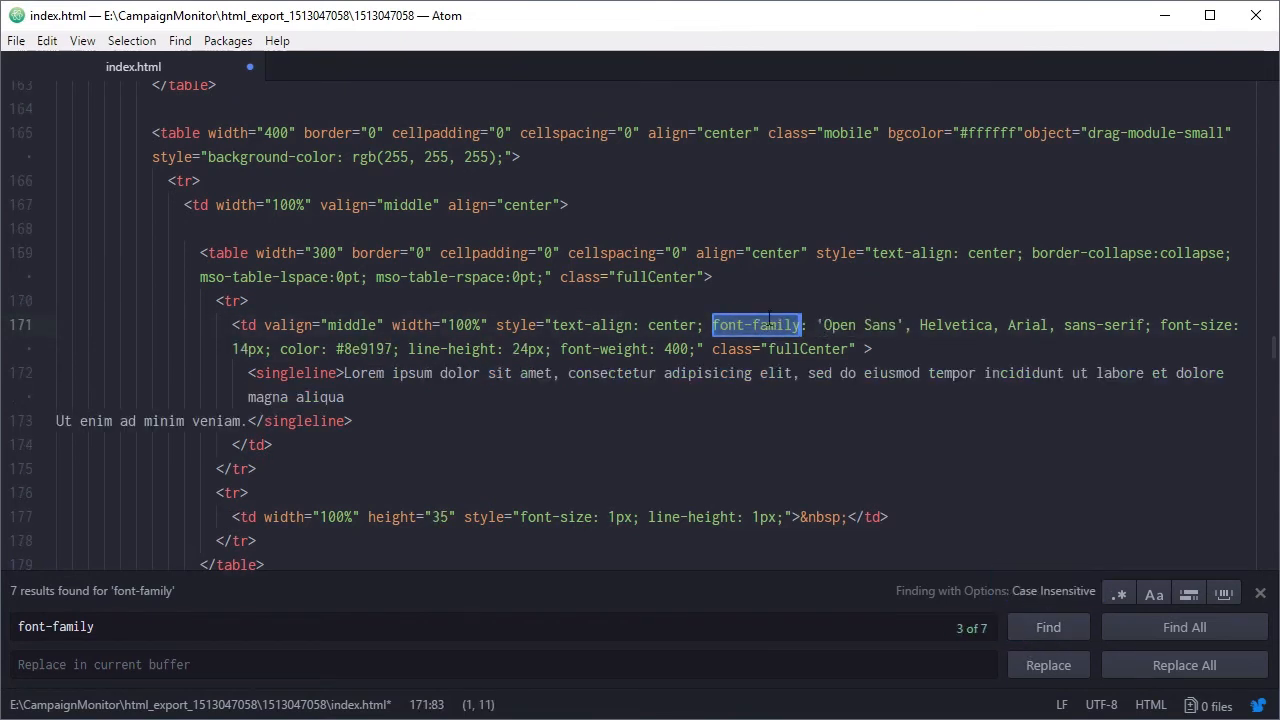
pyautogui.moveTo(817, 325); pyautogui.dragTo(900, 325)
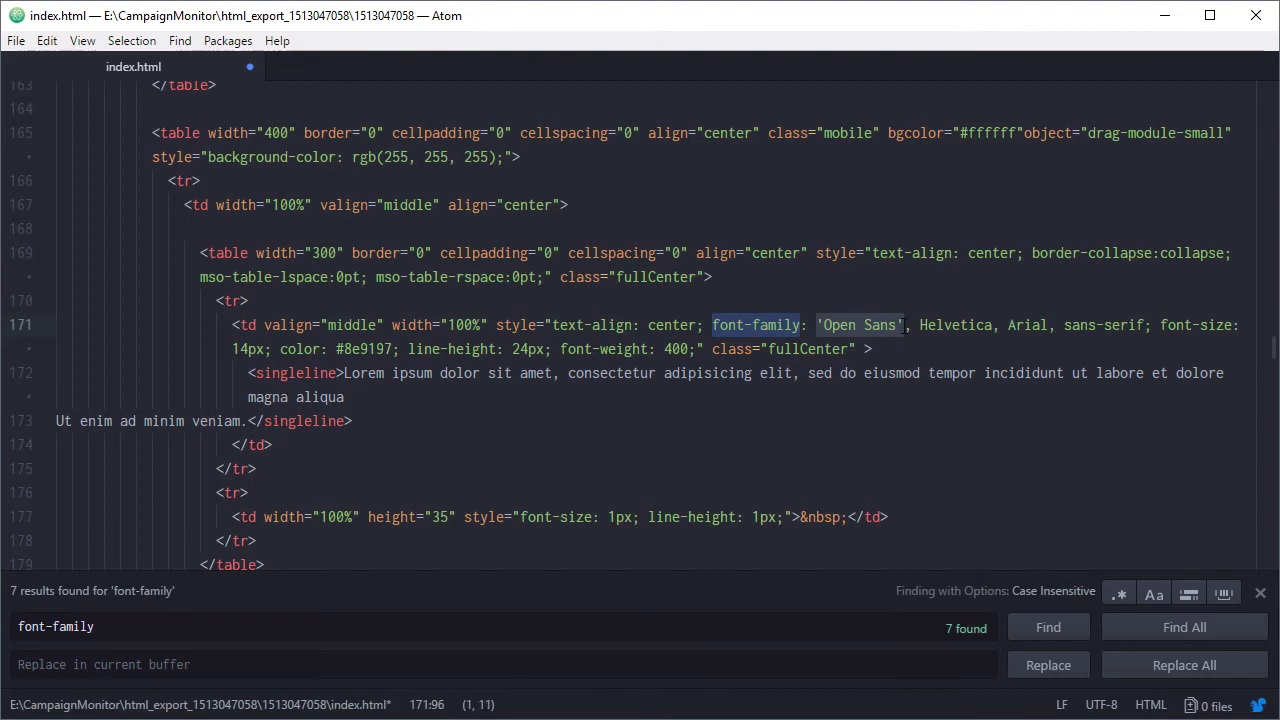
pyautogui.hotkey('ctrl', 'v')
pyautogui.click(1040, 630)
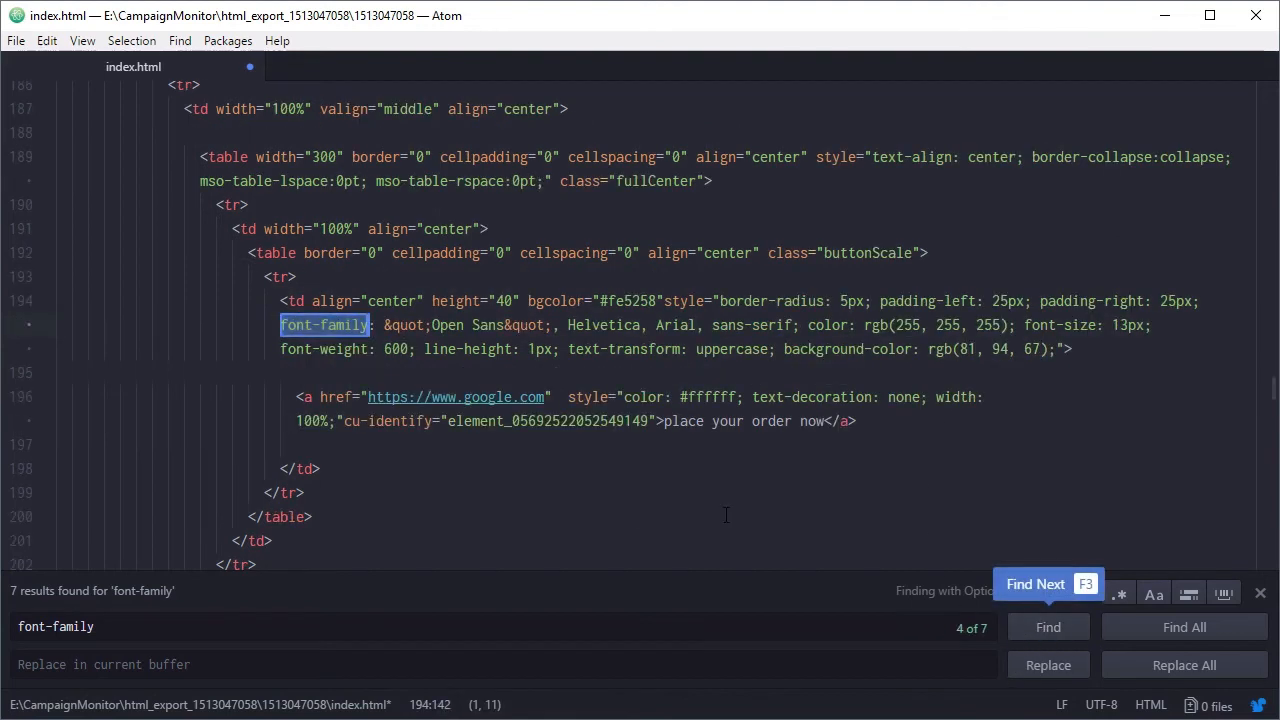
# Replace Open Sans with Montserrat on lines 194, 218, 248 and 256.
pyautogui.moveTo(384, 325); pyautogui.dragTo(555, 325)
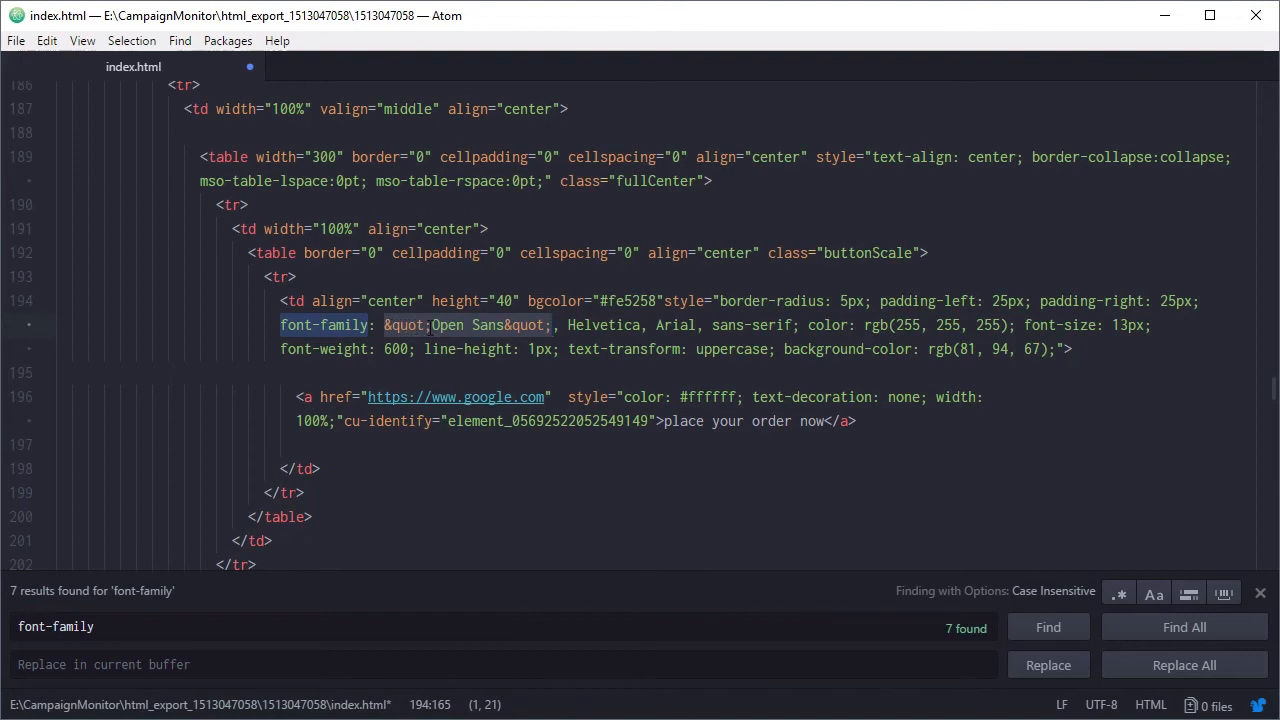
pyautogui.hotkey('ctrl', 'v')
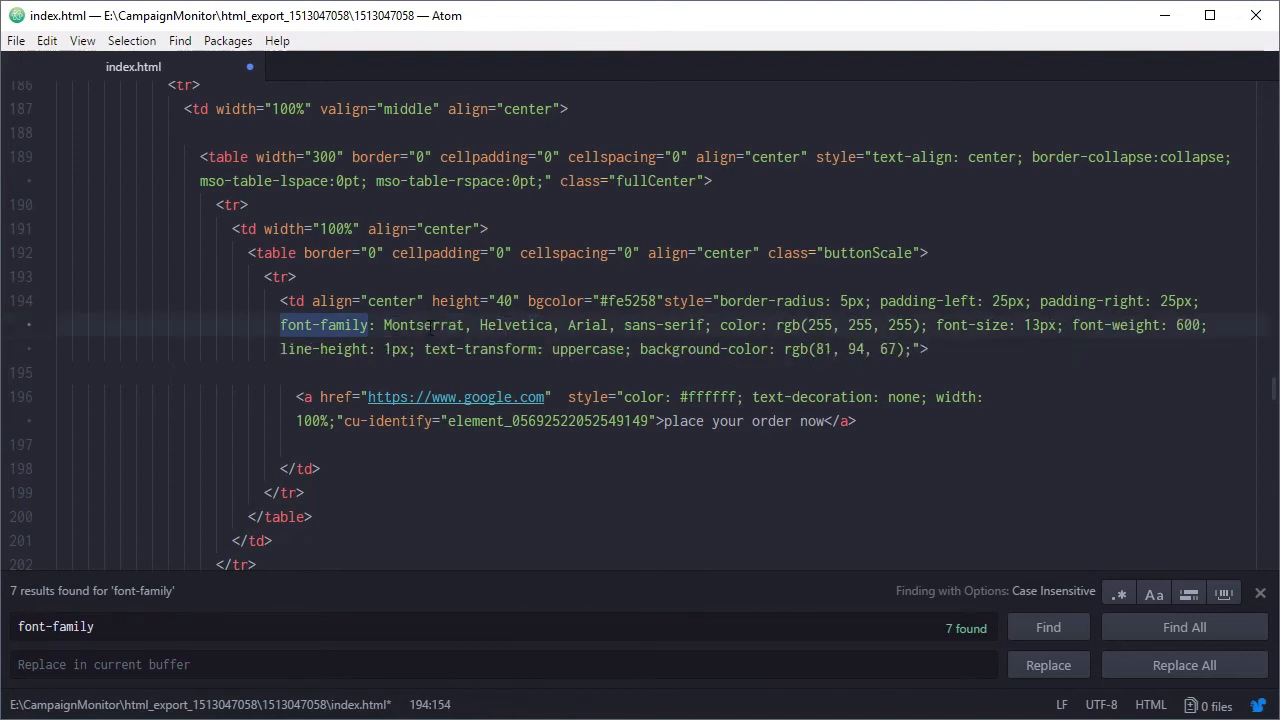
pyautogui.click(1046, 636)
pyautogui.moveTo(817, 325); pyautogui.dragTo(907, 327)
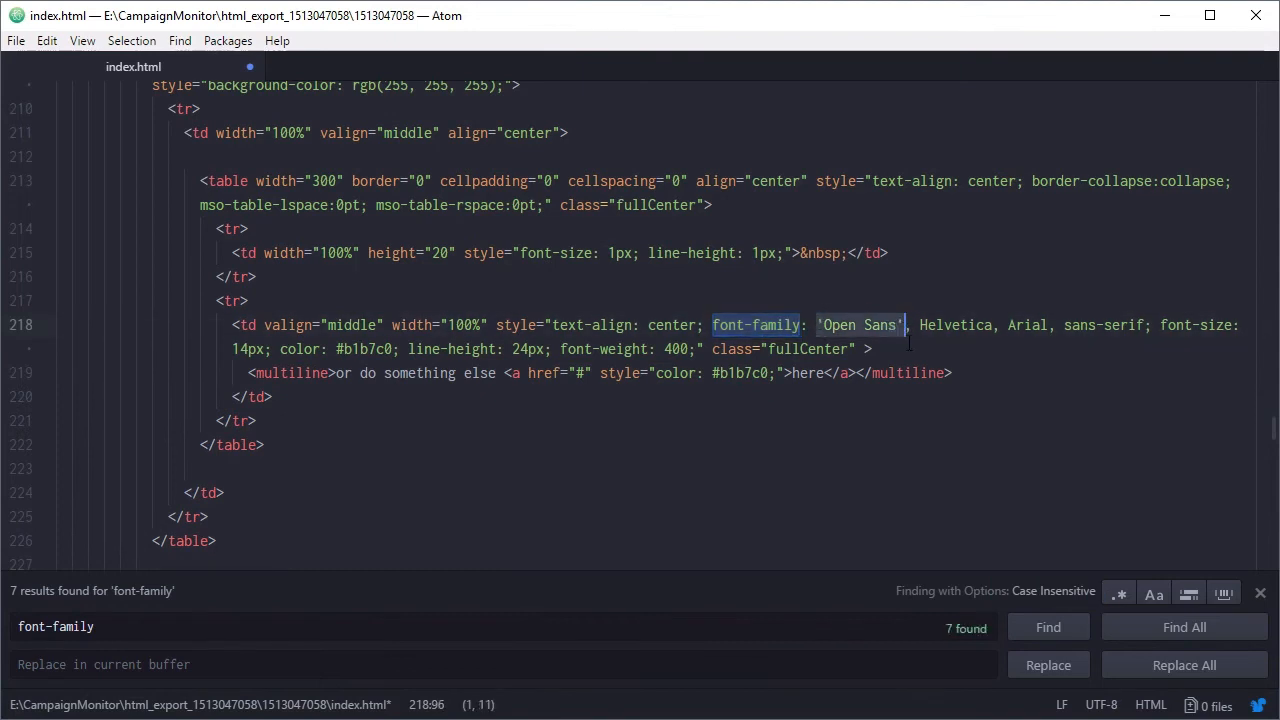
pyautogui.hotkey('ctrl', 'v')
pyautogui.click(1030, 628)
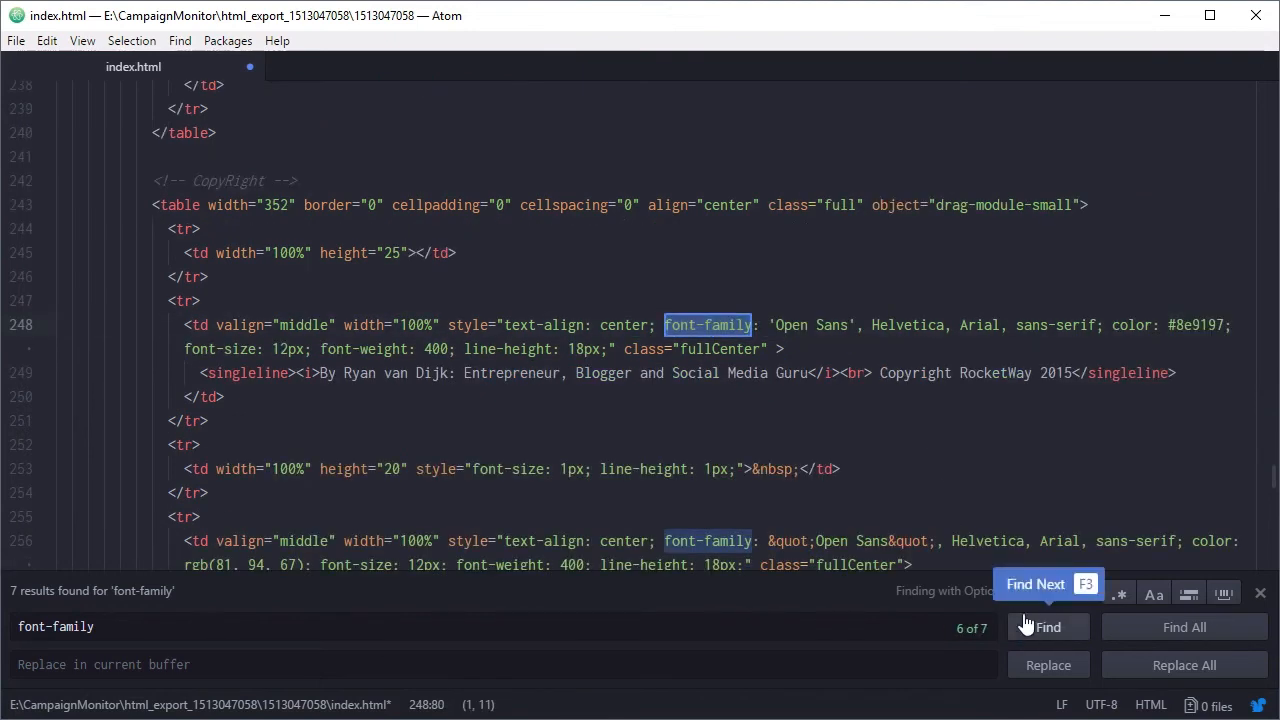
pyautogui.moveTo(768, 325); pyautogui.dragTo(852, 319)
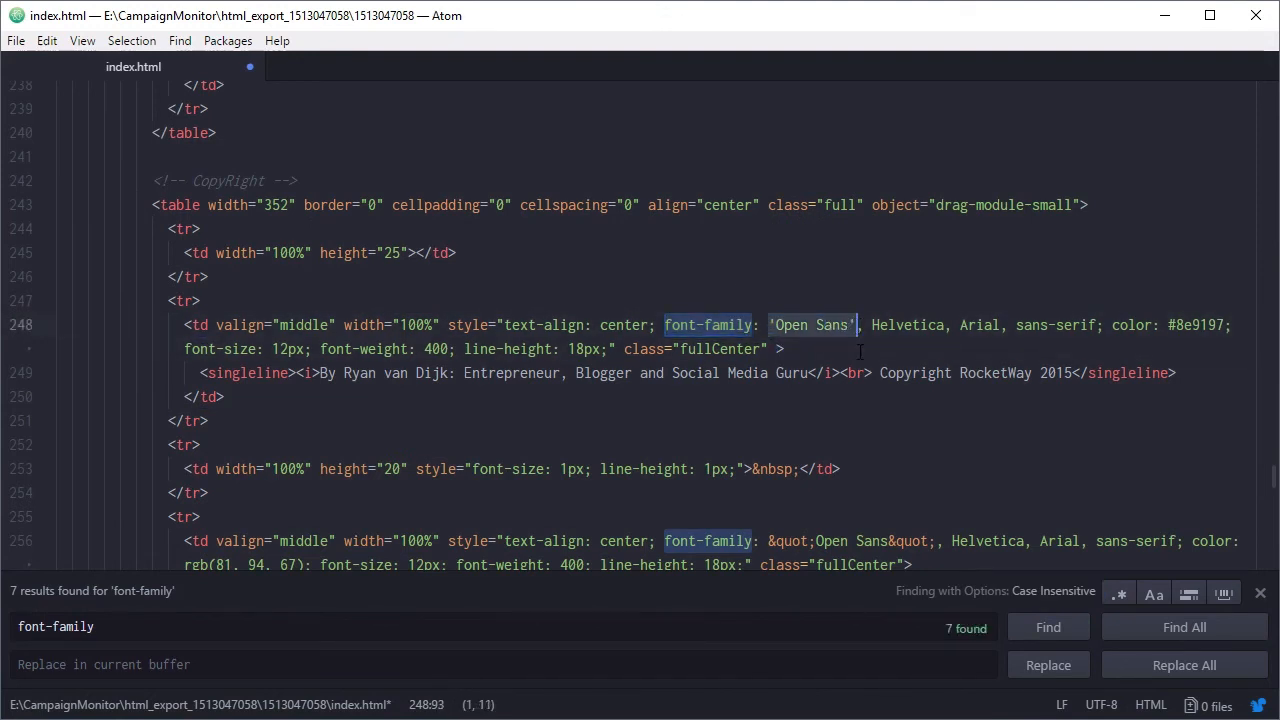
pyautogui.hotkey('ctrl', 'v')
pyautogui.moveTo(766, 541); pyautogui.dragTo(940, 541)
pyautogui.press('BackSpace')
pyautogui.hotkey('ctrl', 'v')
# Cycle through all seven font-family matches to verify each now uses Montserrat.
pyautogui.click(1042, 636)
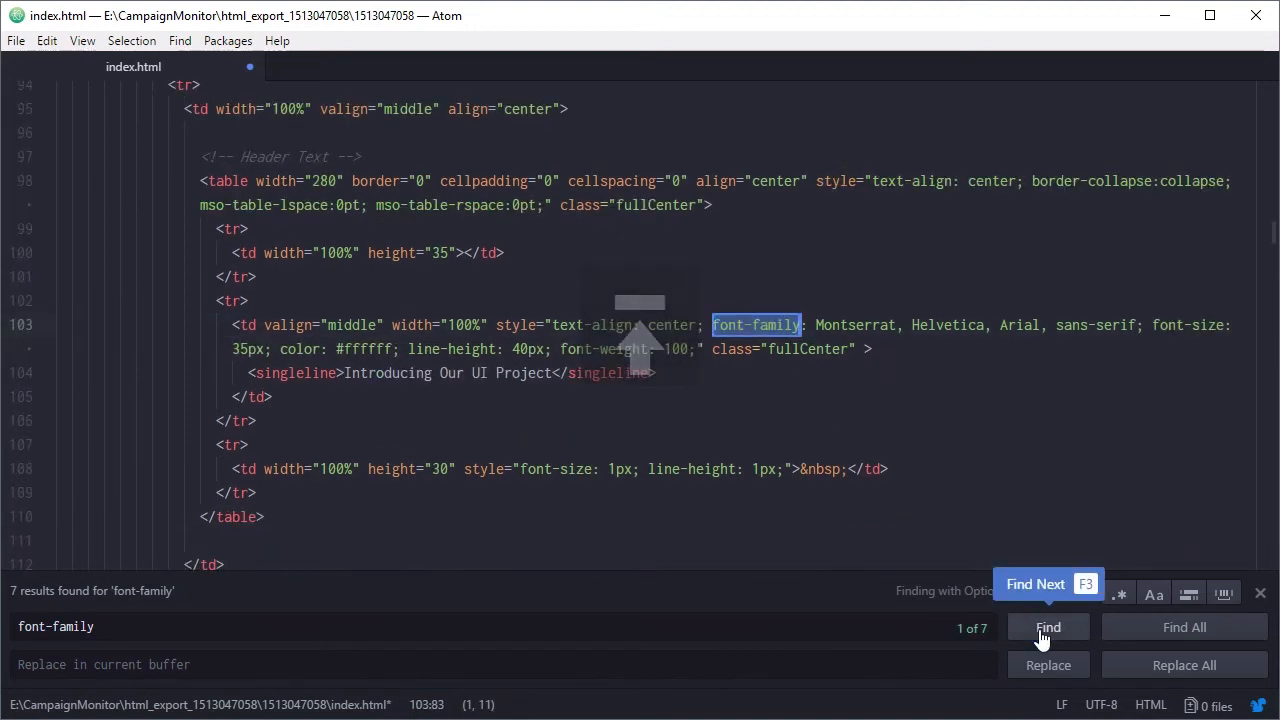
pyautogui.click(1042, 636)
pyautogui.click(1042, 636)
pyautogui.click(1042, 636)
pyautogui.click(1042, 636)
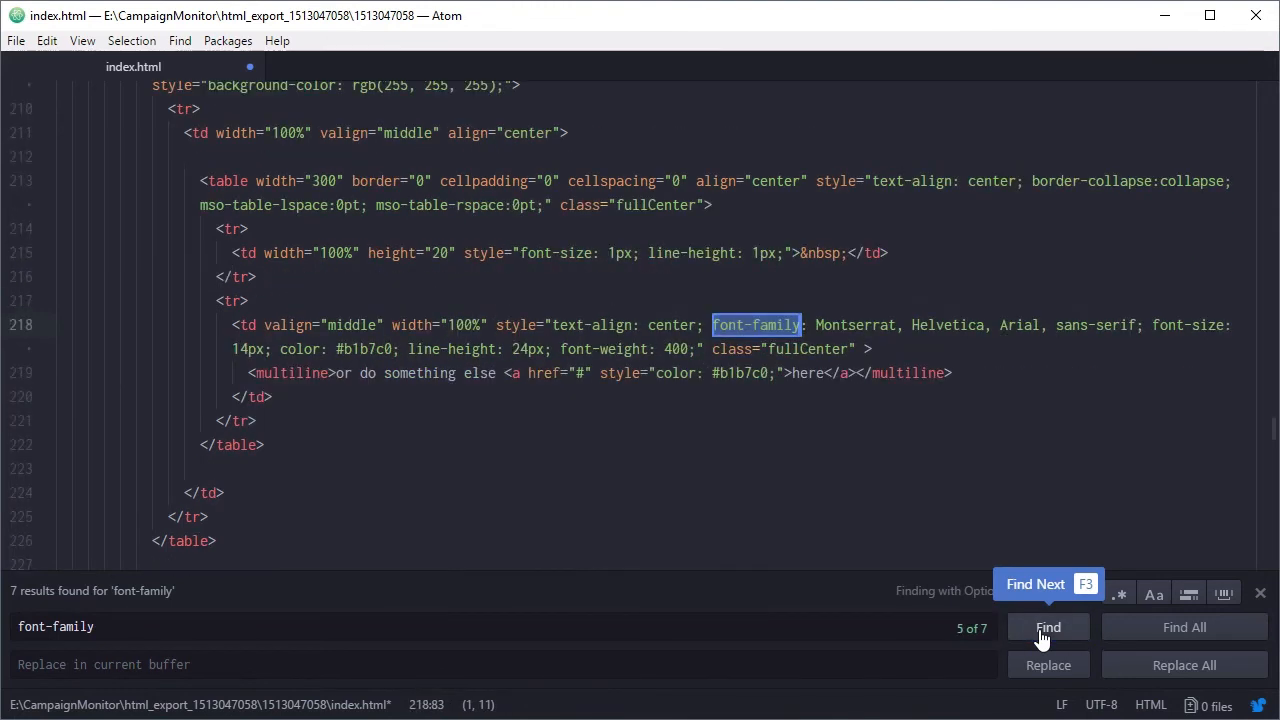
pyautogui.click(1042, 636)
pyautogui.click(527, 428)
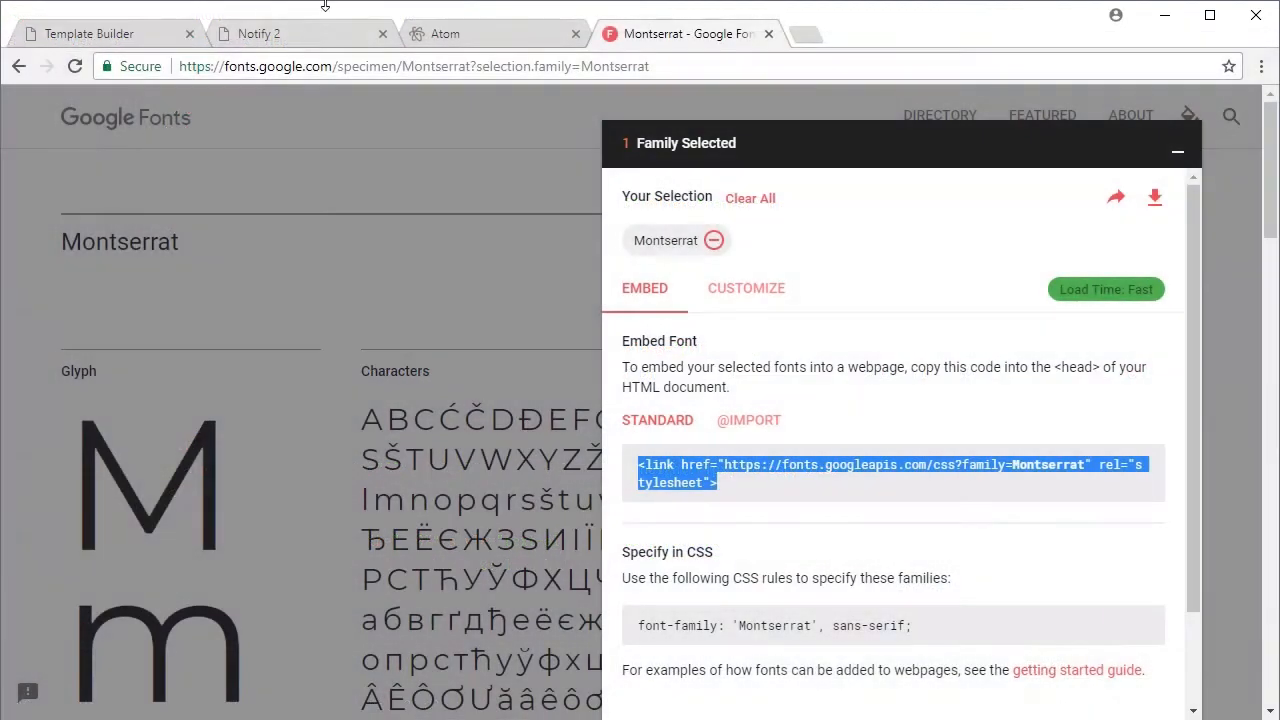
# Reload the exported Notify 2 email and scroll through it to confirm the Montserrat font.
pyautogui.click(274, 44)
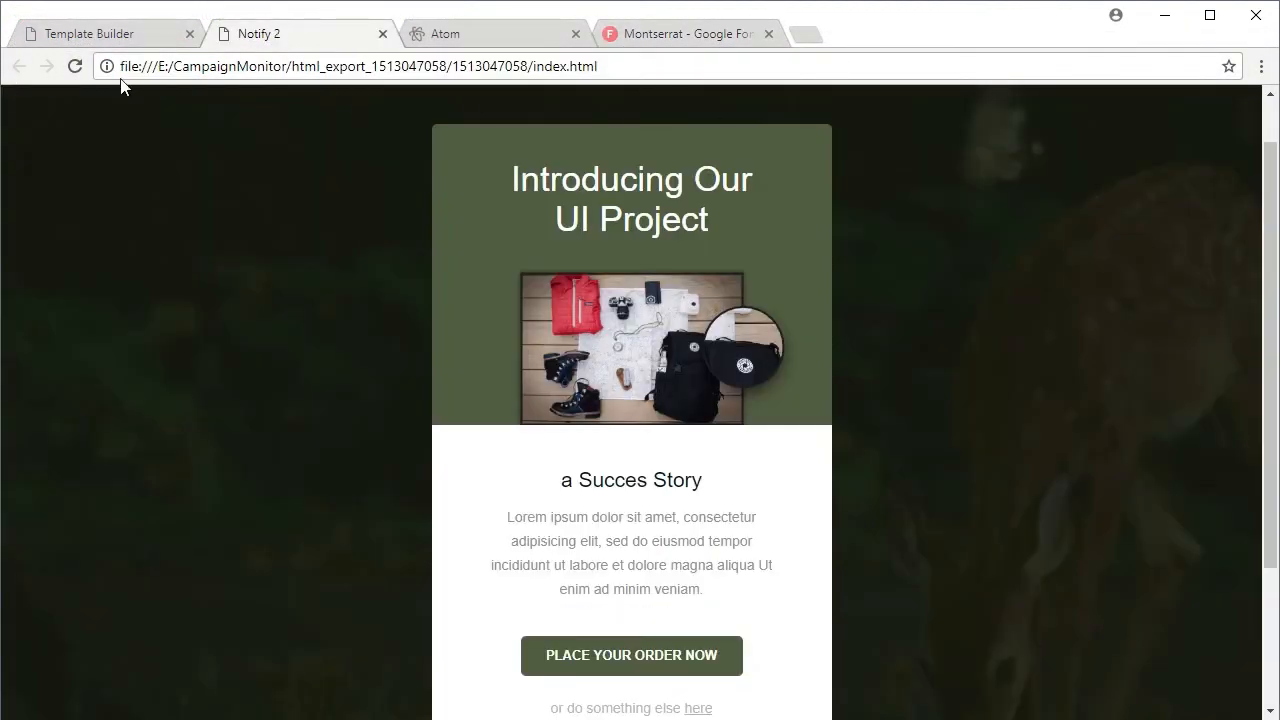
pyautogui.click(74, 66)
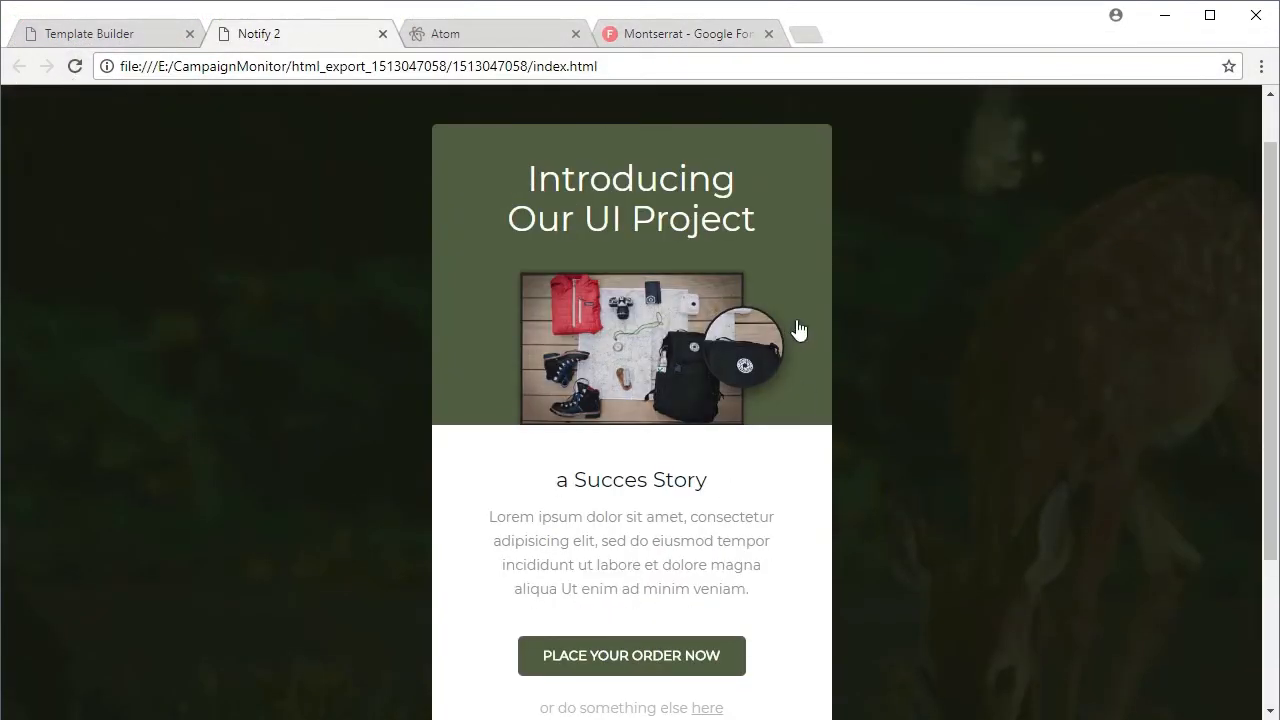
pyautogui.scroll(-1, 955, 560)
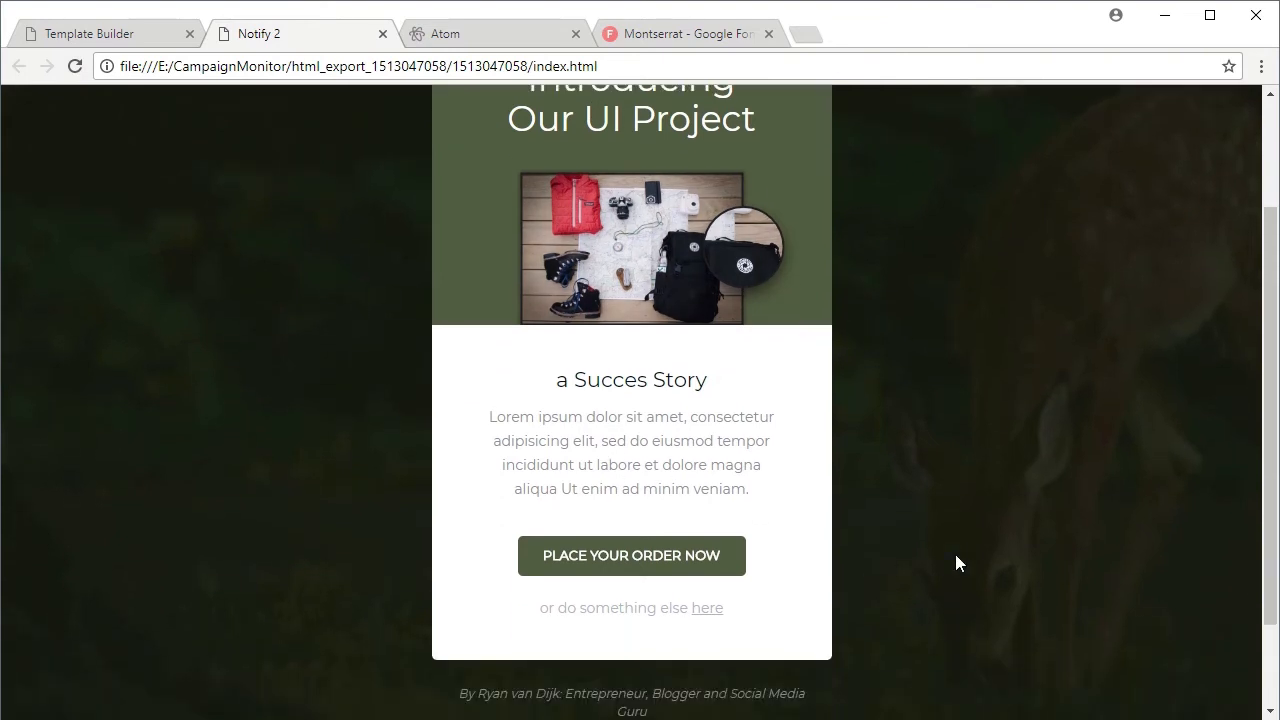
pyautogui.scroll(-1, 955, 554)
pyautogui.scroll(2, 969, 466)
pyautogui.scroll(-1, 969, 466)
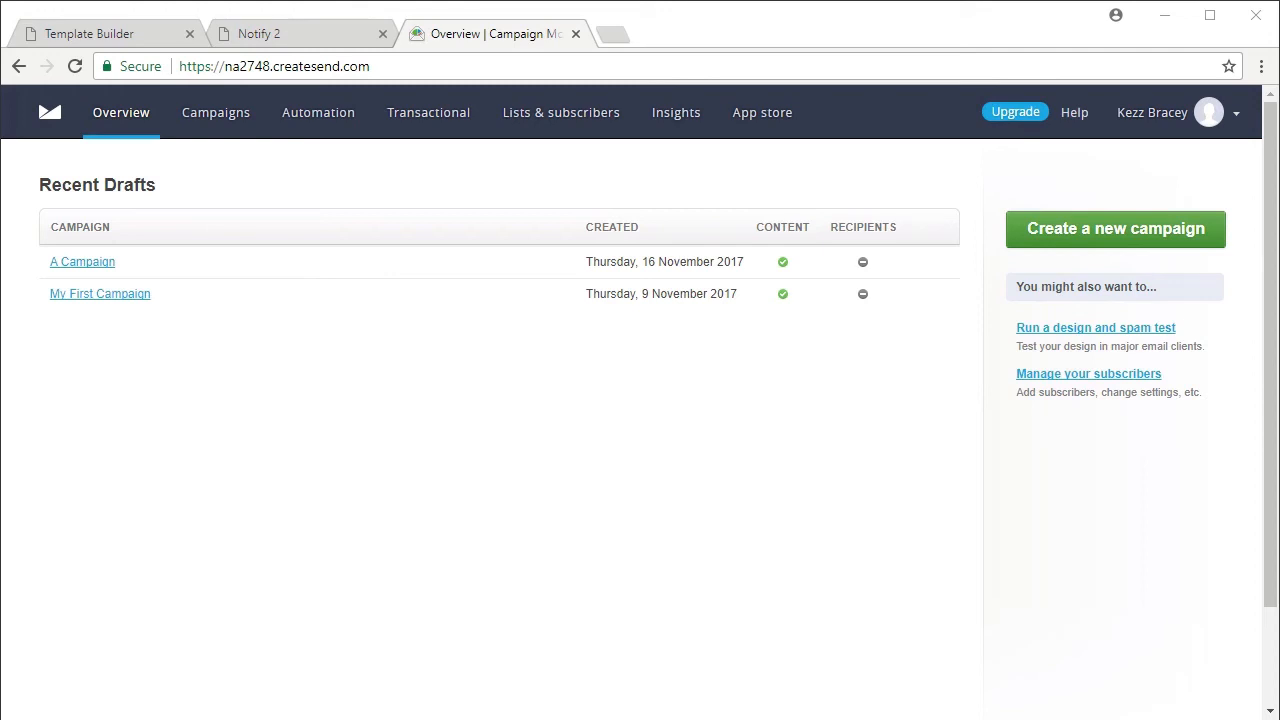
pyautogui.click(1238, 118)
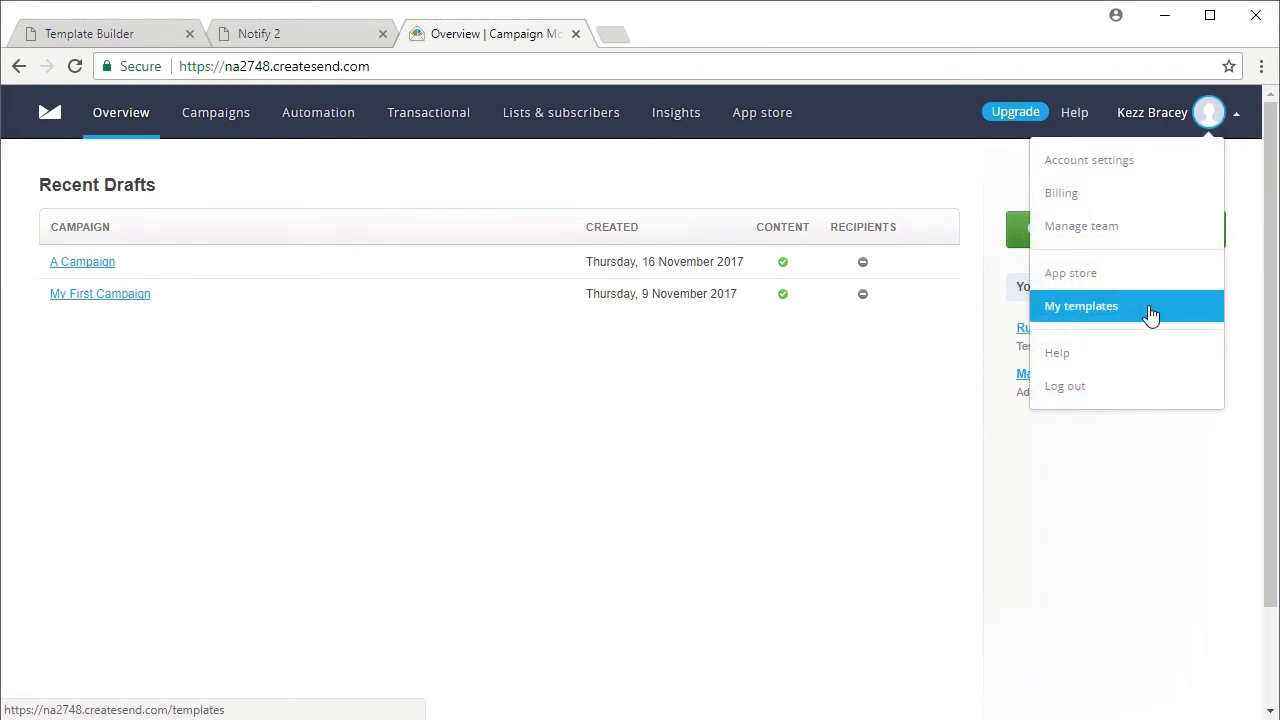
pyautogui.click(1143, 315)
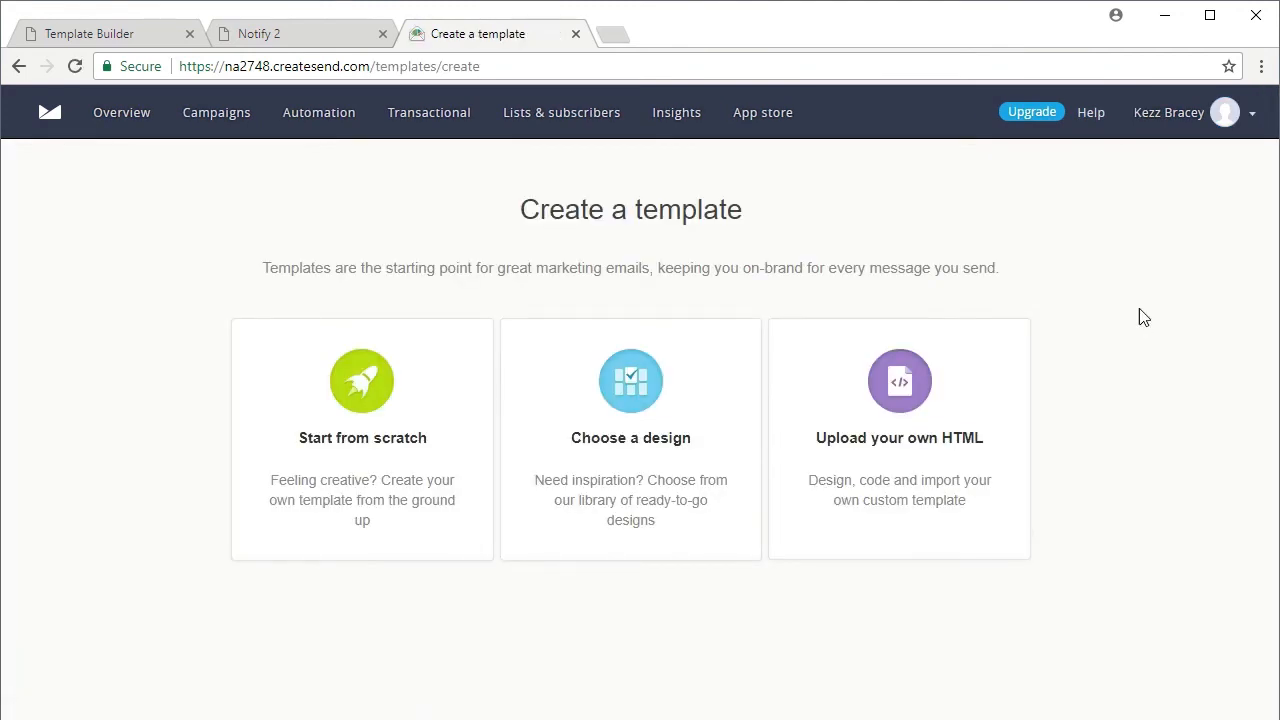
pyautogui.click(900, 415)
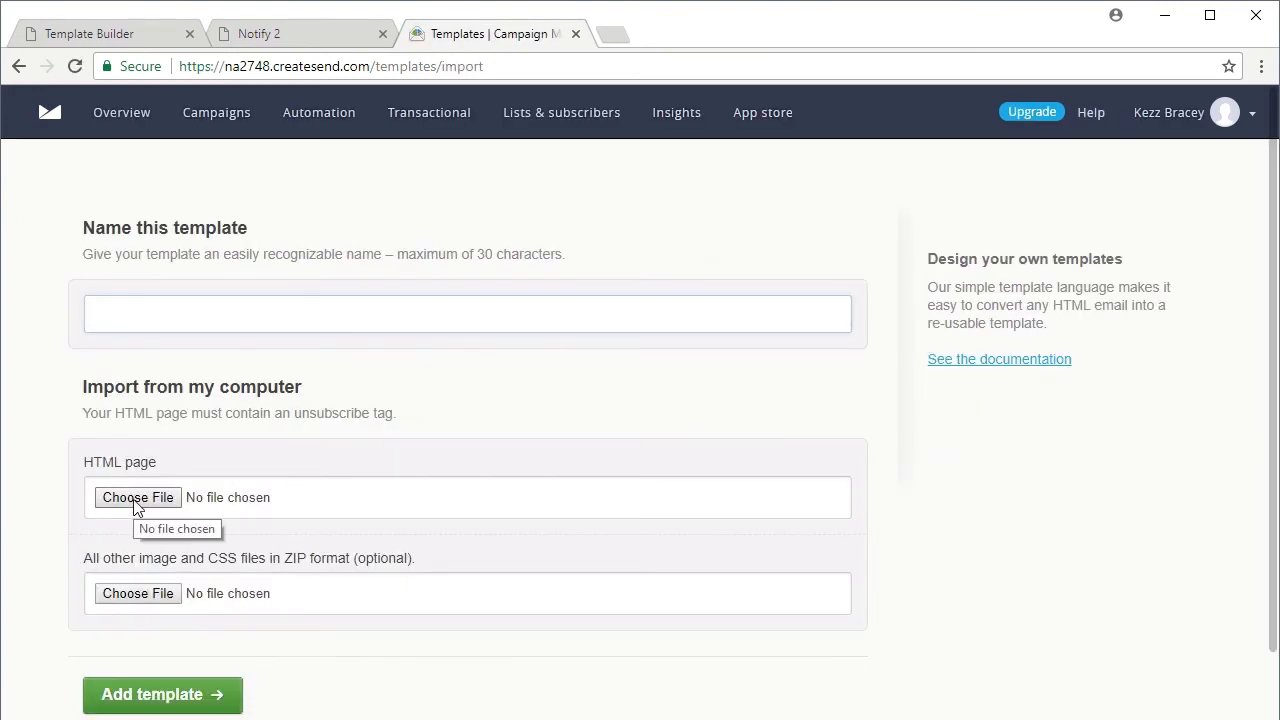
pyautogui.click(136, 499)
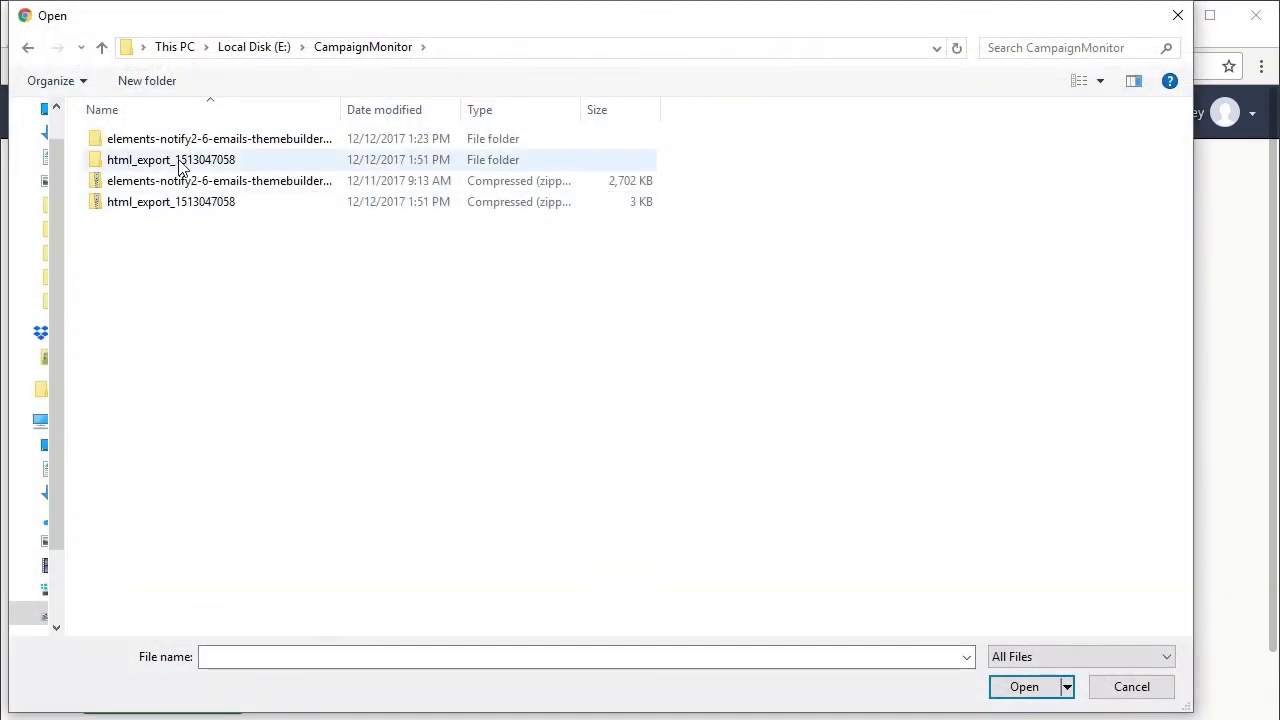
pyautogui.doubleClick(178, 166)
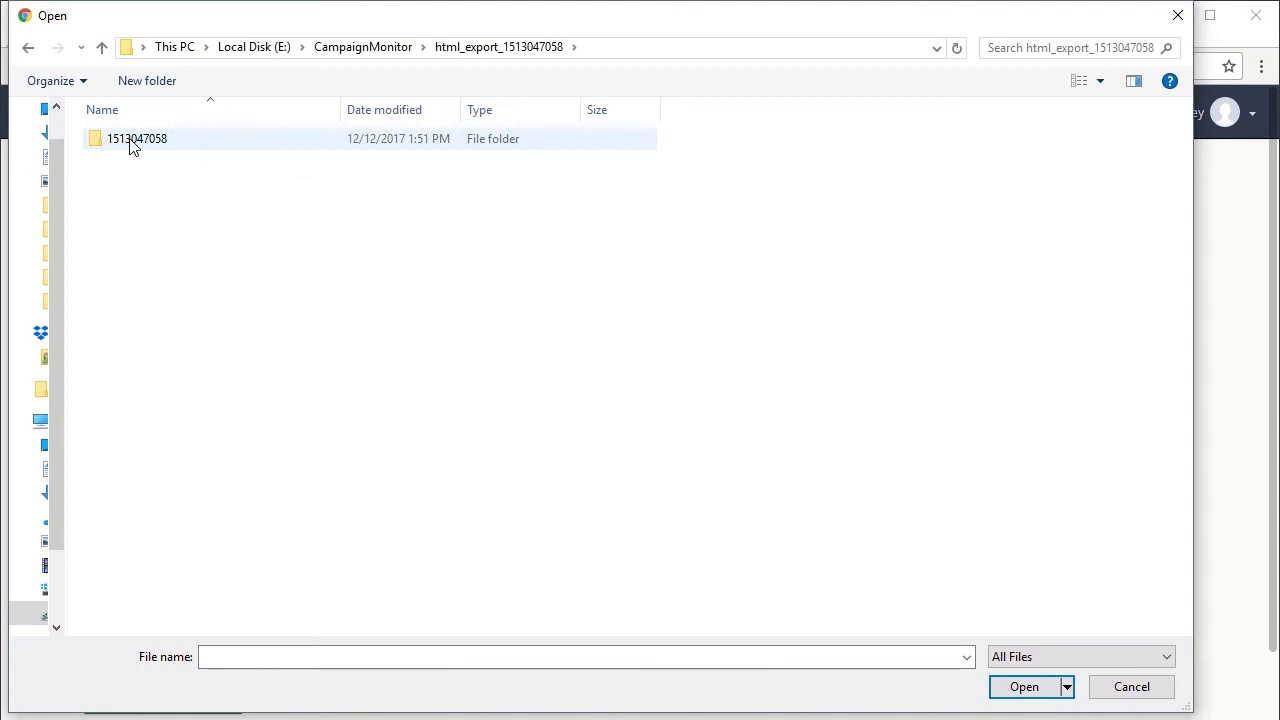
pyautogui.doubleClick(133, 146)
pyautogui.click(123, 143)
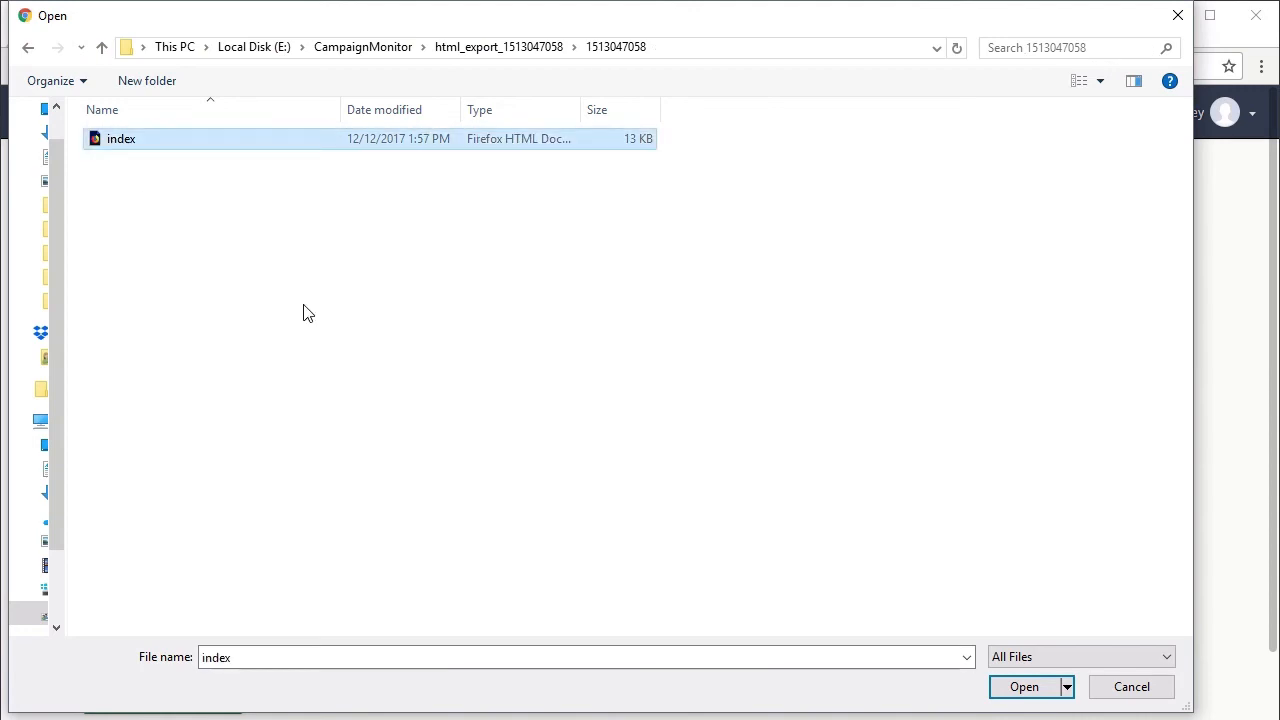
pyautogui.click(1018, 690)
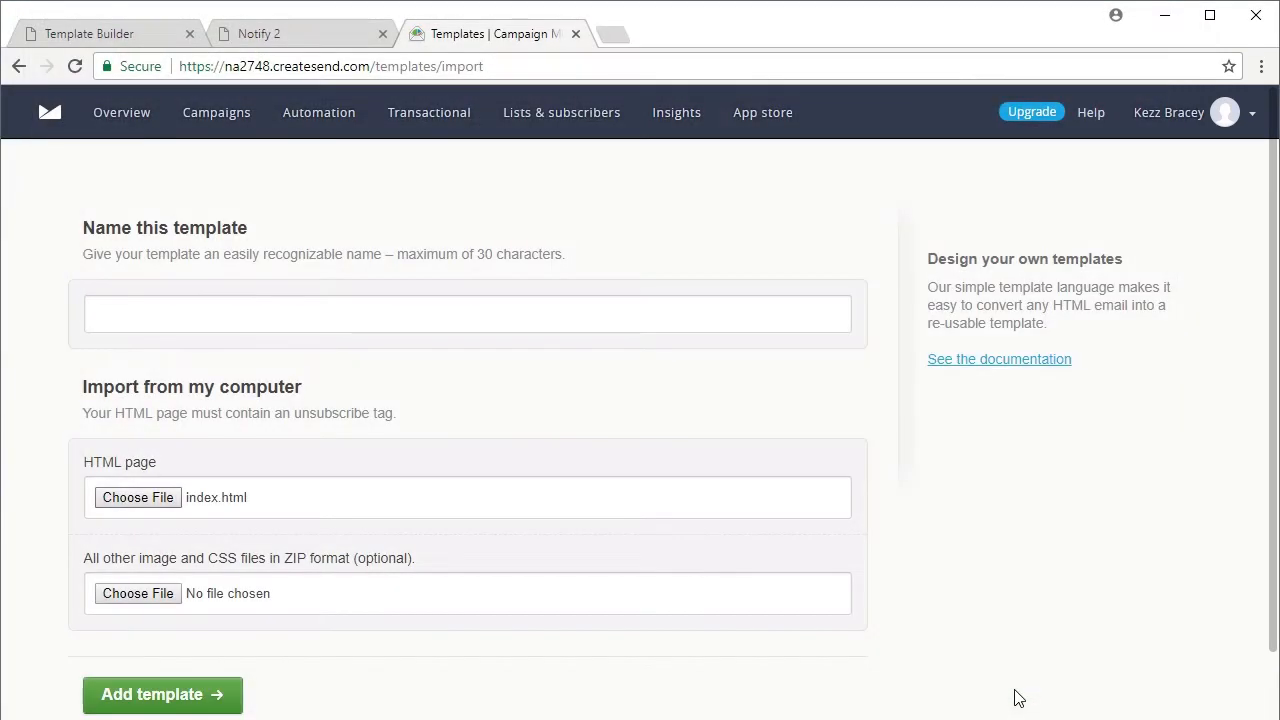
# Name the template MyCustomTemplate and add it to the account.
pyautogui.click(174, 323)
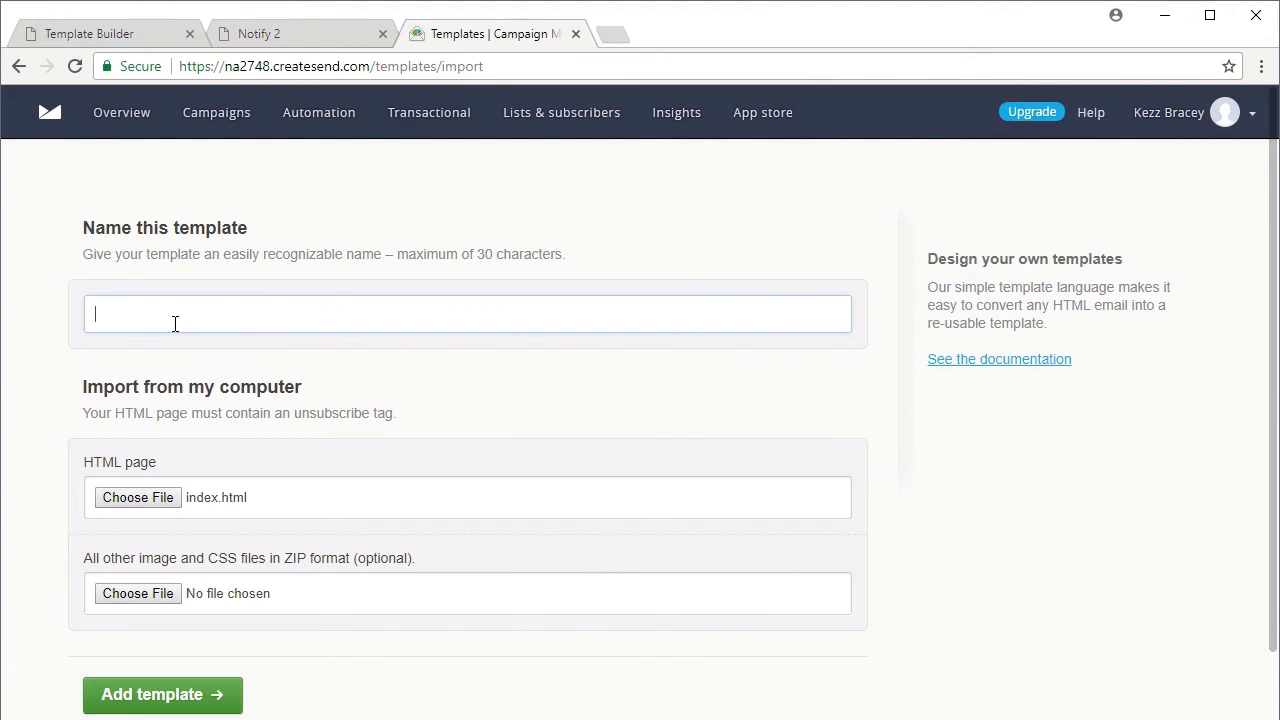
pyautogui.write('MyCustomTemplate')
pyautogui.click(166, 694)
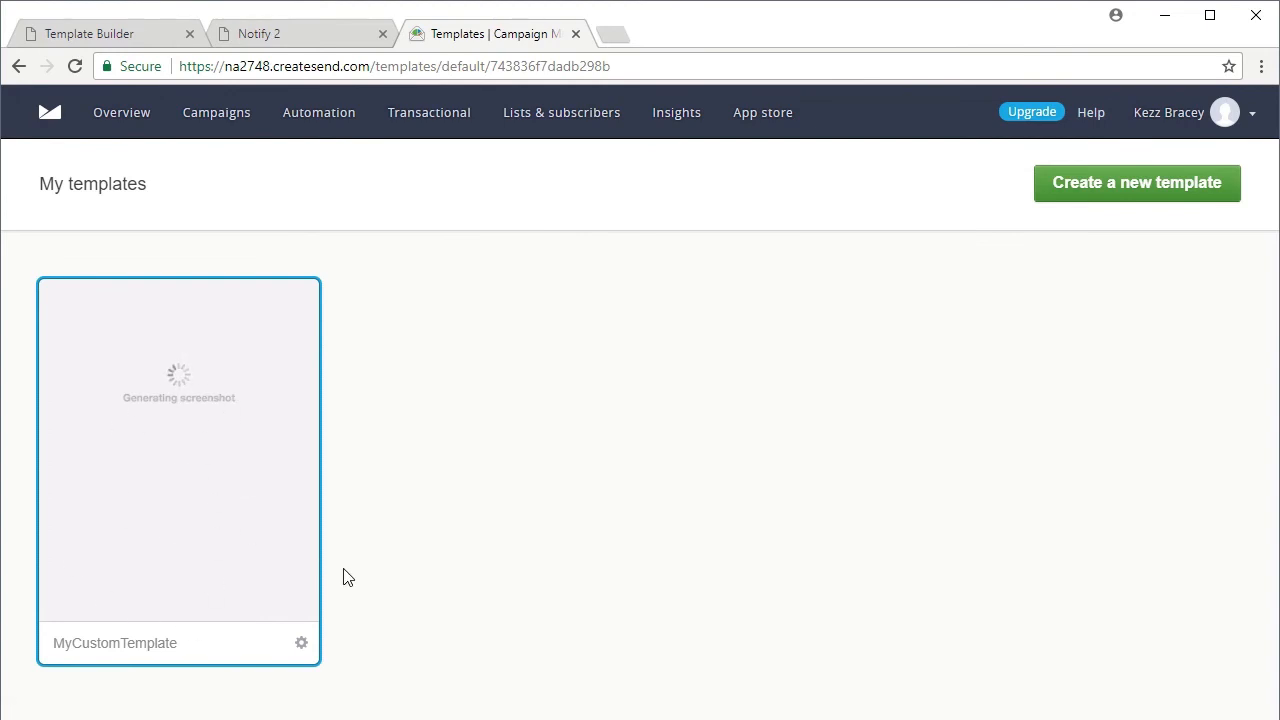
# Start a new campaign from MyCustomTemplate in the templates list.
pyautogui.middleClick(237, 116)
pyautogui.click(657, 38)
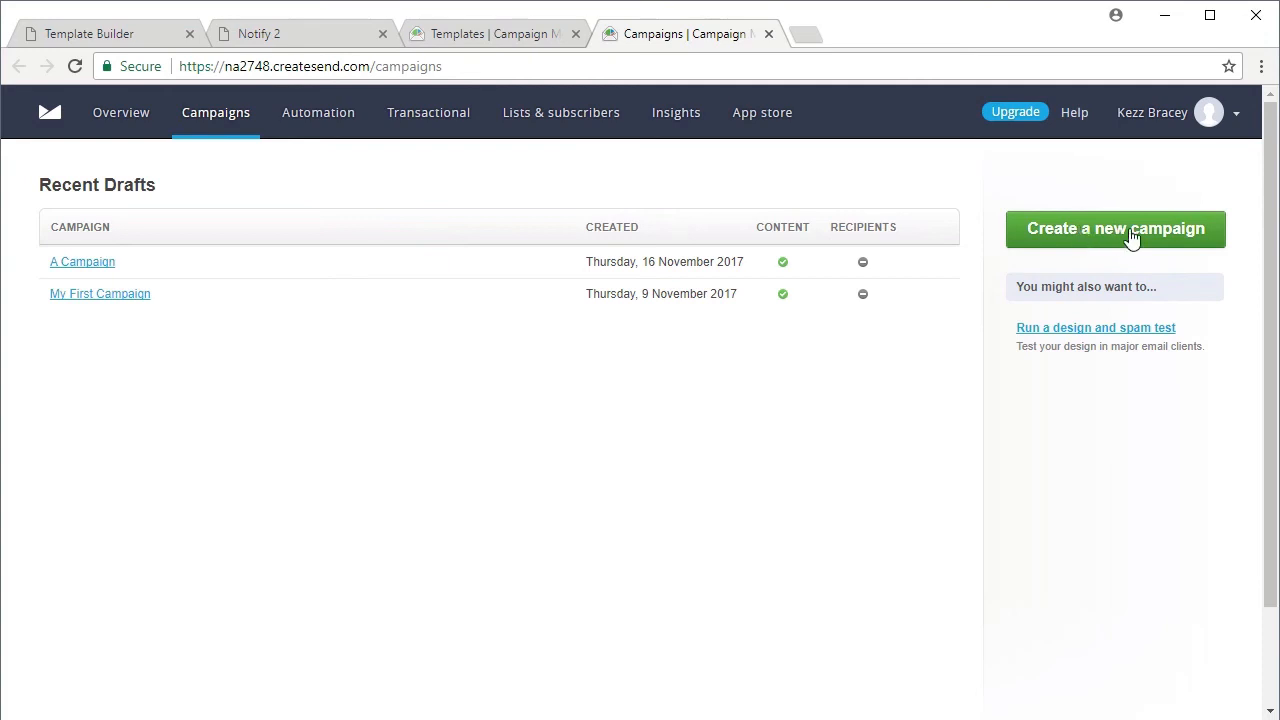
pyautogui.click(494, 40)
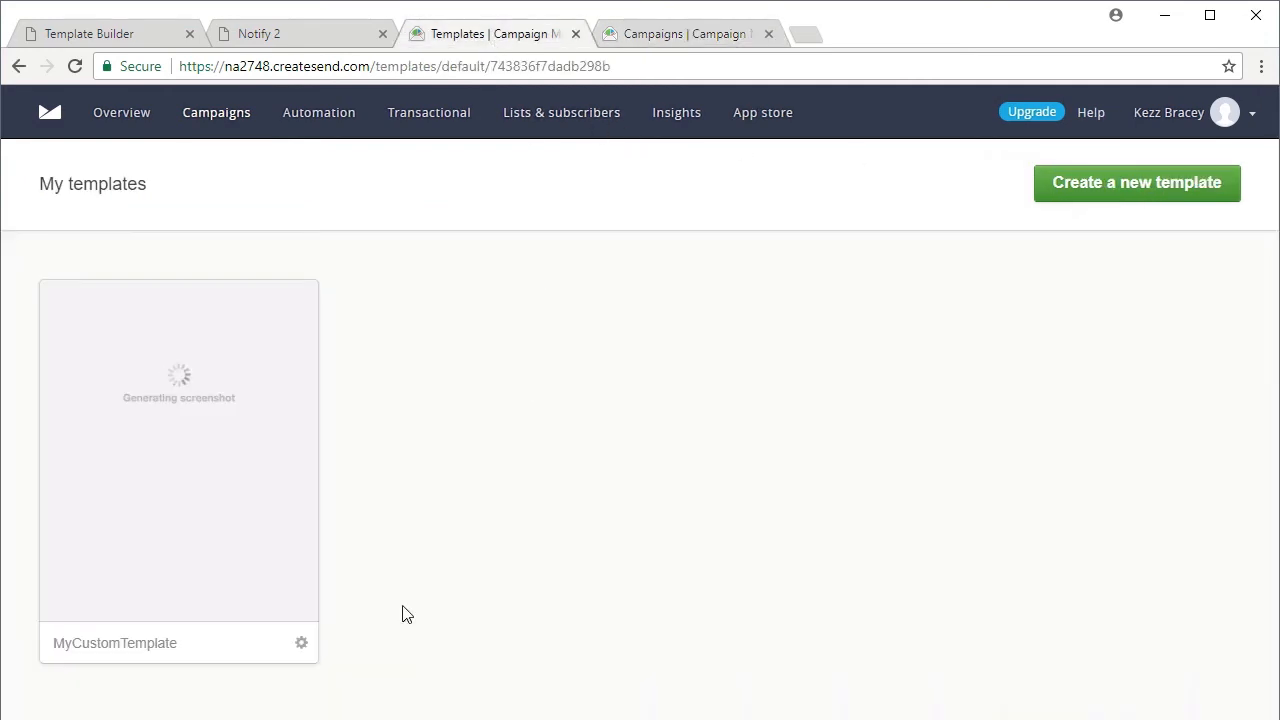
pyautogui.click(301, 645)
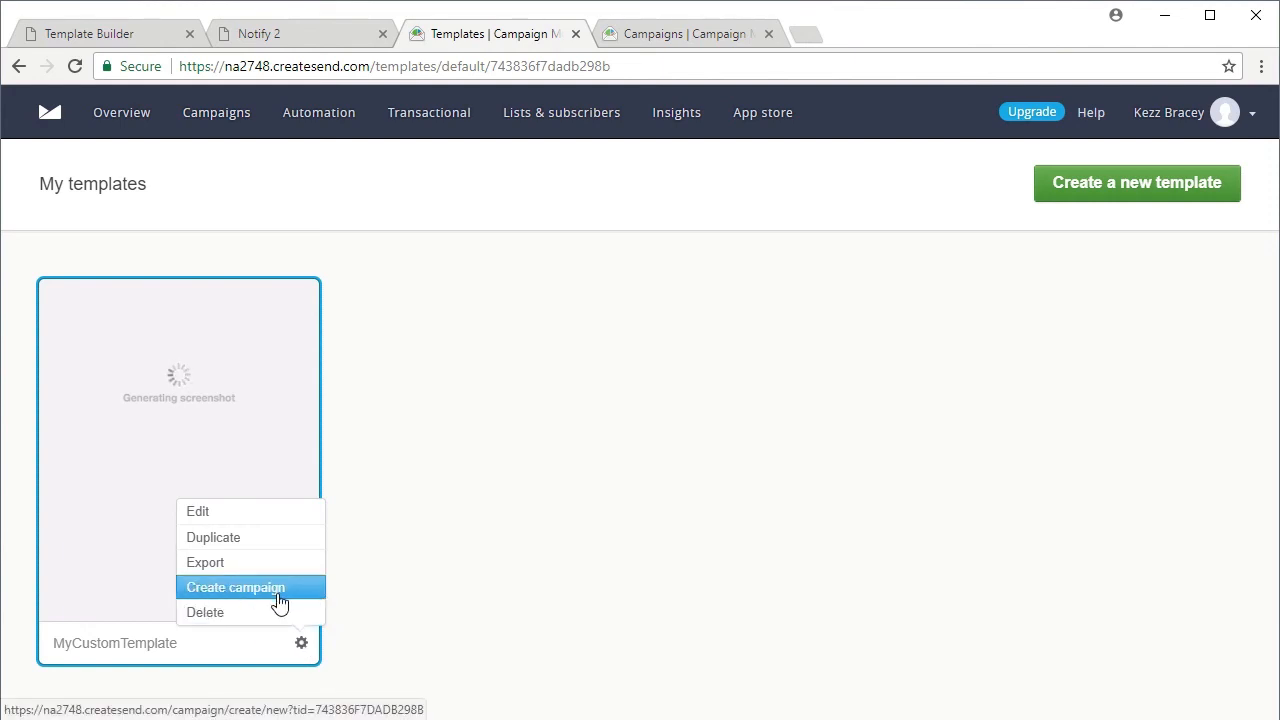
pyautogui.click(280, 600)
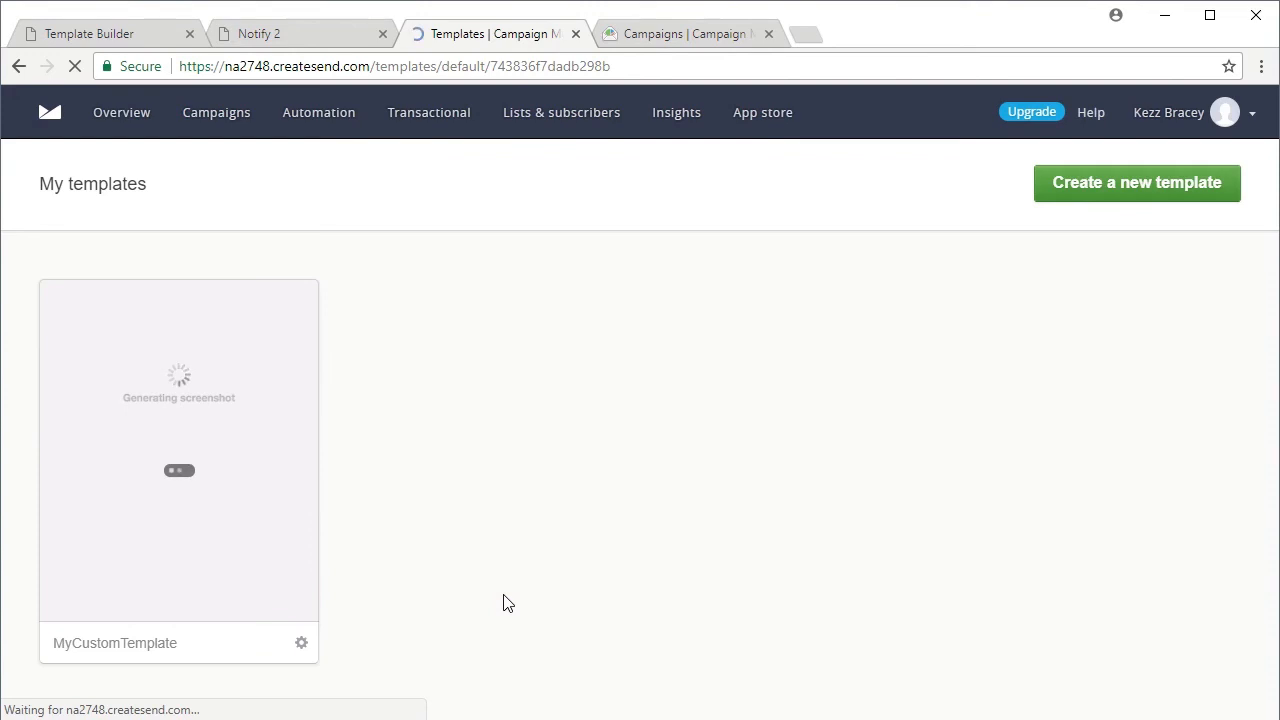
# Name the campaign NewCampaign, fill in the sender's email address, and continue to content.
pyautogui.write('NewCampaign')
pyautogui.press('Tab')
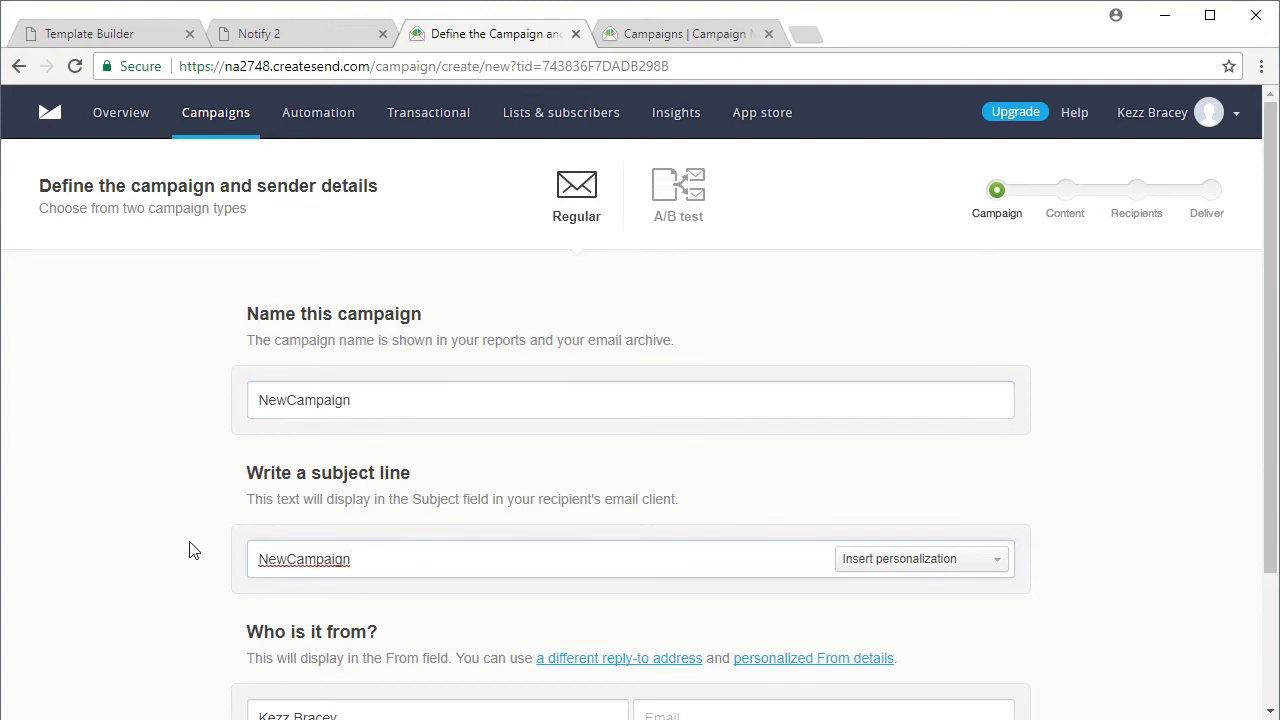
pyautogui.scroll(-3, 193, 550)
pyautogui.click(705, 548)
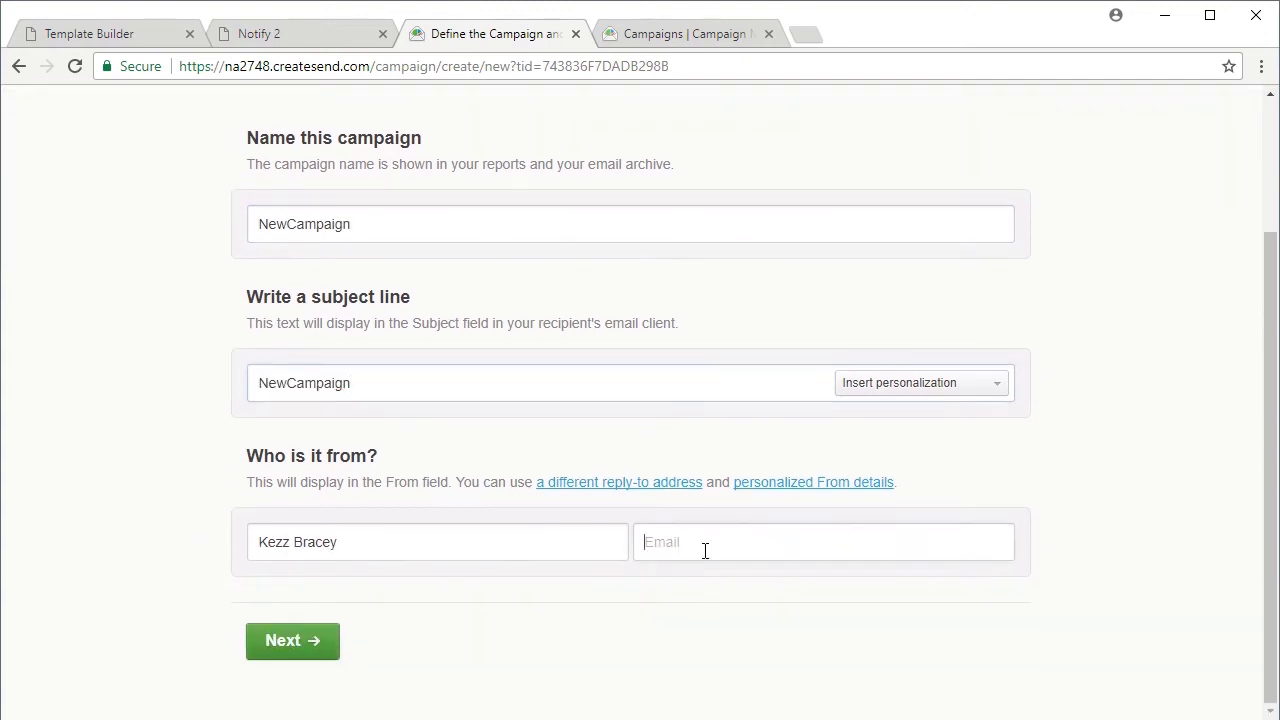
pyautogui.write('not')
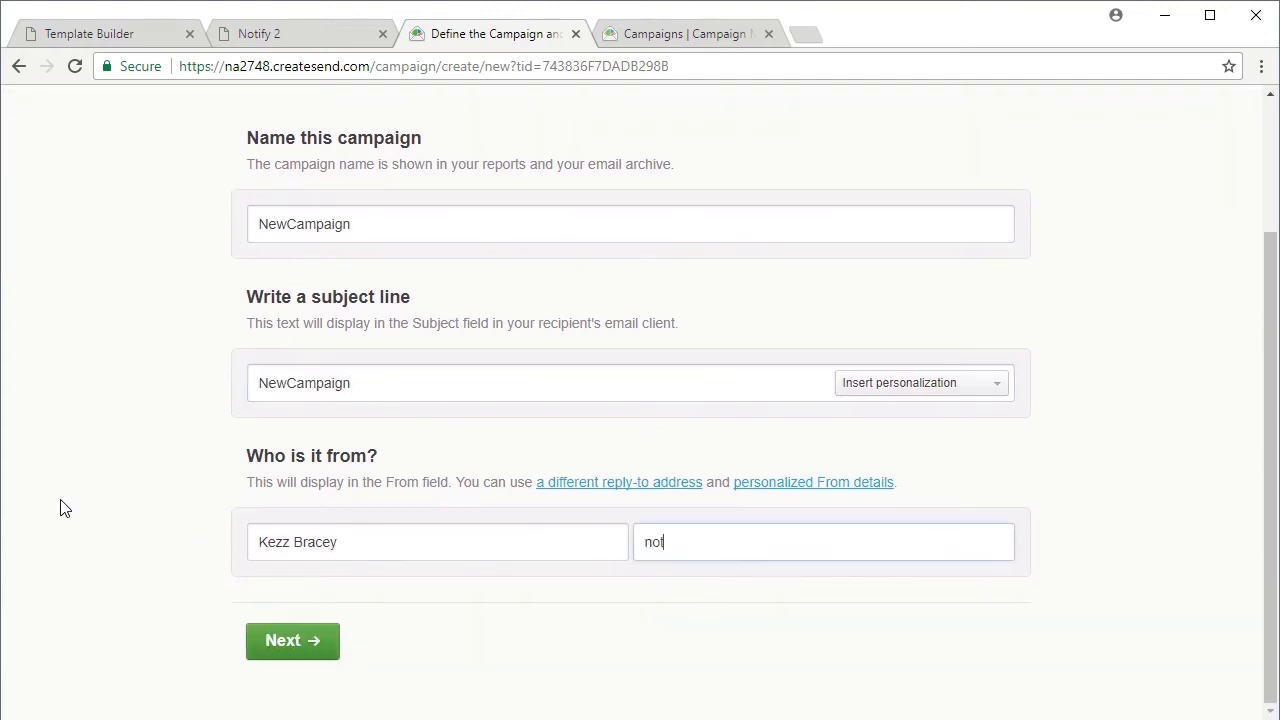
pyautogui.write('a@realemail.com')
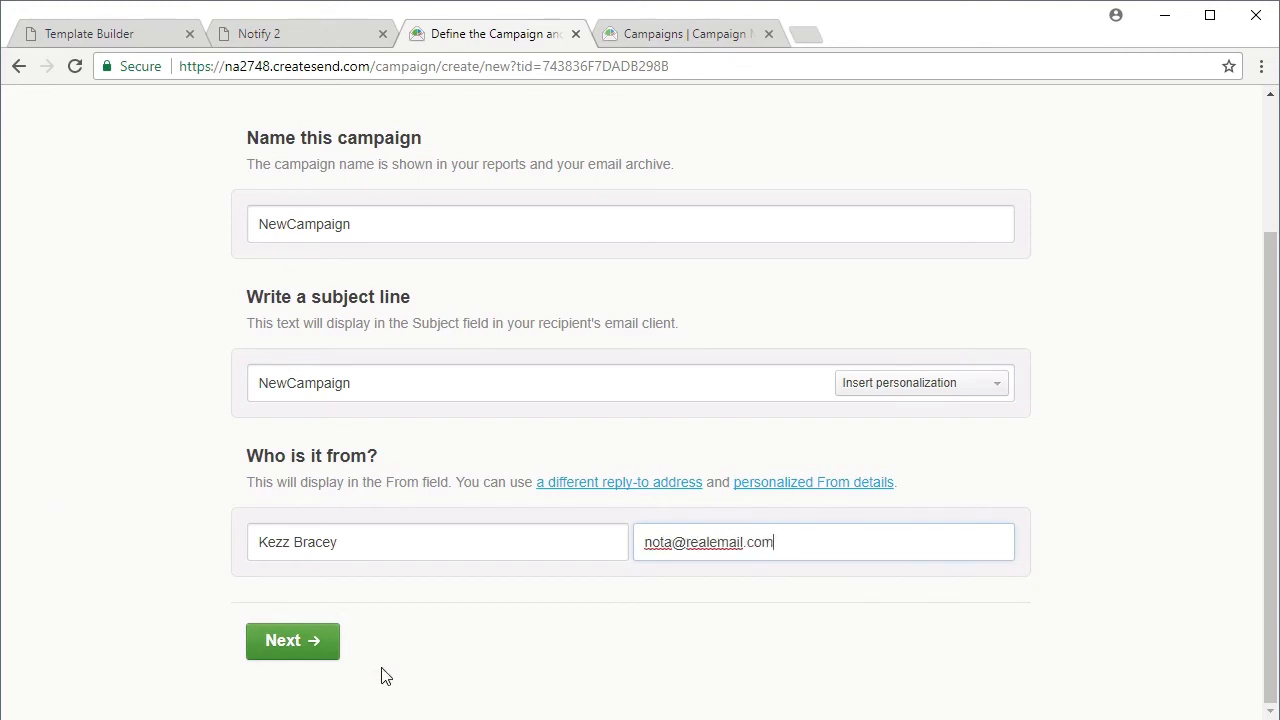
pyautogui.click(280, 640)
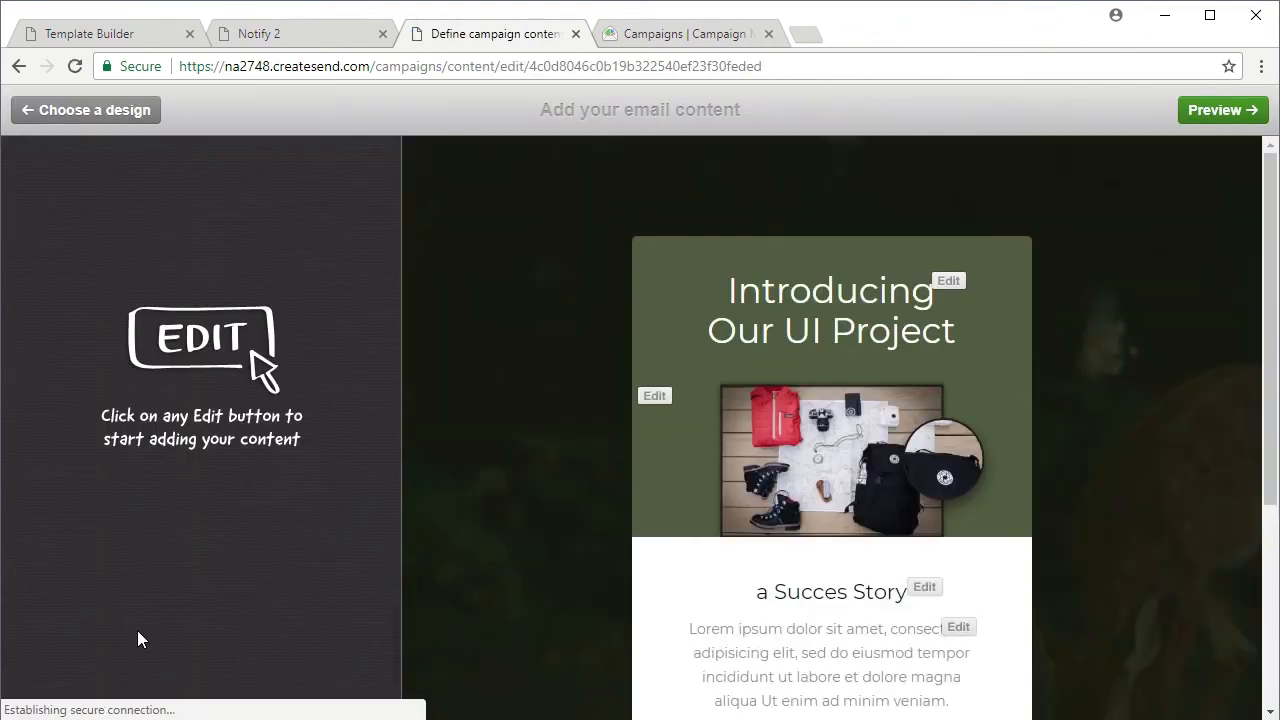
# Change the header title from 'UI Project' to 'Introducing Our Camp Kit' and save.
pyautogui.scroll(-2, 1180, 368)
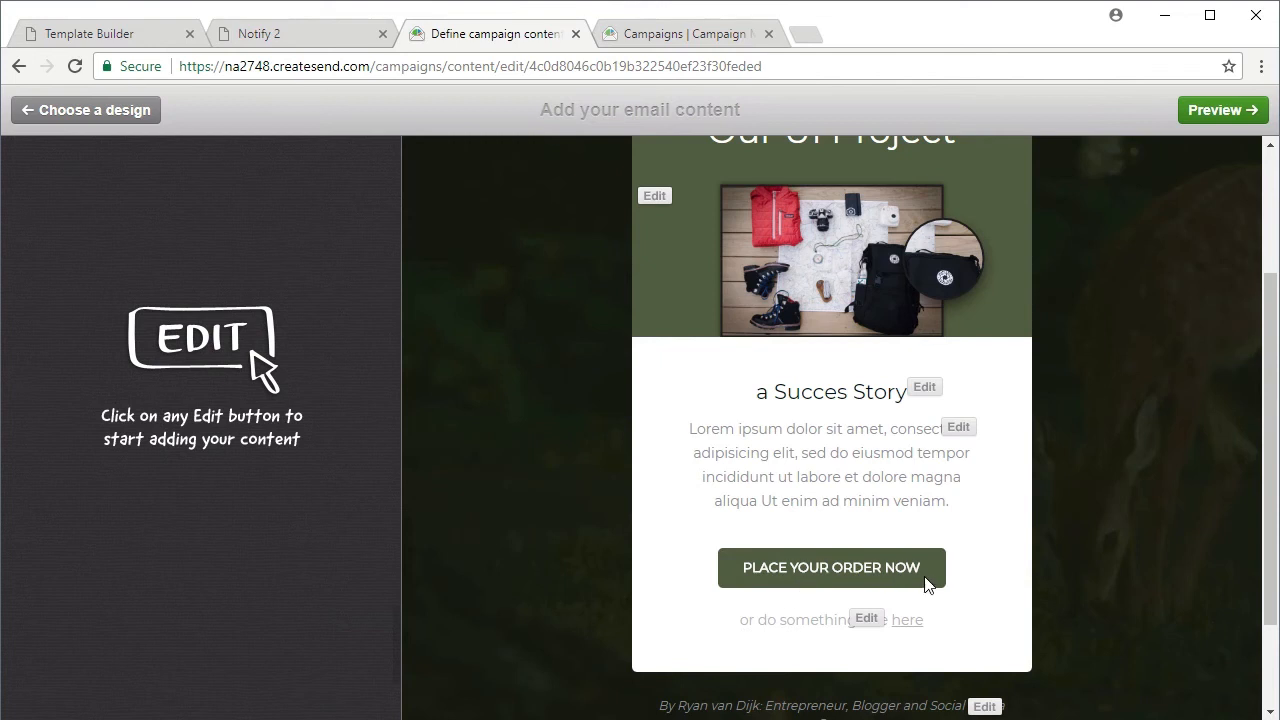
pyautogui.scroll(-1, 1007, 604)
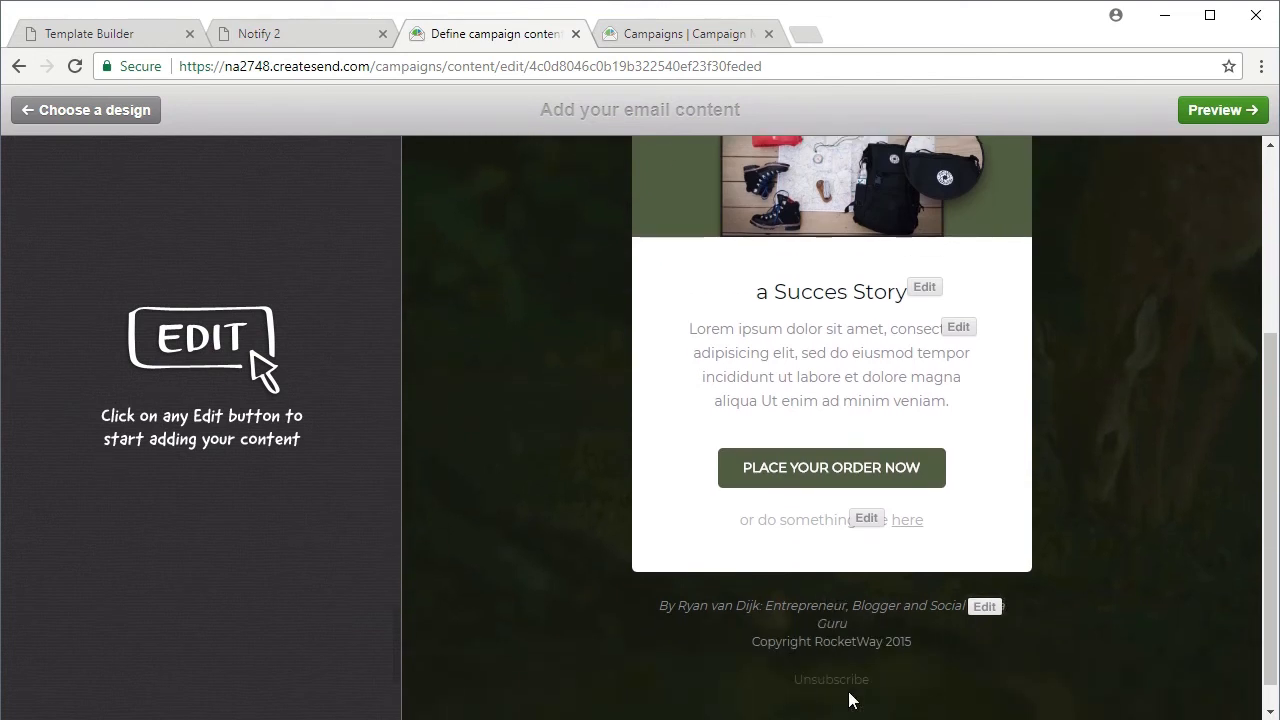
pyautogui.scroll(3, 1000, 659)
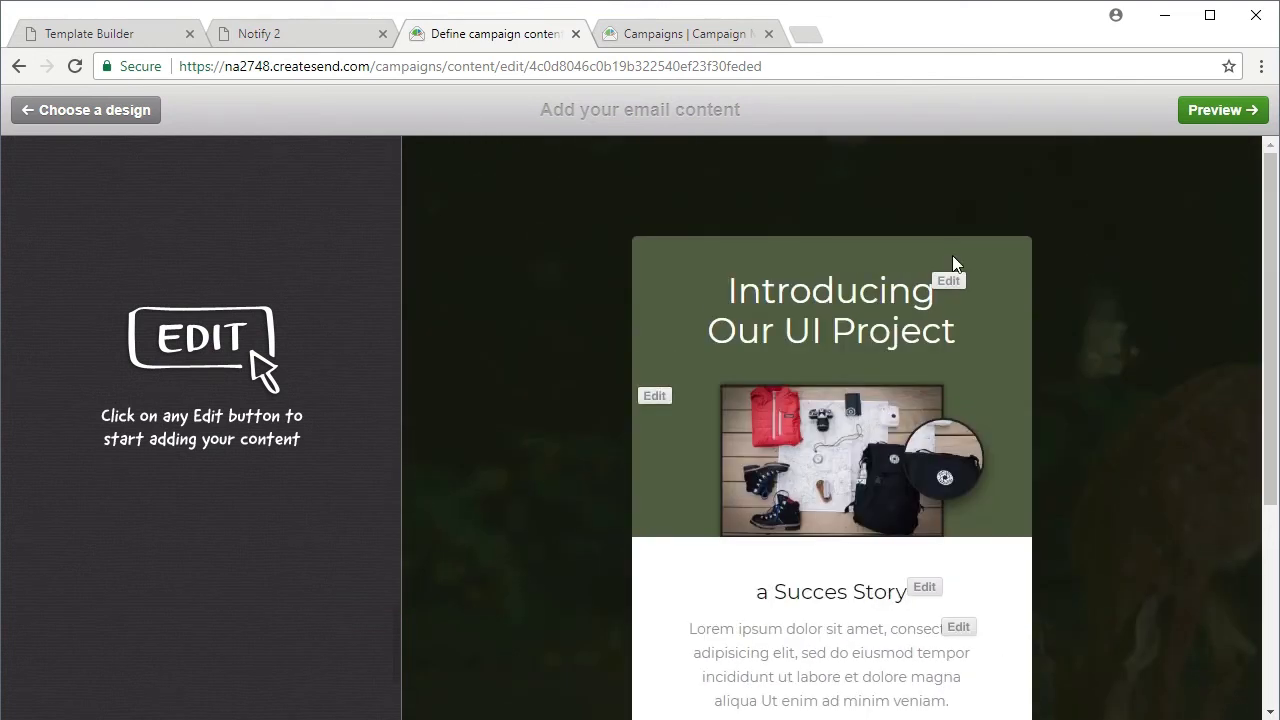
pyautogui.click(948, 283)
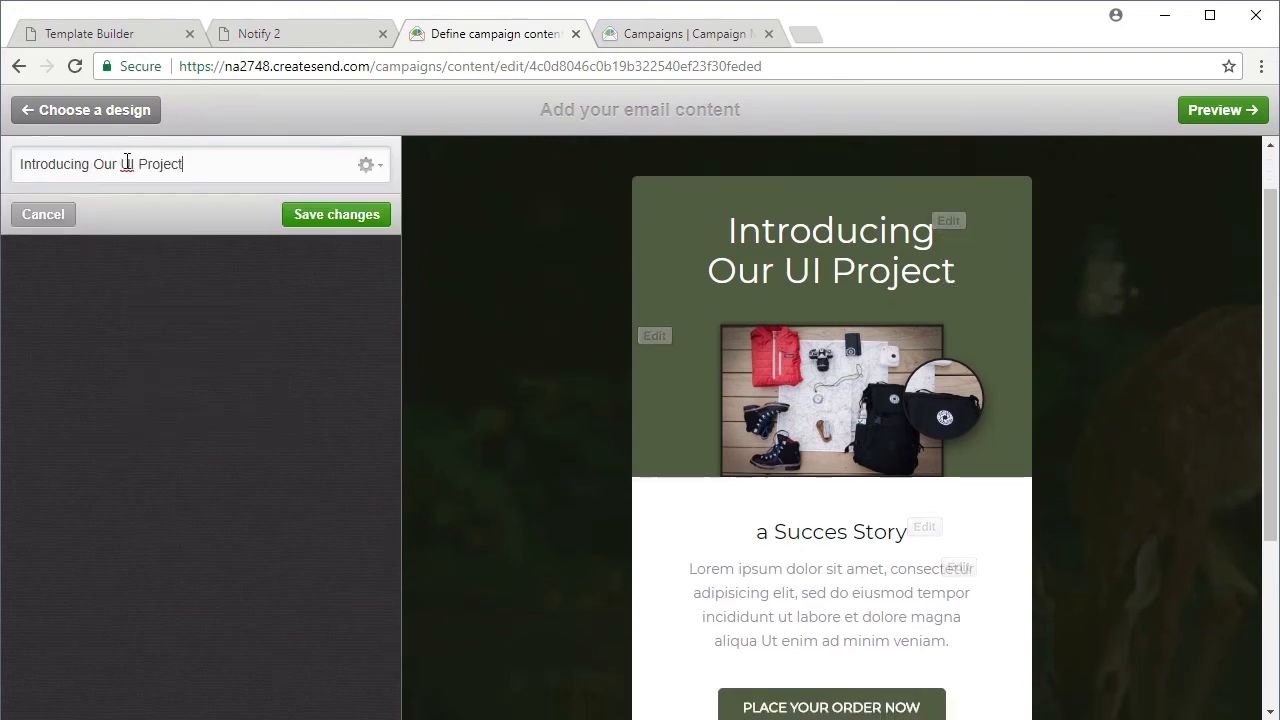
pyautogui.moveTo(121, 164); pyautogui.dragTo(208, 170)
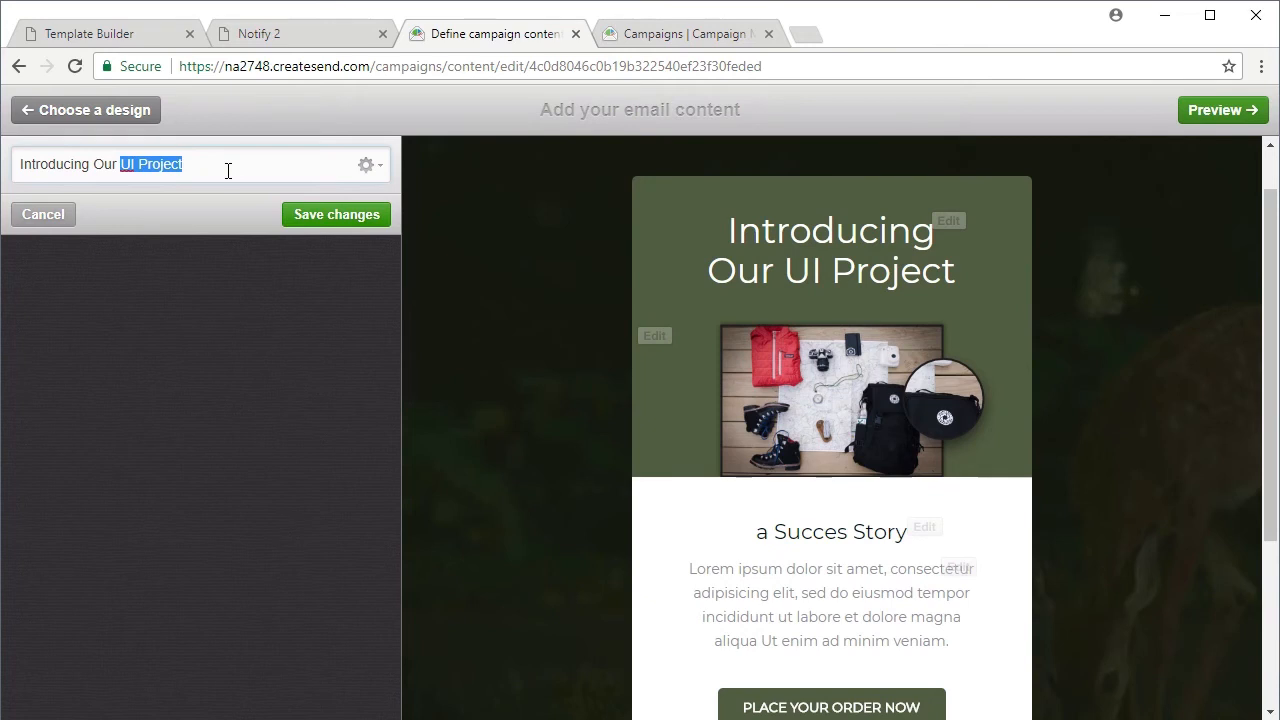
pyautogui.write('Camp Kit')
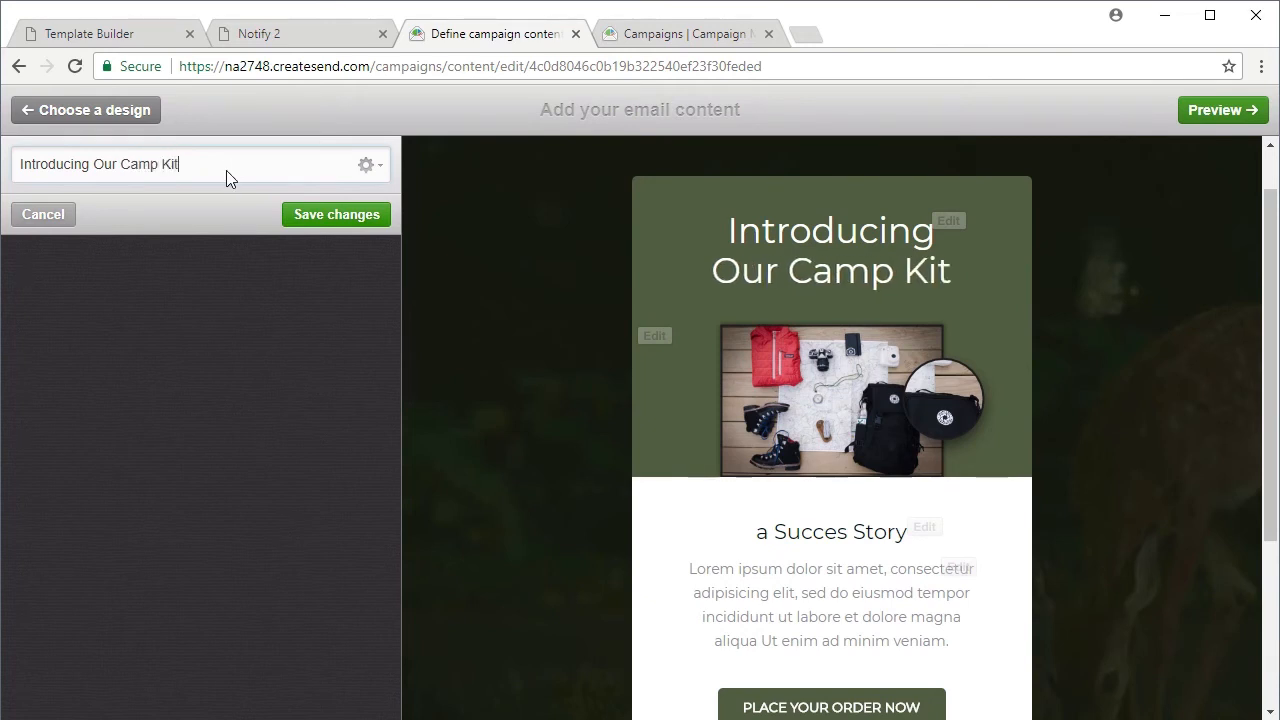
pyautogui.click(337, 215)
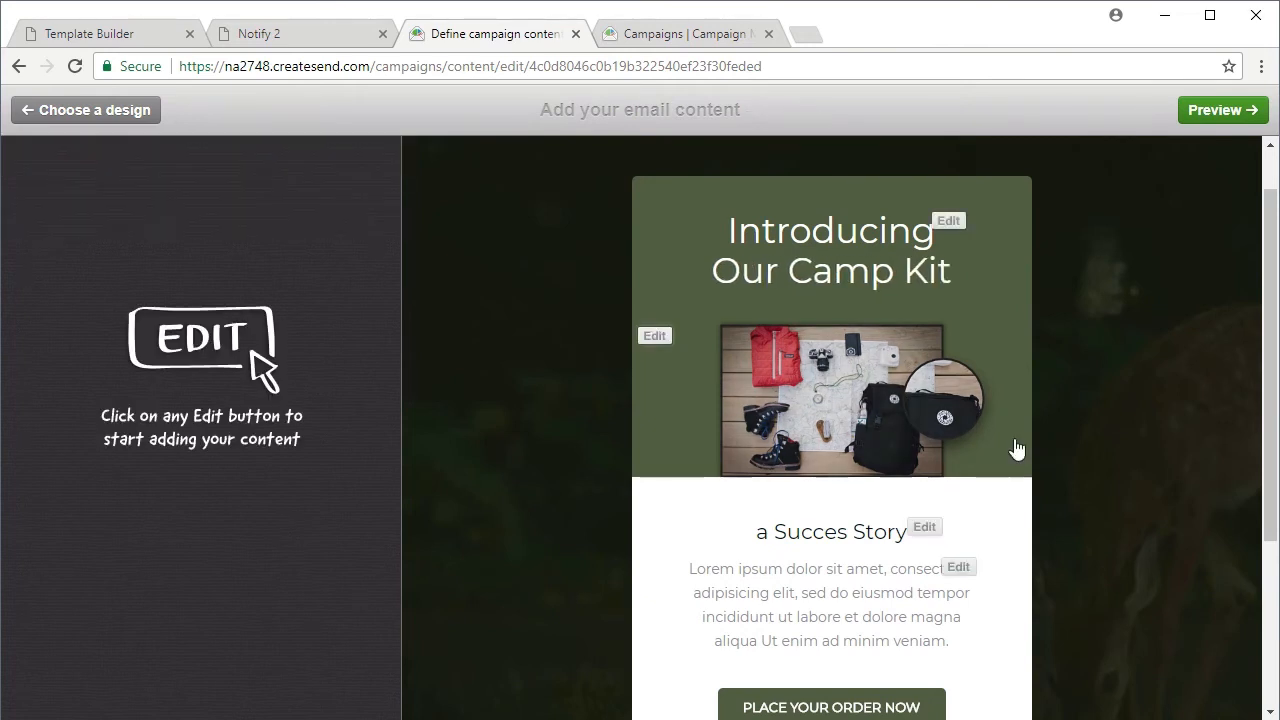
# Replace the 'a Succes Story' subheading with 'A Camping Essential' and save.
pyautogui.scroll(-1, 1016, 446)
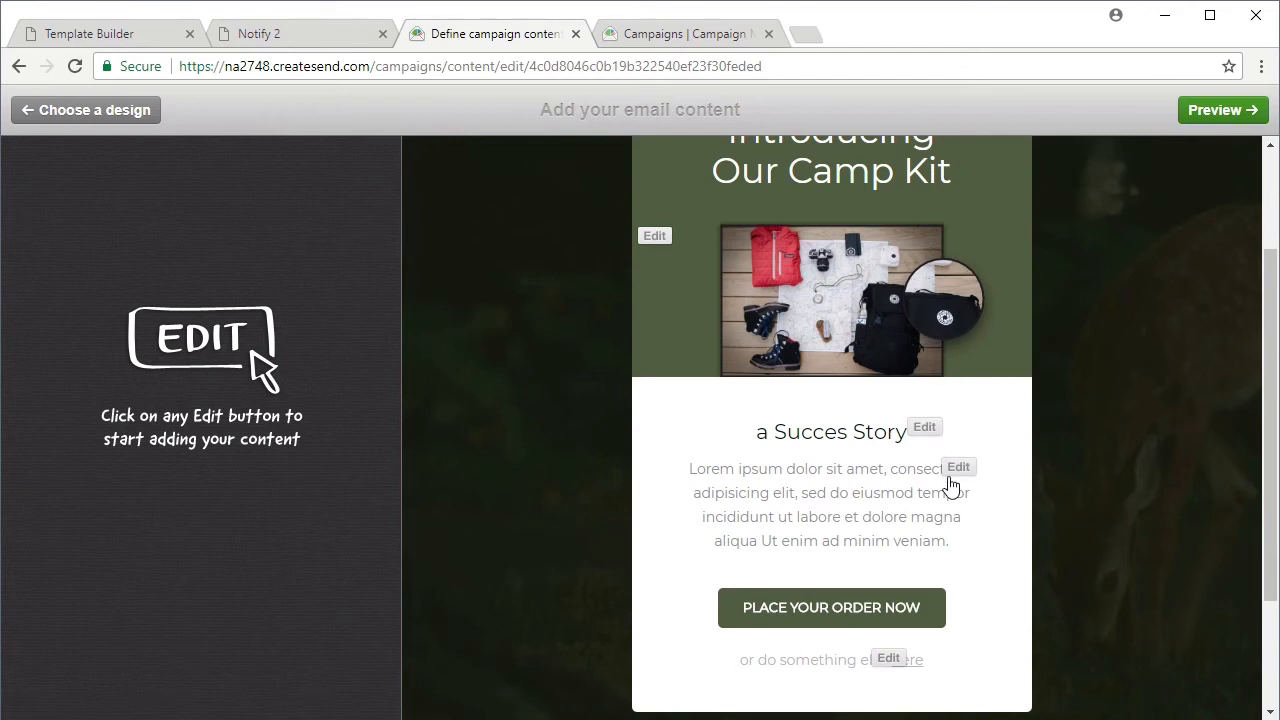
pyautogui.click(925, 428)
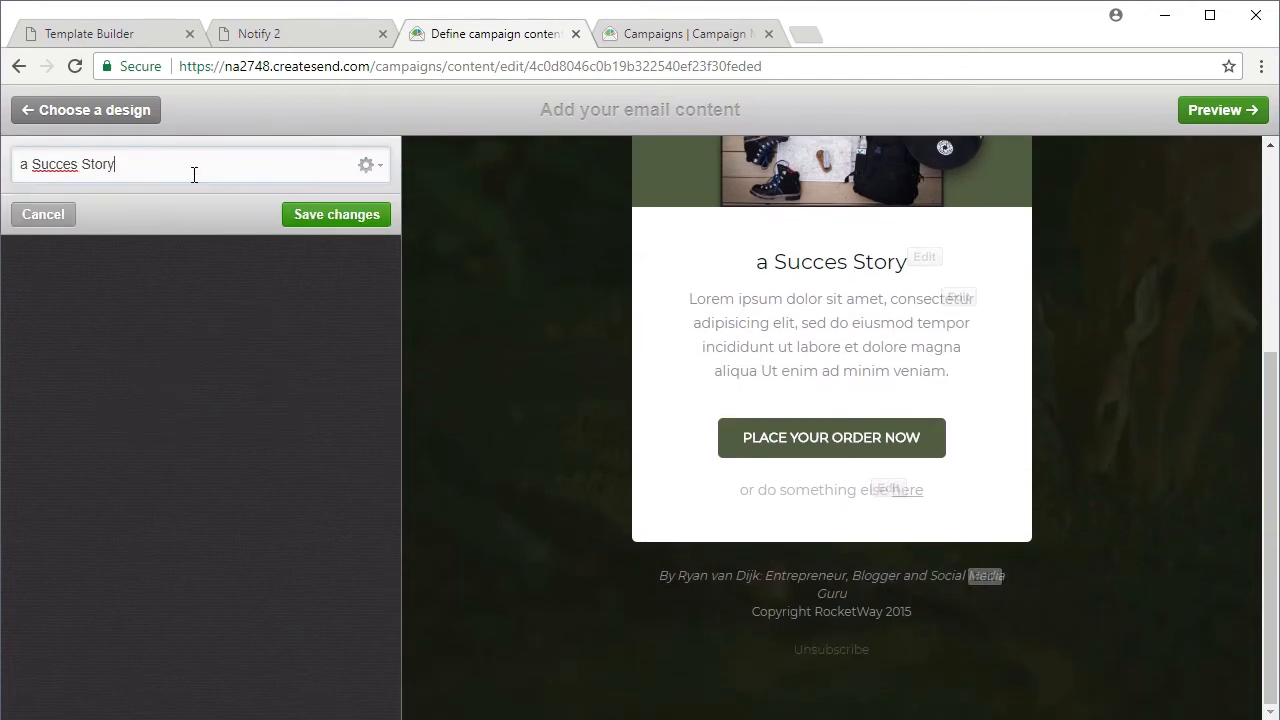
pyautogui.tripleClick(194, 175)
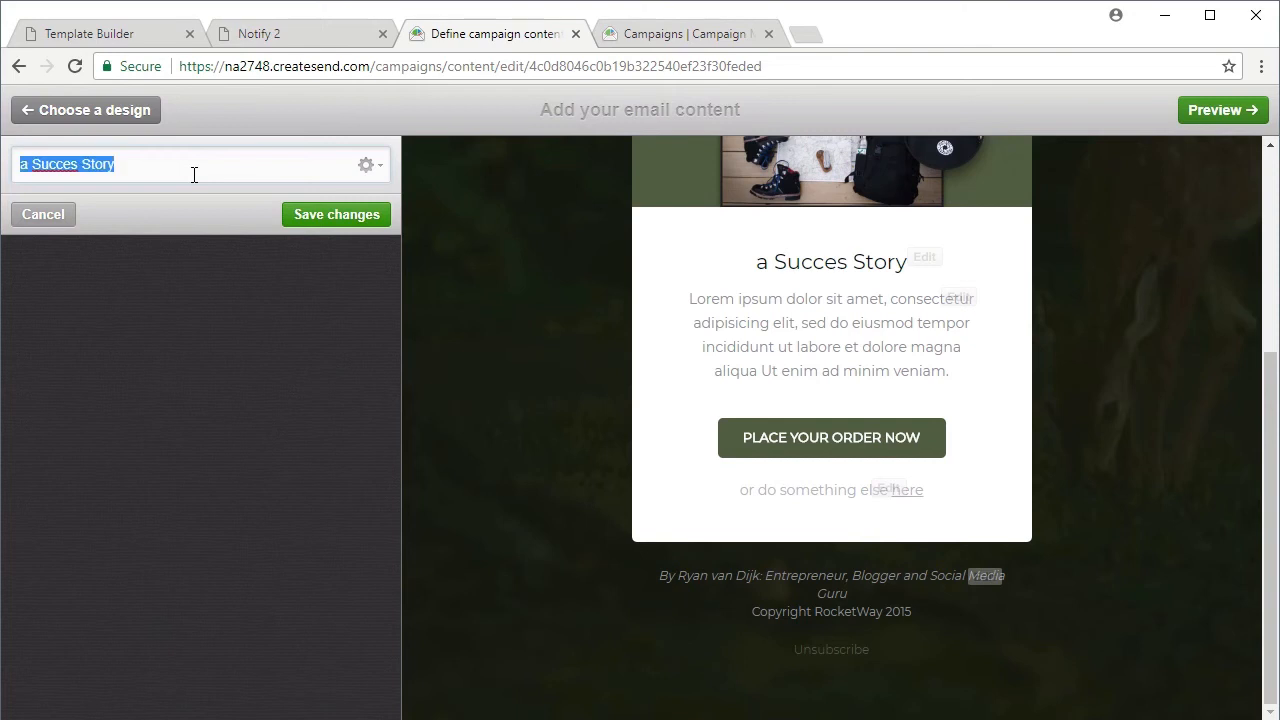
pyautogui.write('A Camp')
pyautogui.write('ing ')
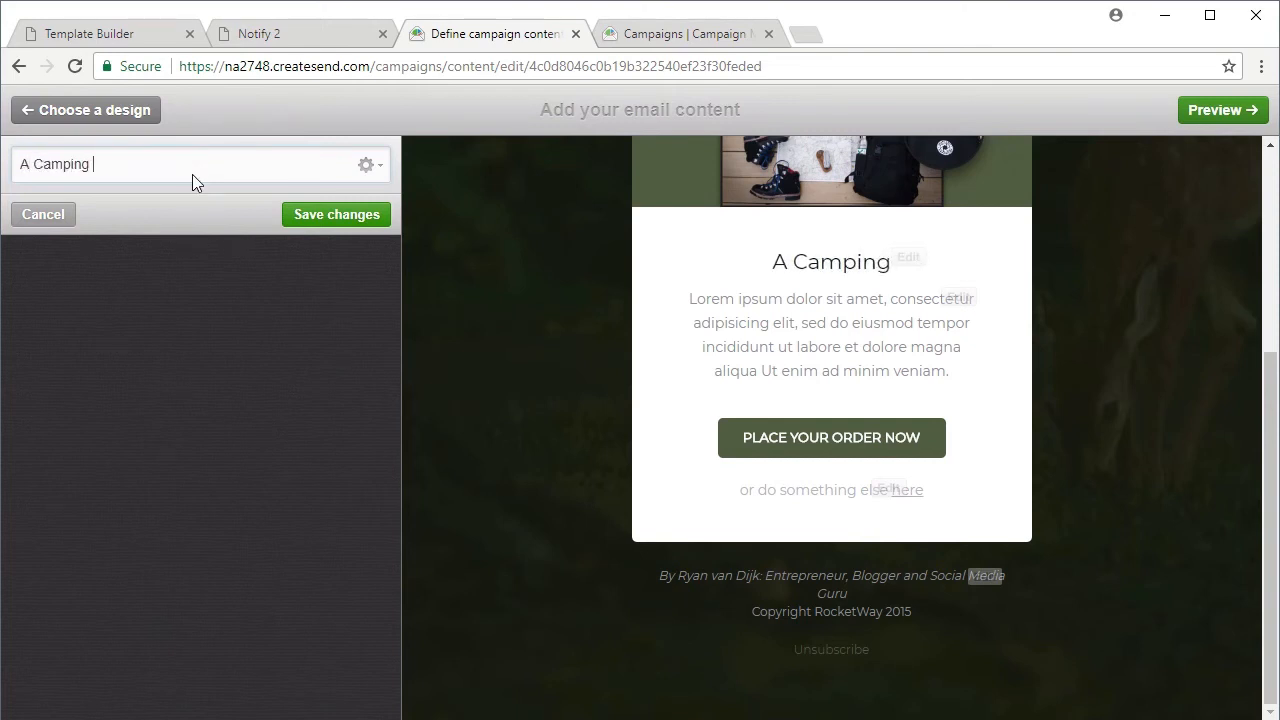
pyautogui.write('Essential')
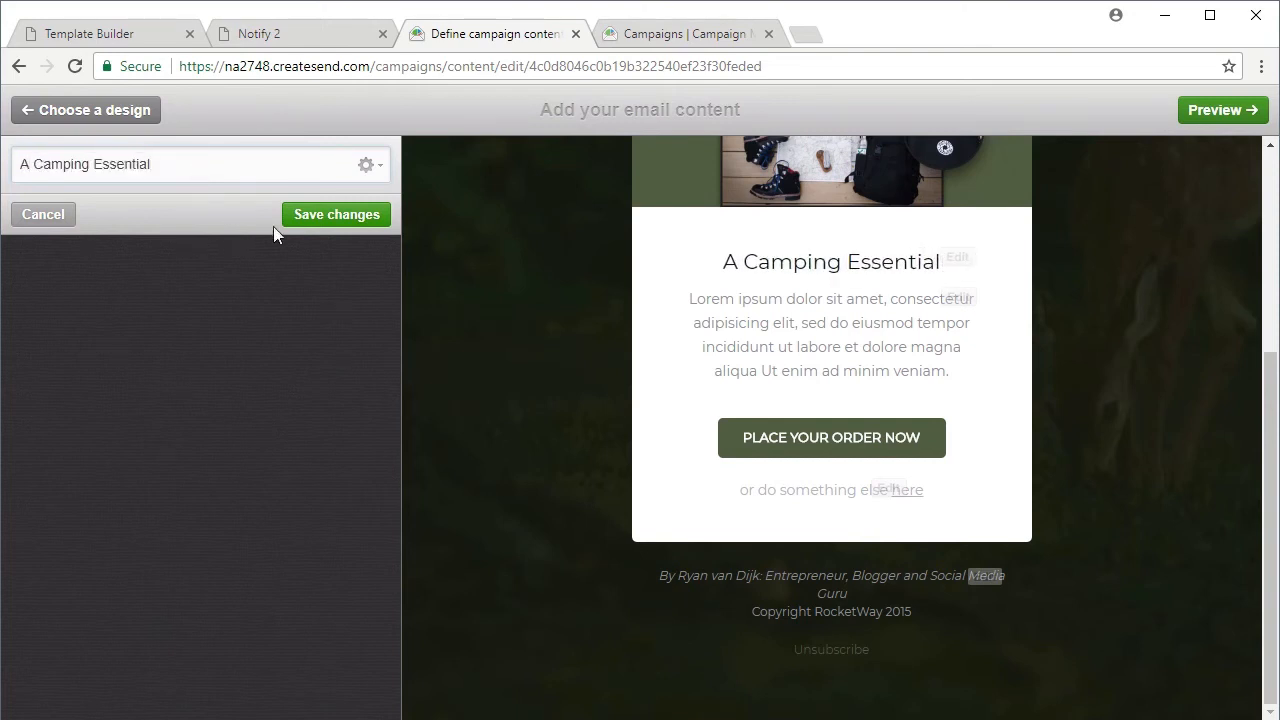
pyautogui.click(312, 214)
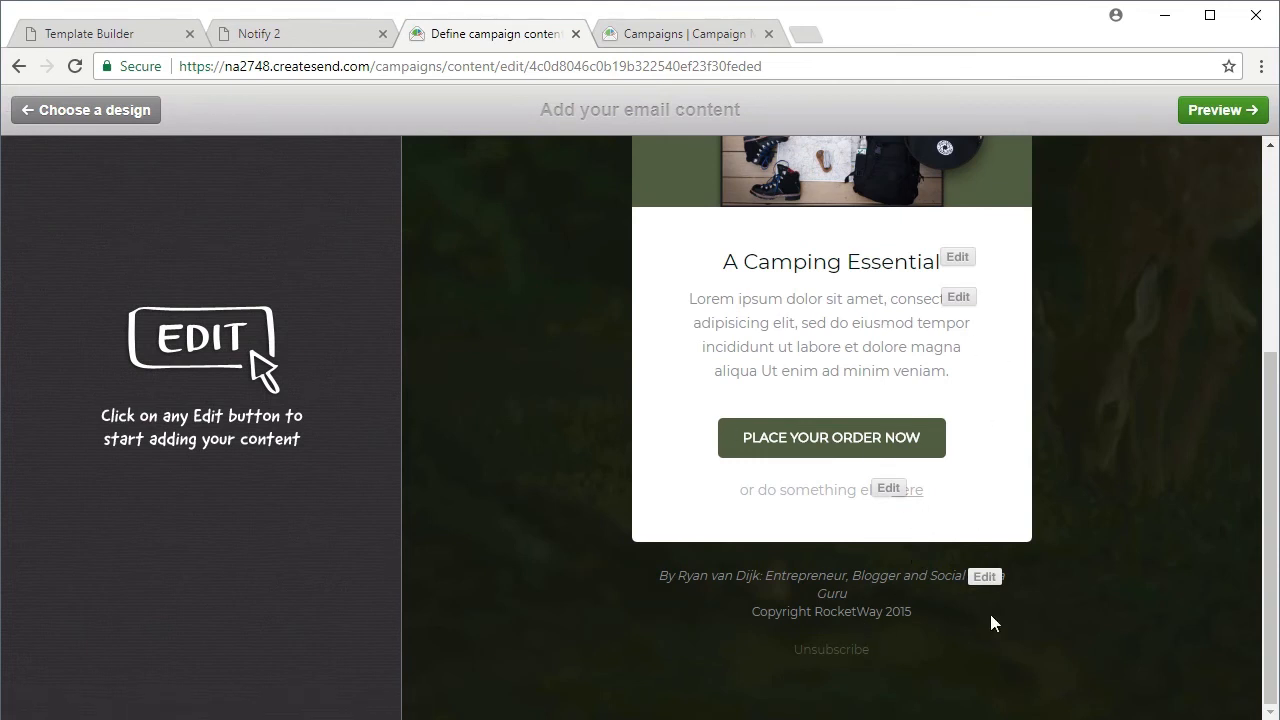
pyautogui.scroll(2, 1039, 444)
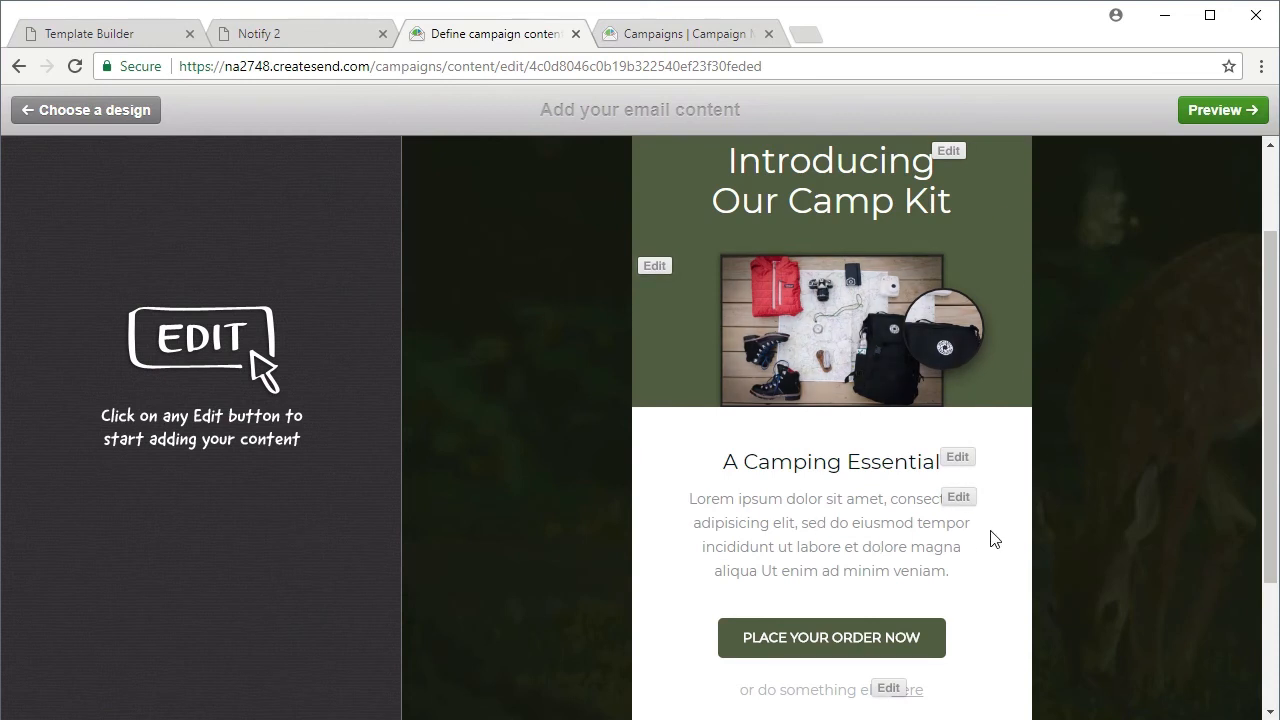
pyautogui.scroll(2, 991, 534)
pyautogui.scroll(-3, 912, 580)
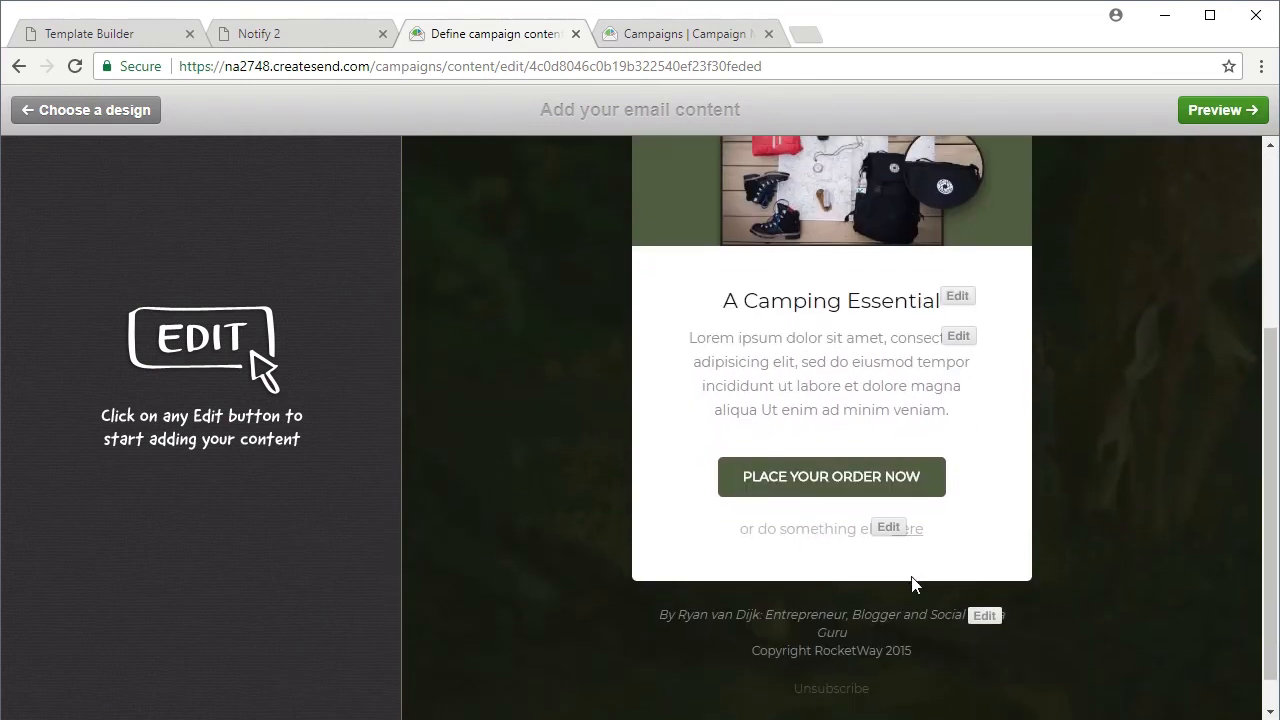
pyautogui.scroll(2, 910, 578)
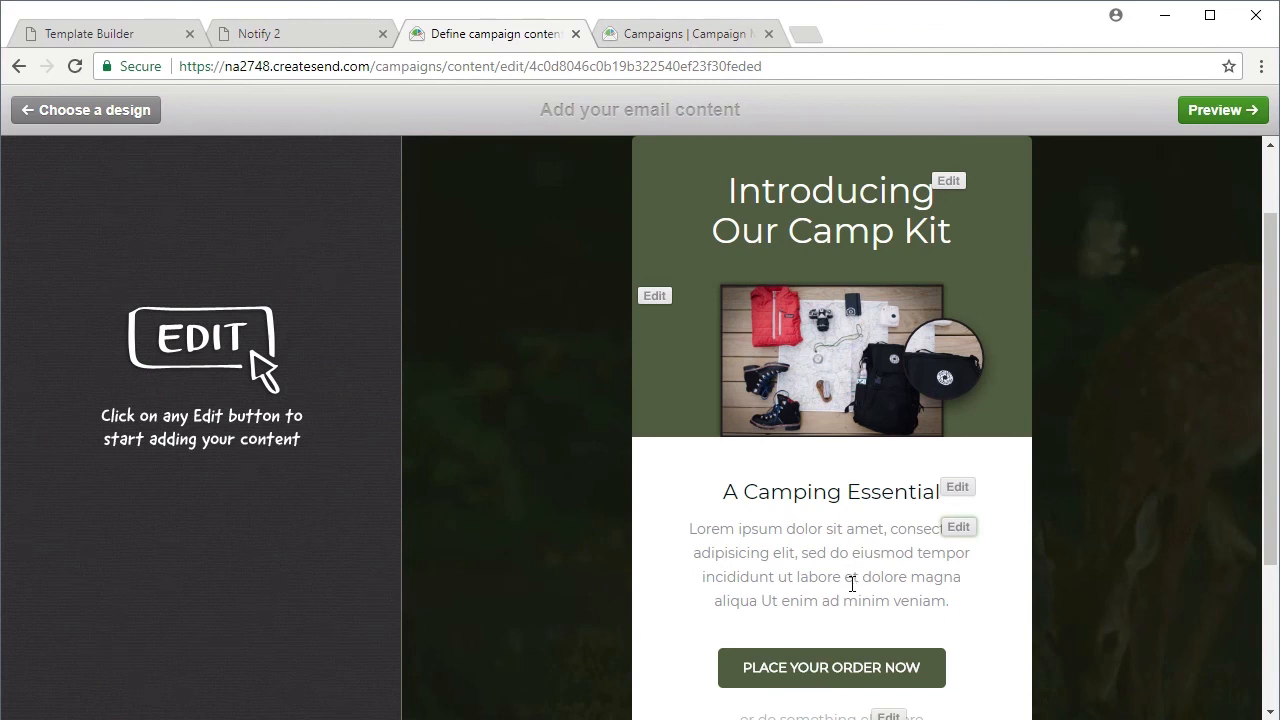
# Preview the Camp Kit email and scroll through it.
pyautogui.click(1213, 112)
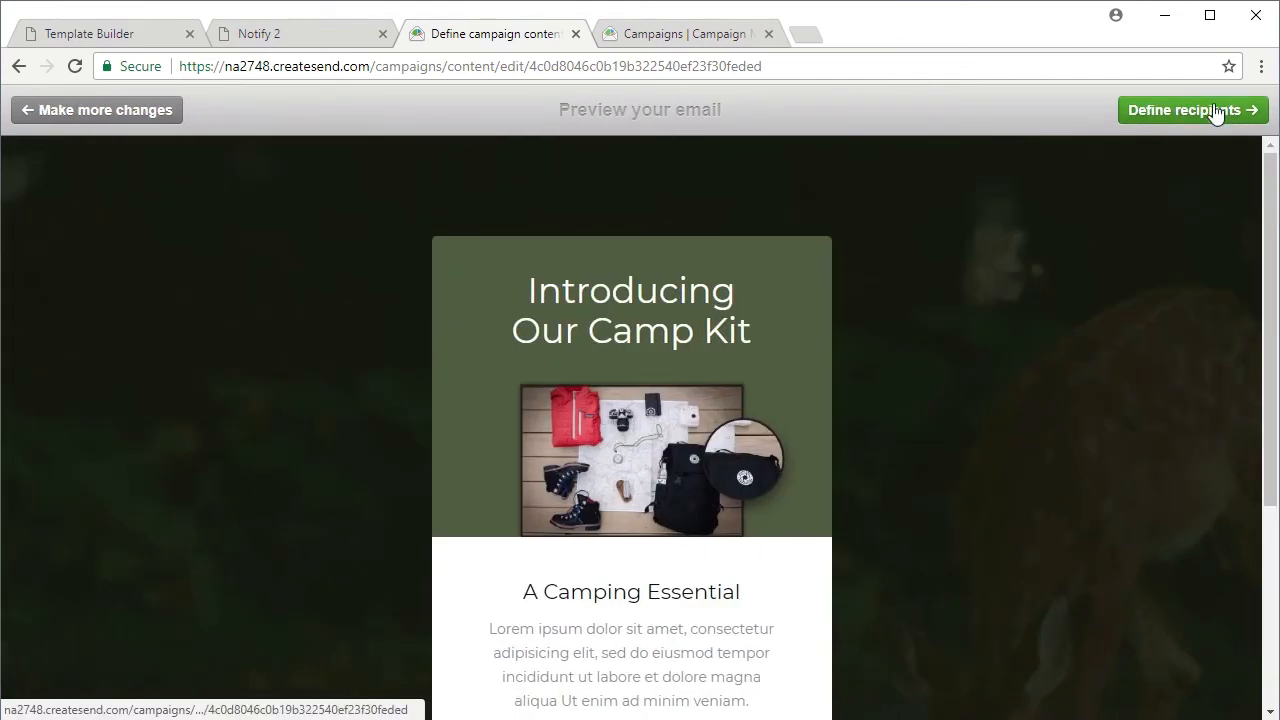
pyautogui.scroll(-3, 1053, 230)
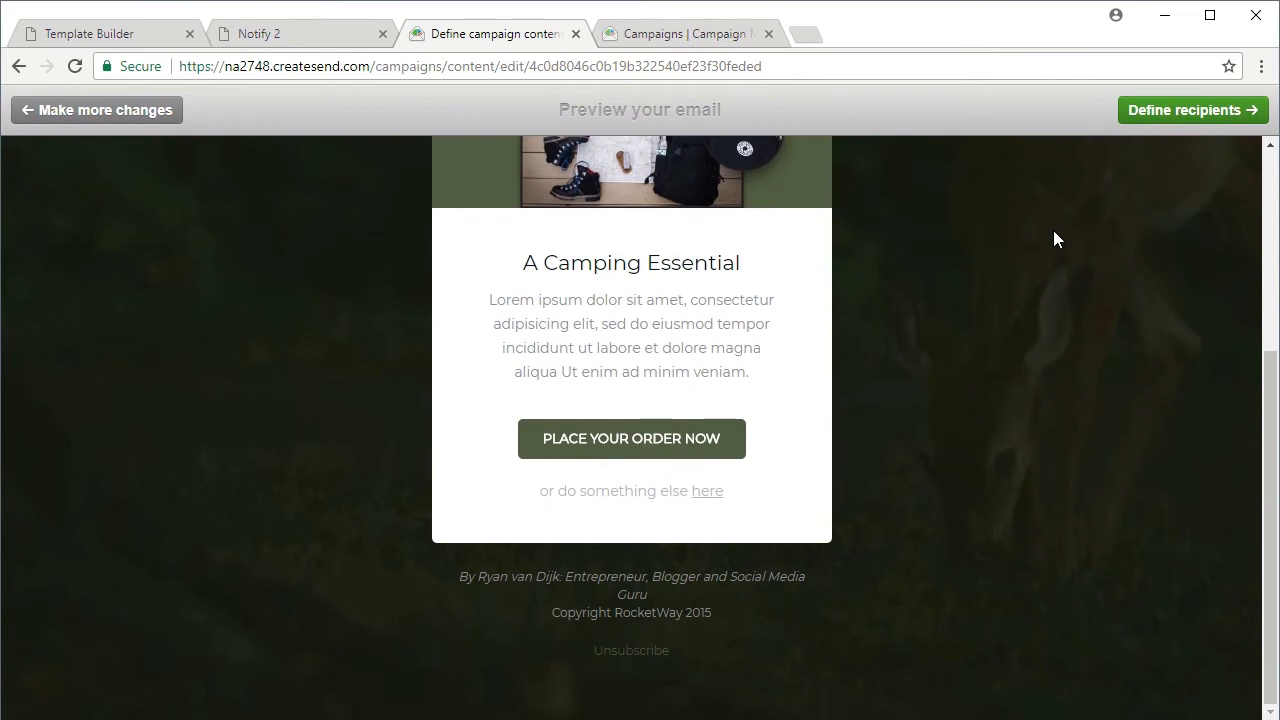
pyautogui.scroll(3, 1053, 231)
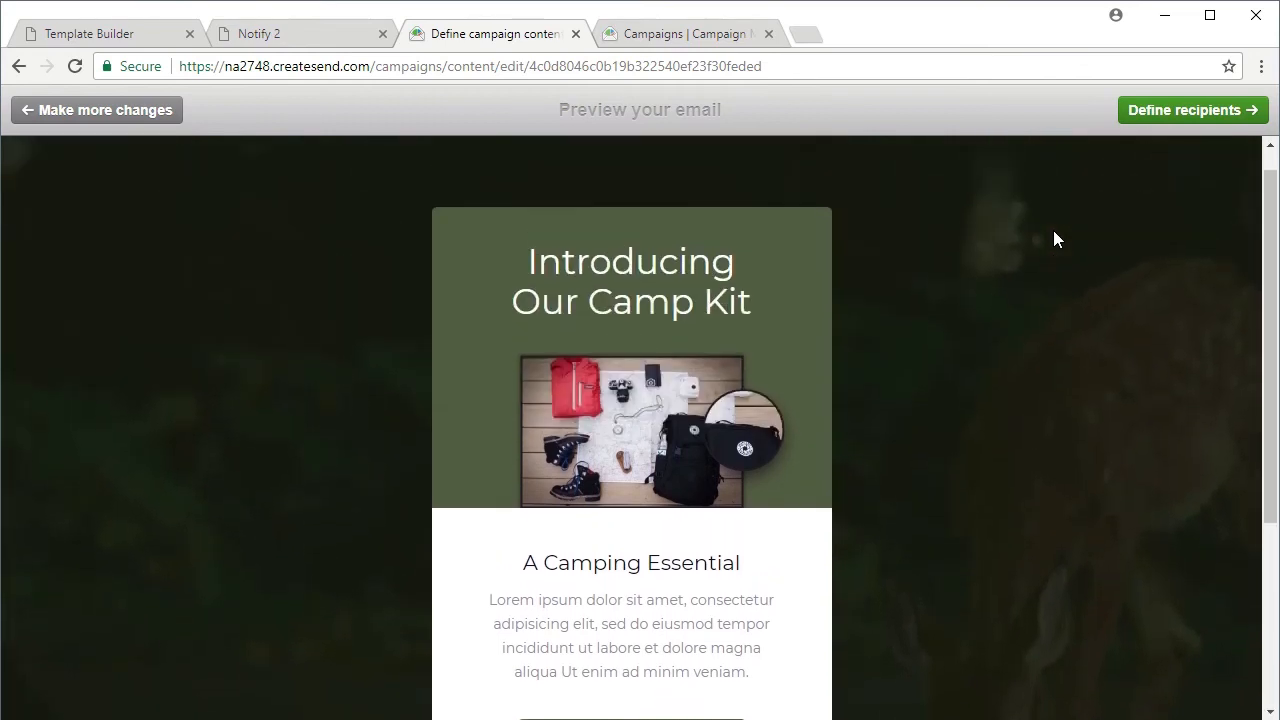
pyautogui.scroll(1, 1053, 239)
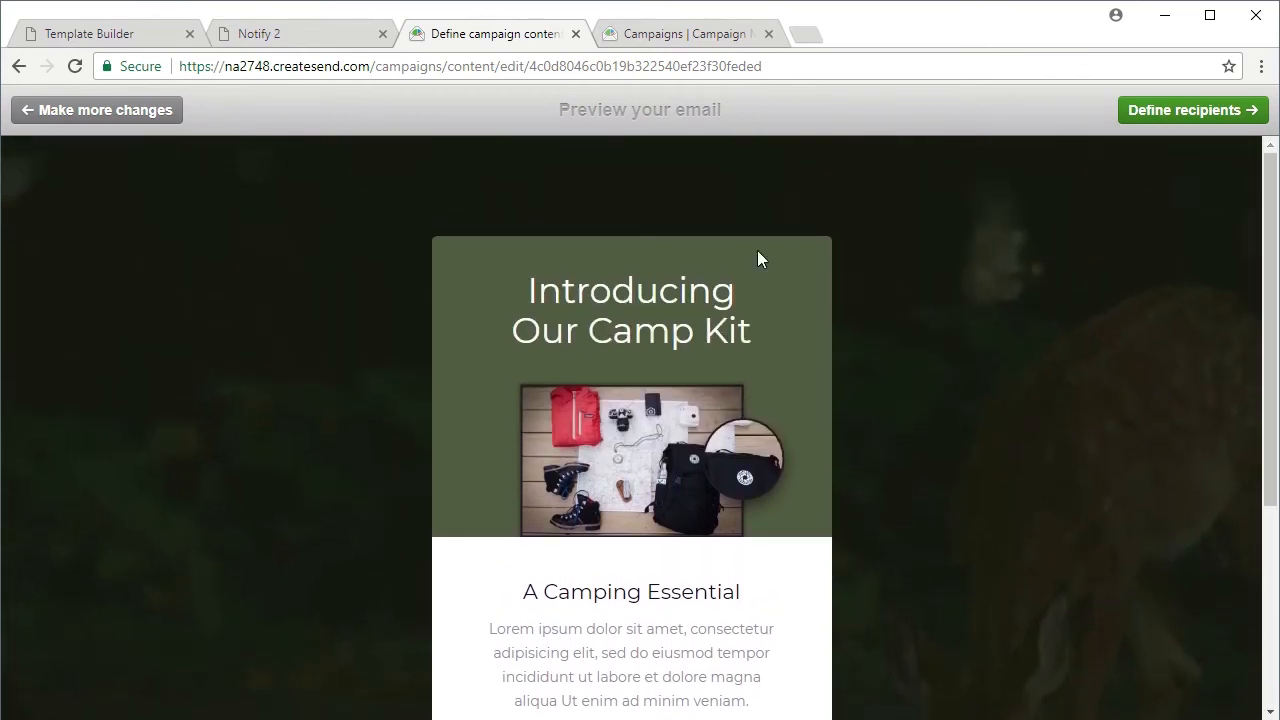
pyautogui.scroll(-2, 979, 398)
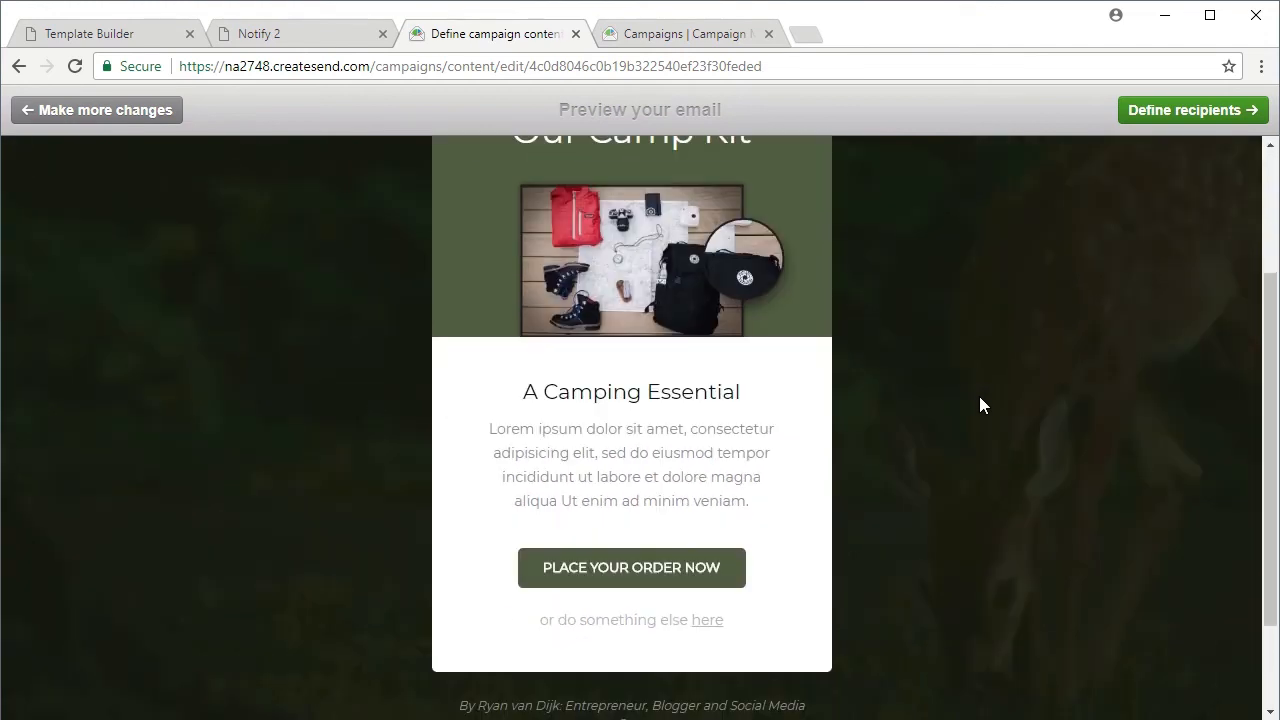
# Test the PLACE YOUR ORDER NOW link and close the window it opens.
pyautogui.click(692, 569)
pyautogui.moveTo(0, 170); pyautogui.dragTo(767, 60)
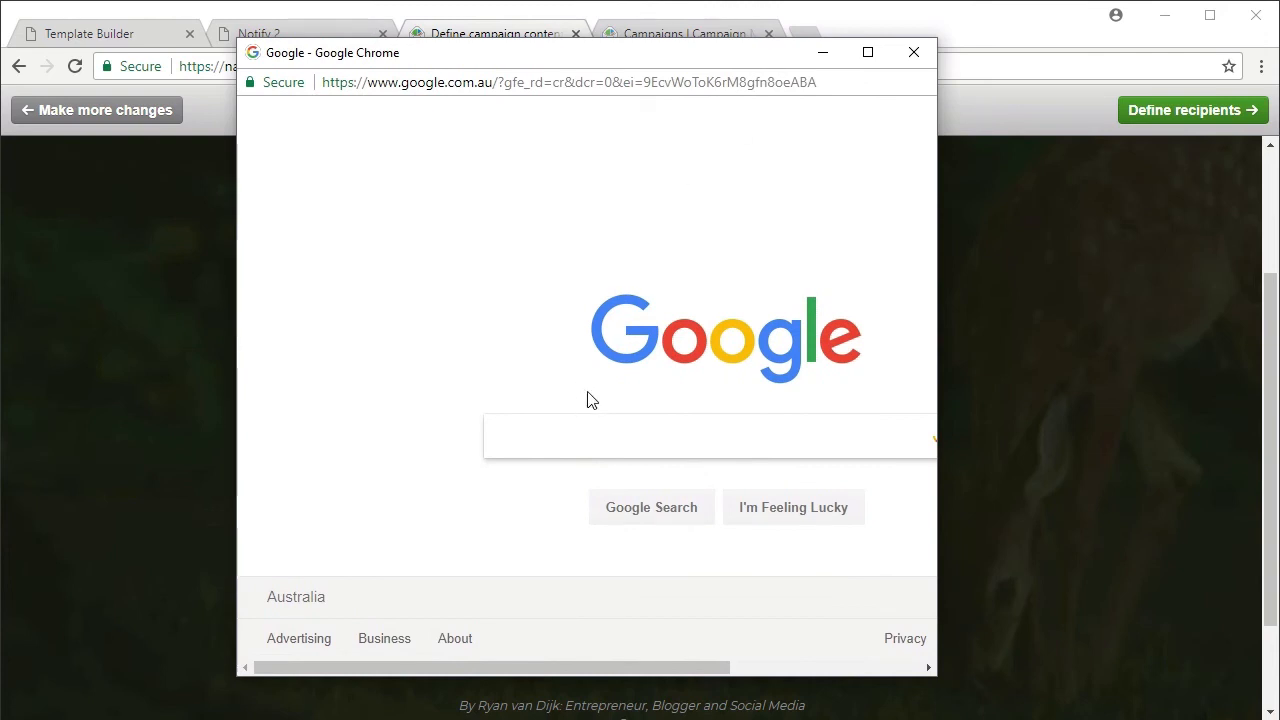
pyautogui.click(913, 53)
pyautogui.scroll(2, 957, 474)
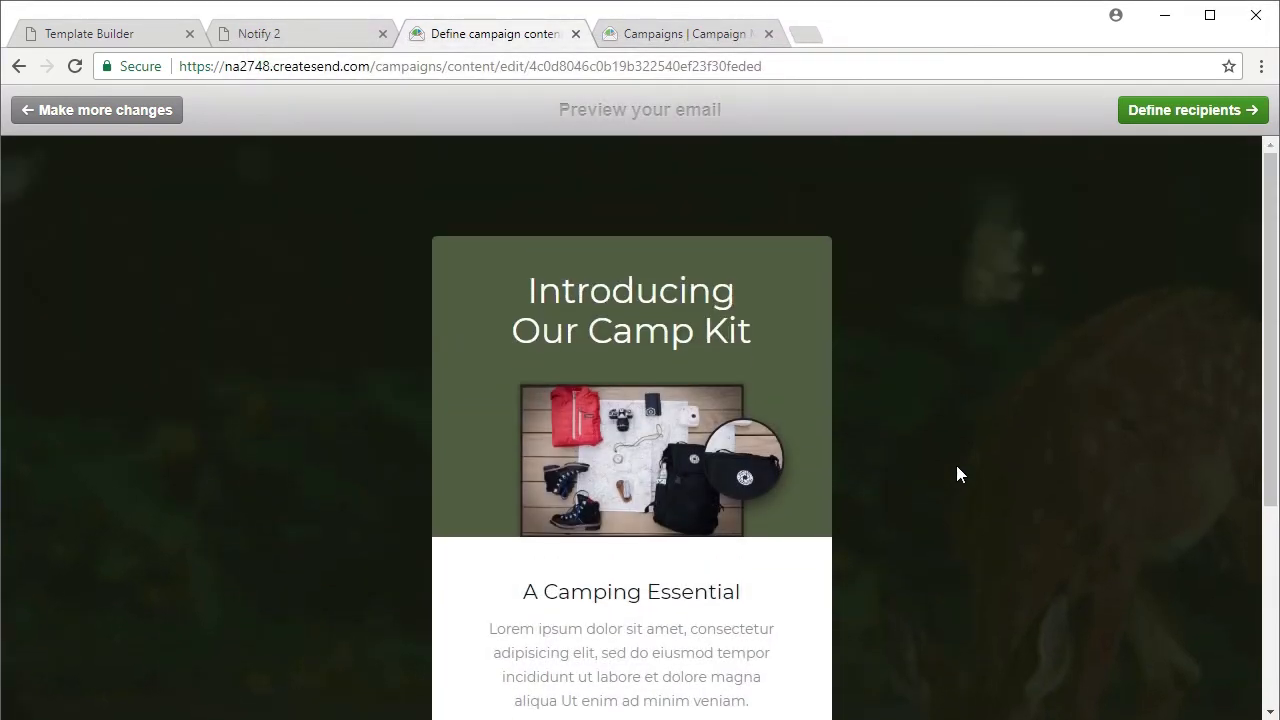
pyautogui.scroll(-1, 957, 466)
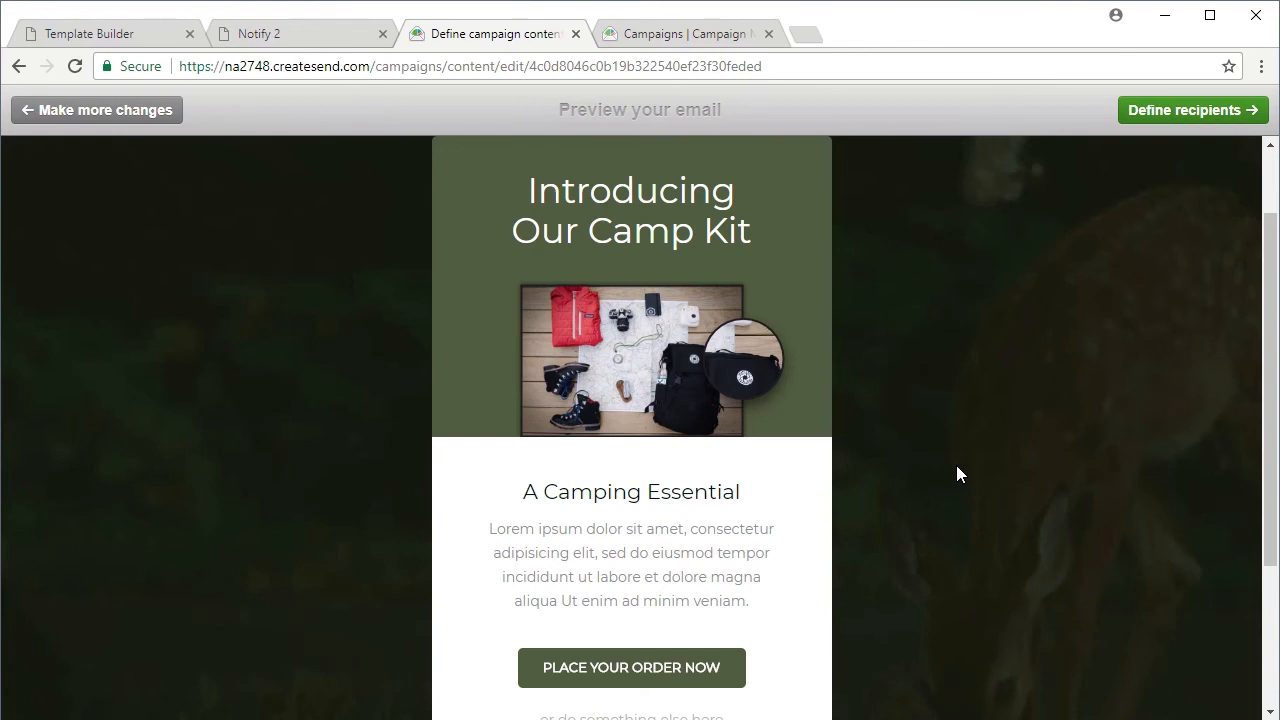
pyautogui.click(150, 30)
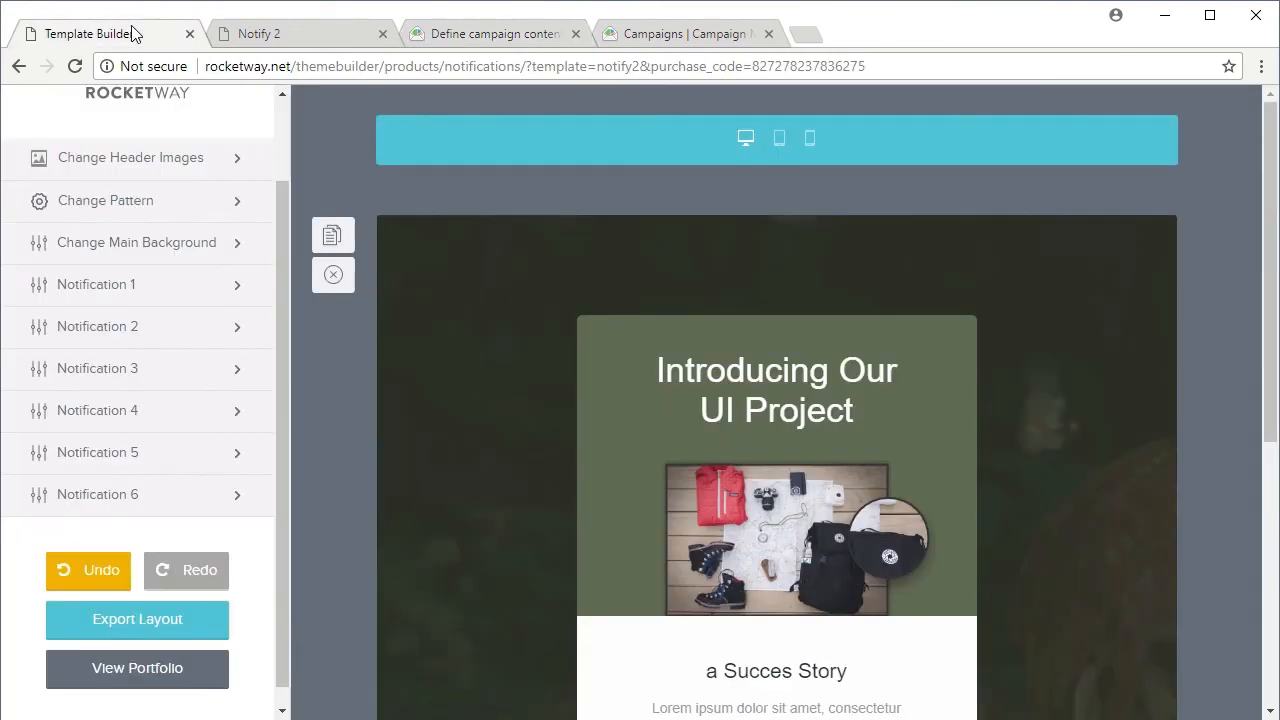
pyautogui.scroll(-2, 1094, 491)
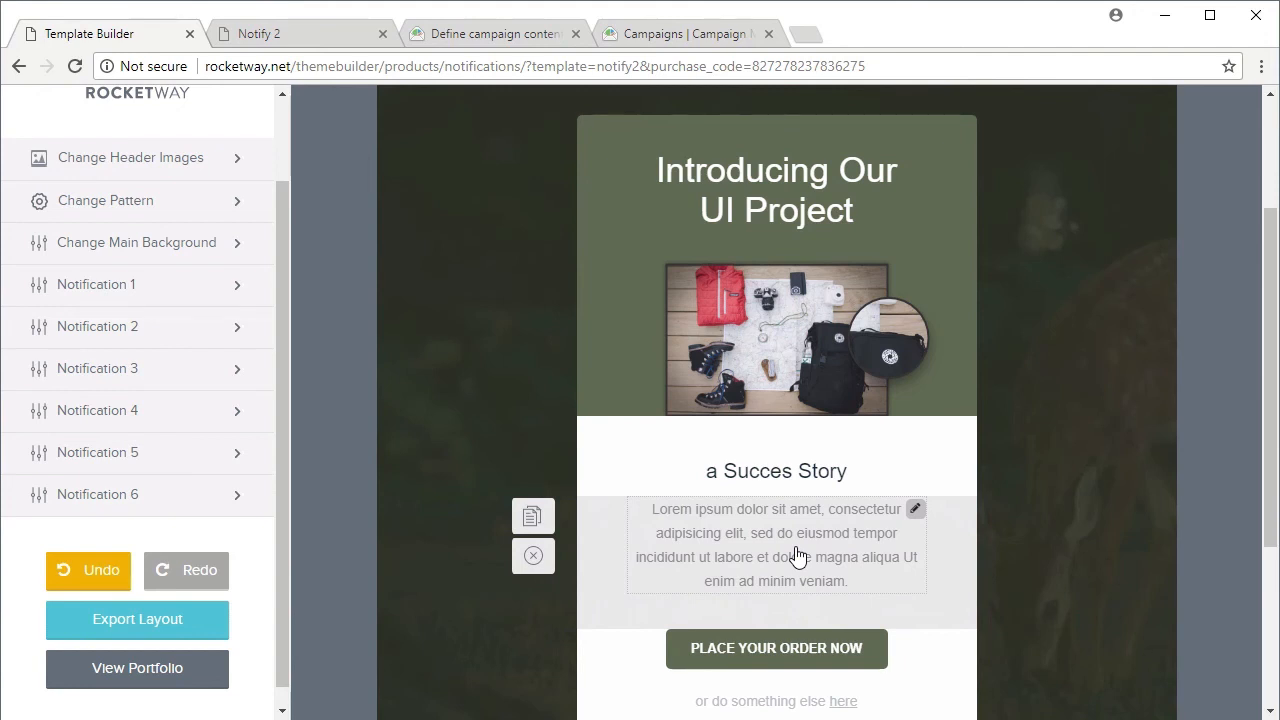
pyautogui.click(535, 517)
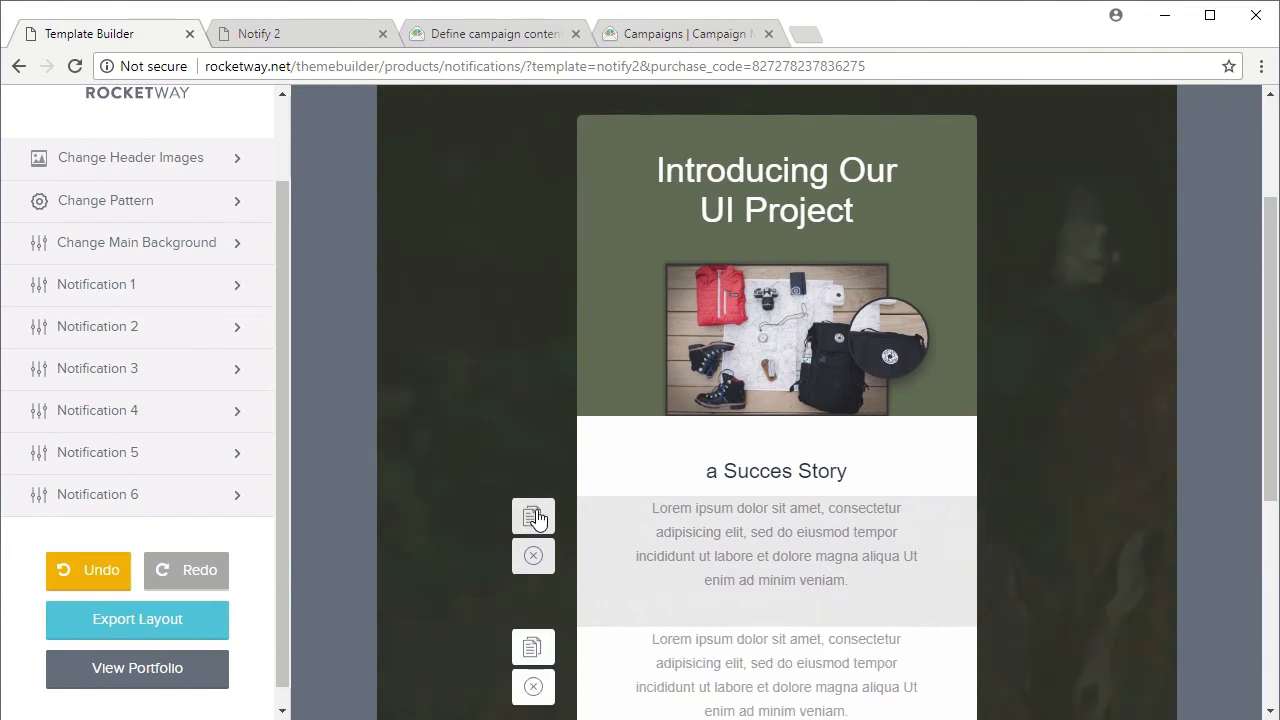
pyautogui.scroll(-2, 864, 533)
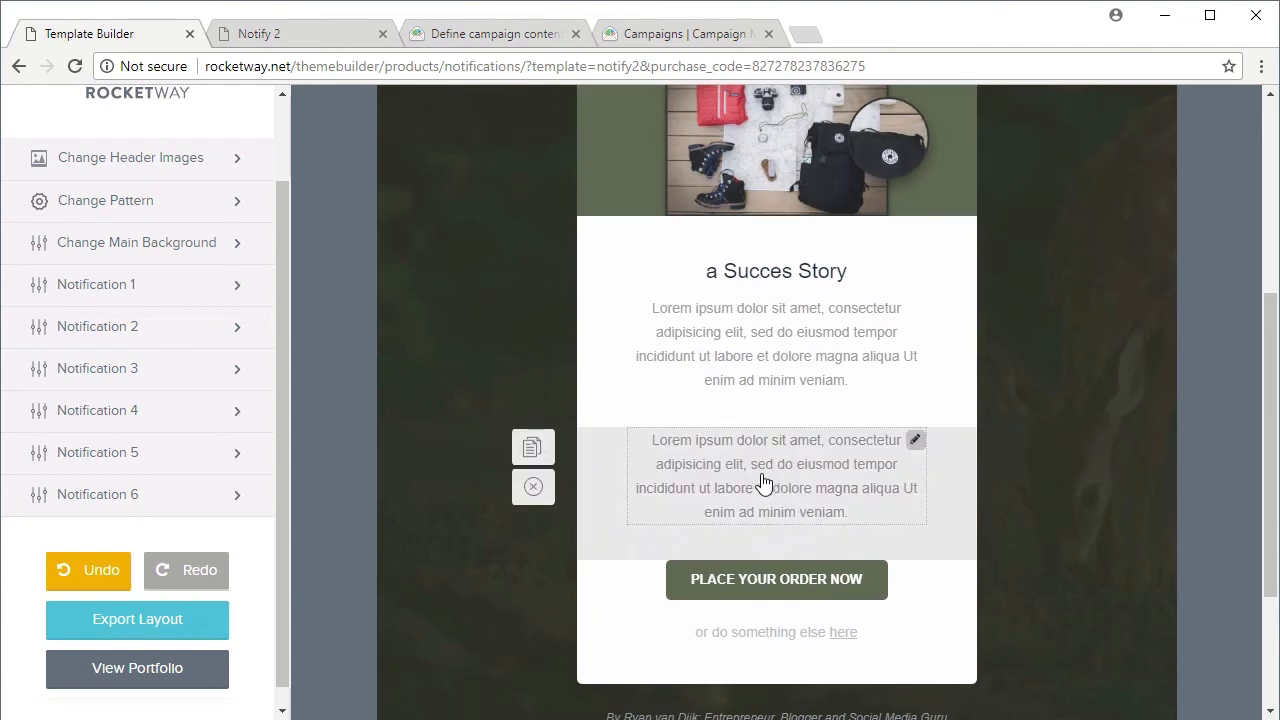
pyautogui.click(532, 488)
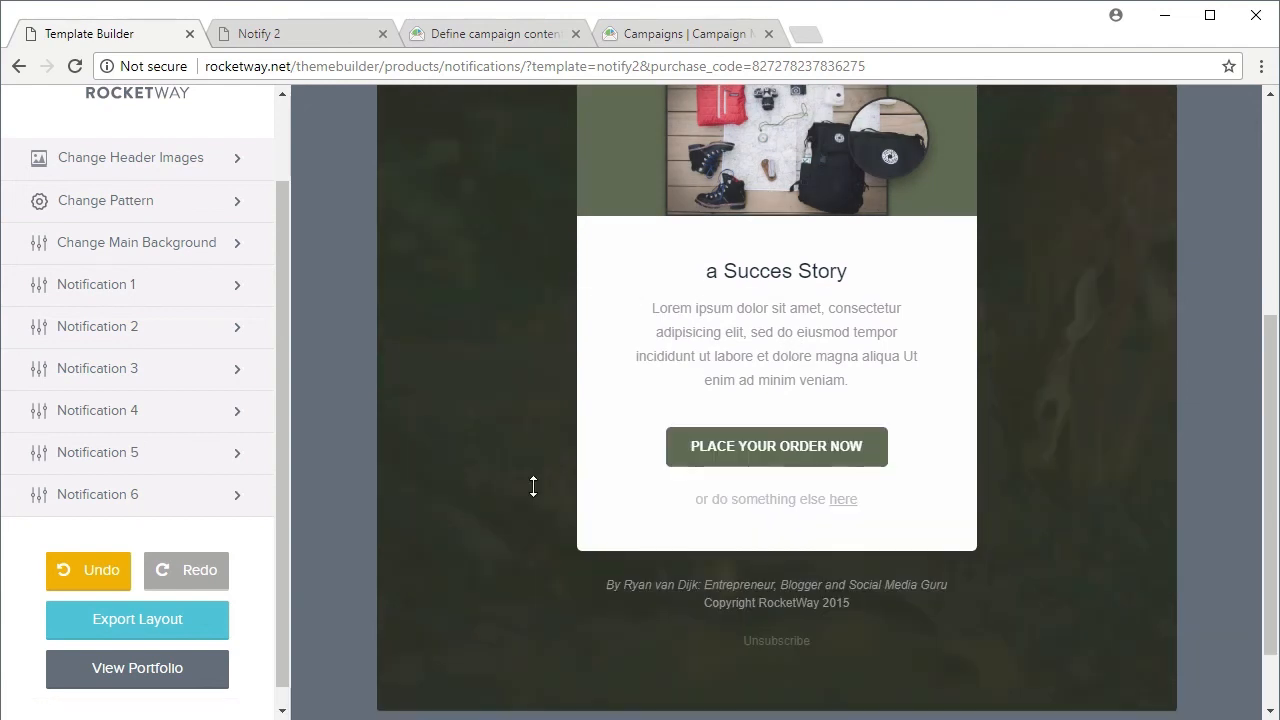
pyautogui.scroll(2, 1066, 547)
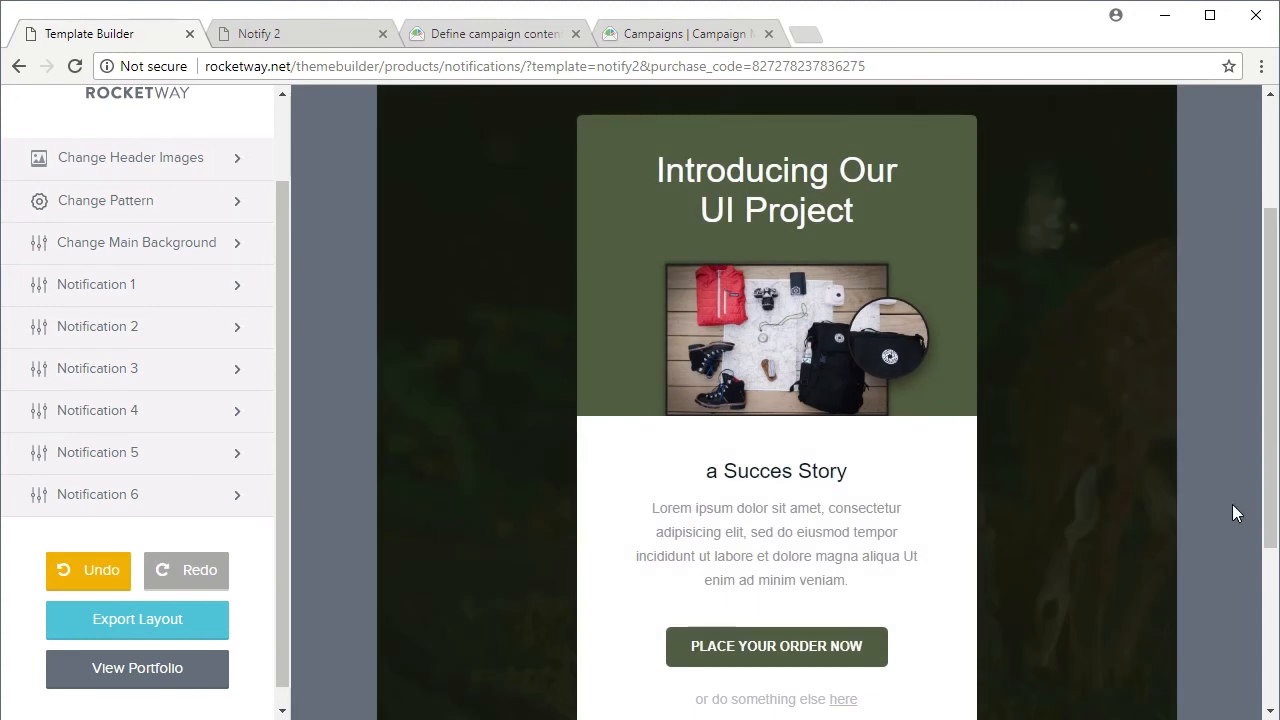
pyautogui.scroll(1, 1232, 504)
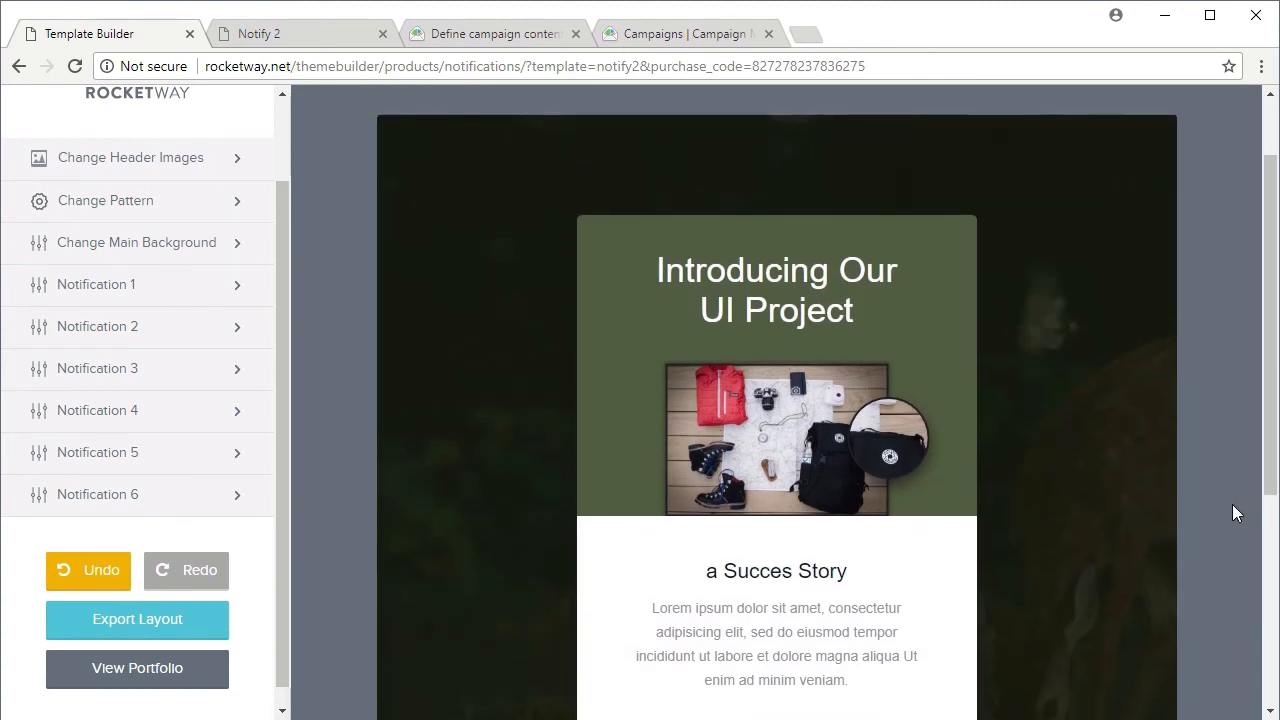
# Return to the content editor, edit the Camp Kit headline, then go back to Choose a design.
pyautogui.click(474, 36)
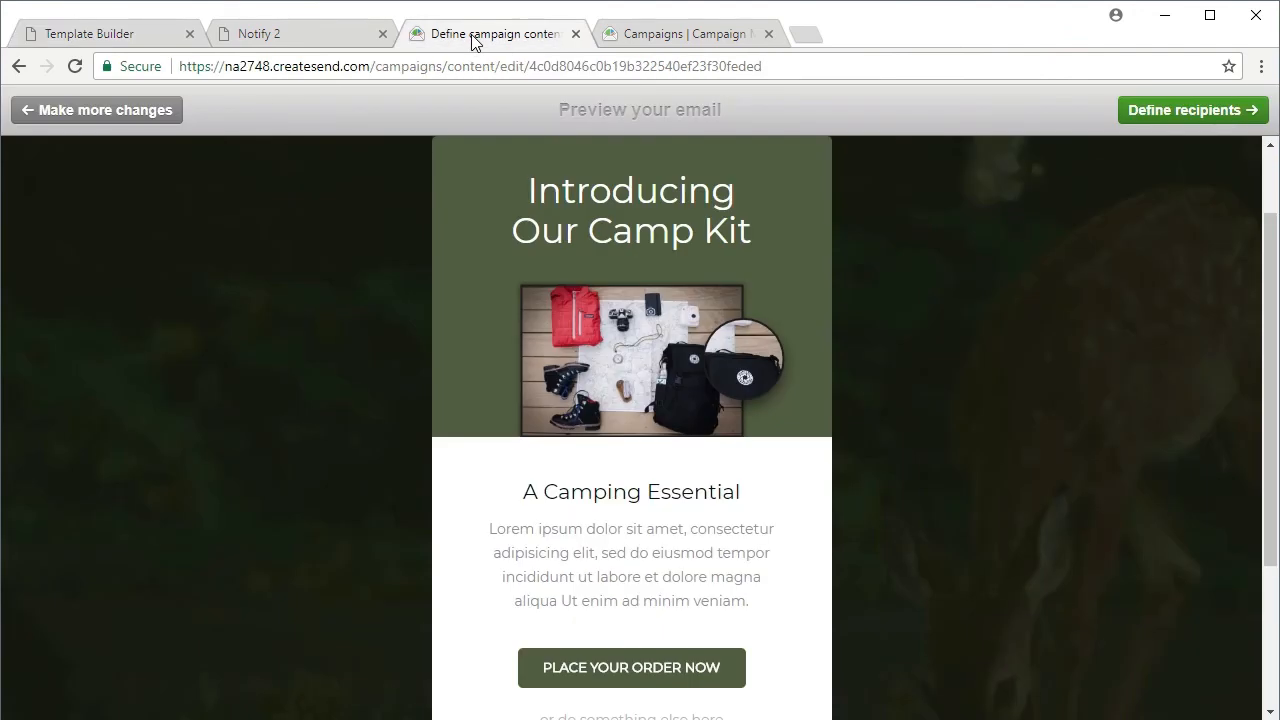
pyautogui.click(127, 118)
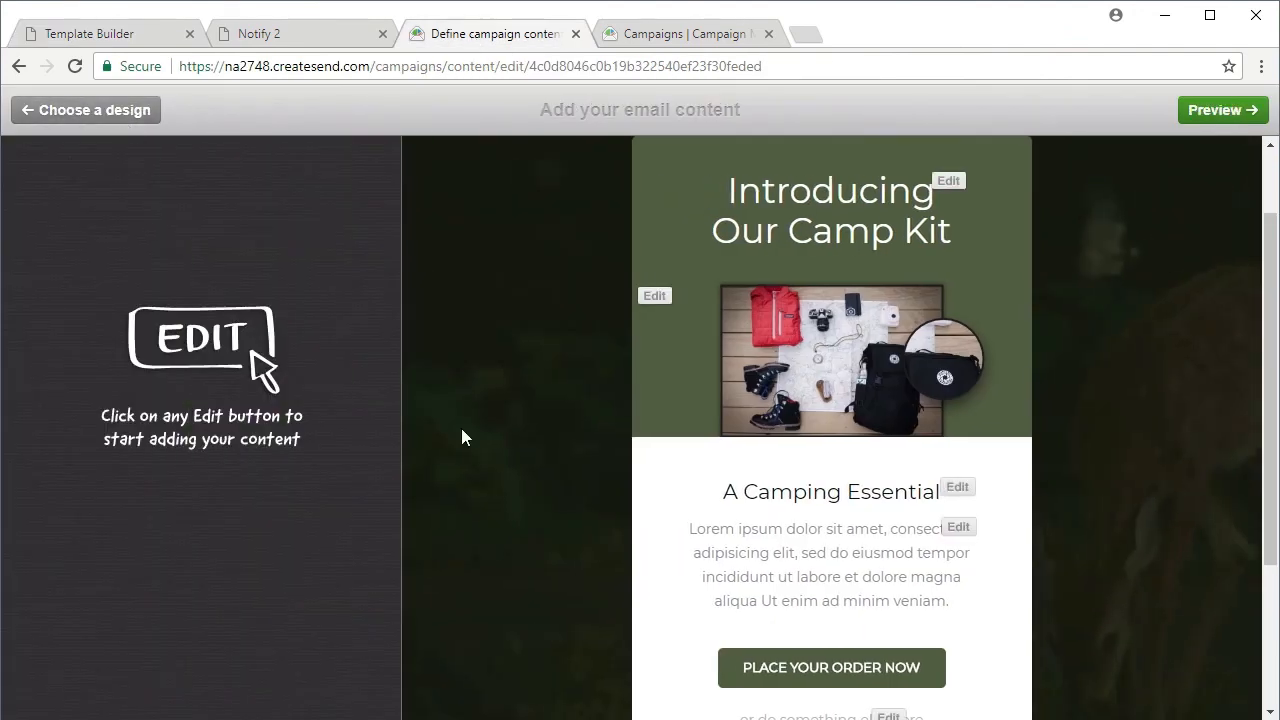
pyautogui.click(950, 183)
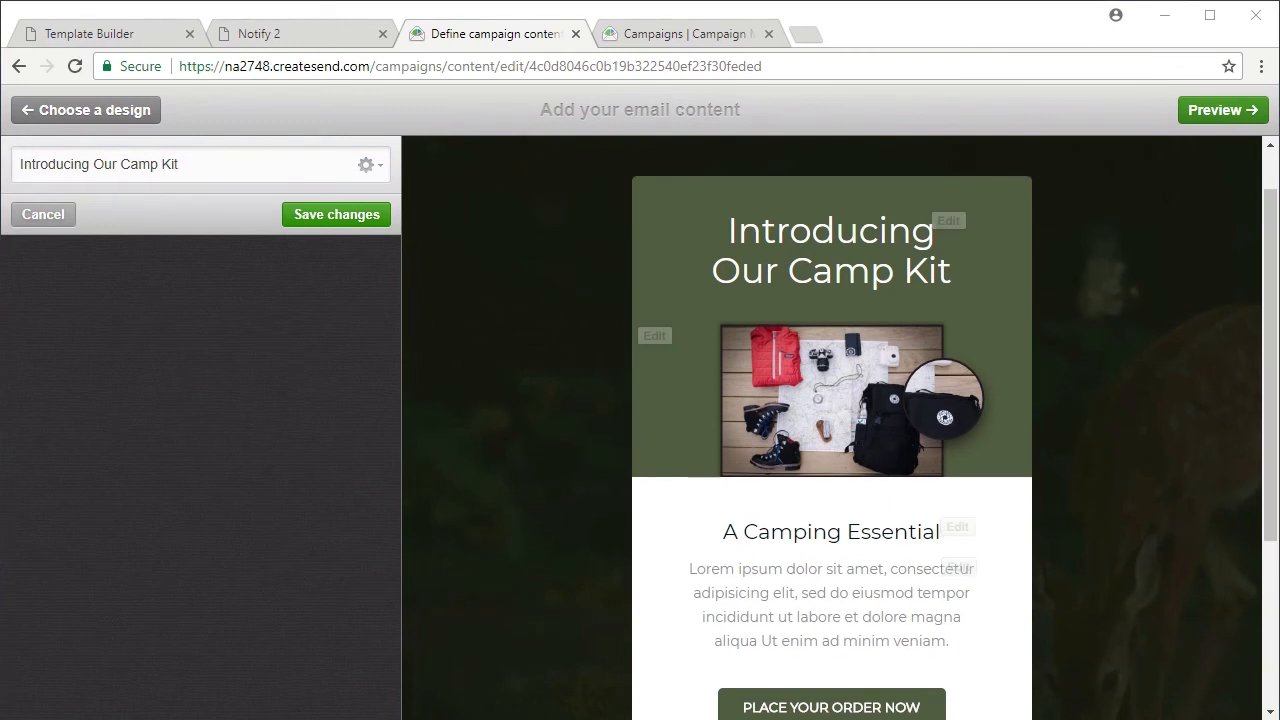
pyautogui.click(100, 38)
pyautogui.click(297, 40)
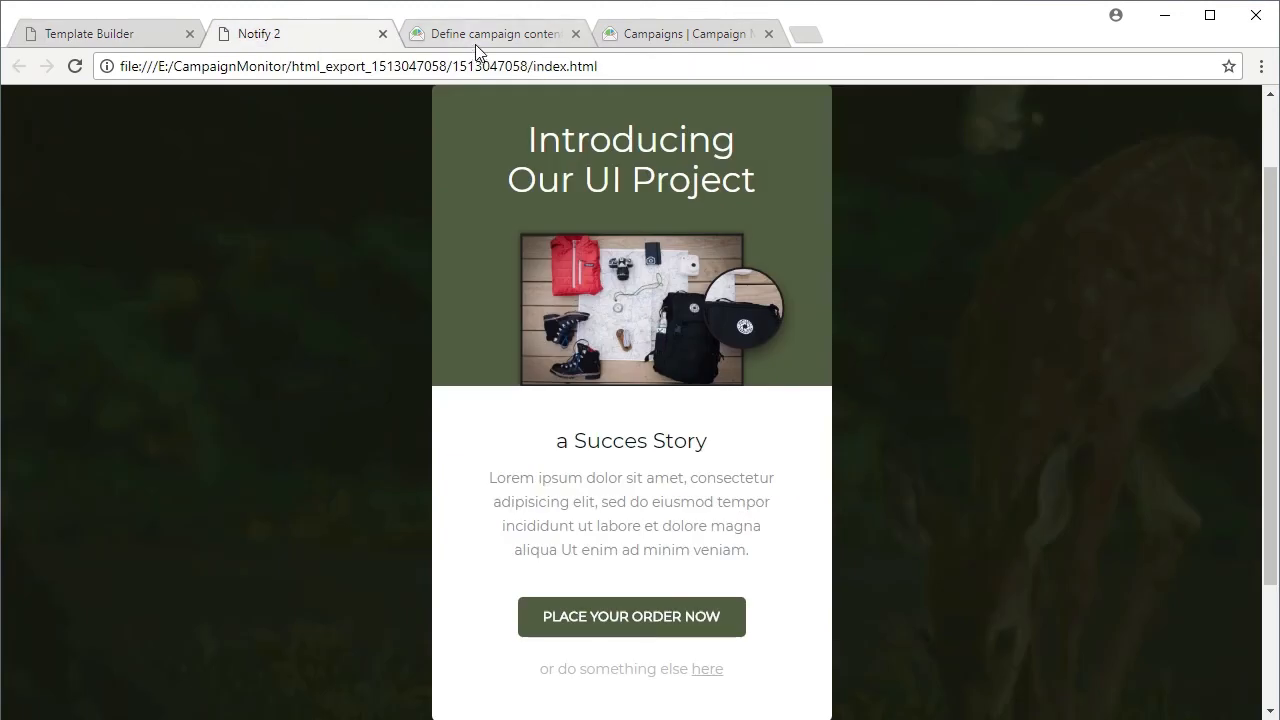
pyautogui.click(475, 44)
pyautogui.click(40, 112)
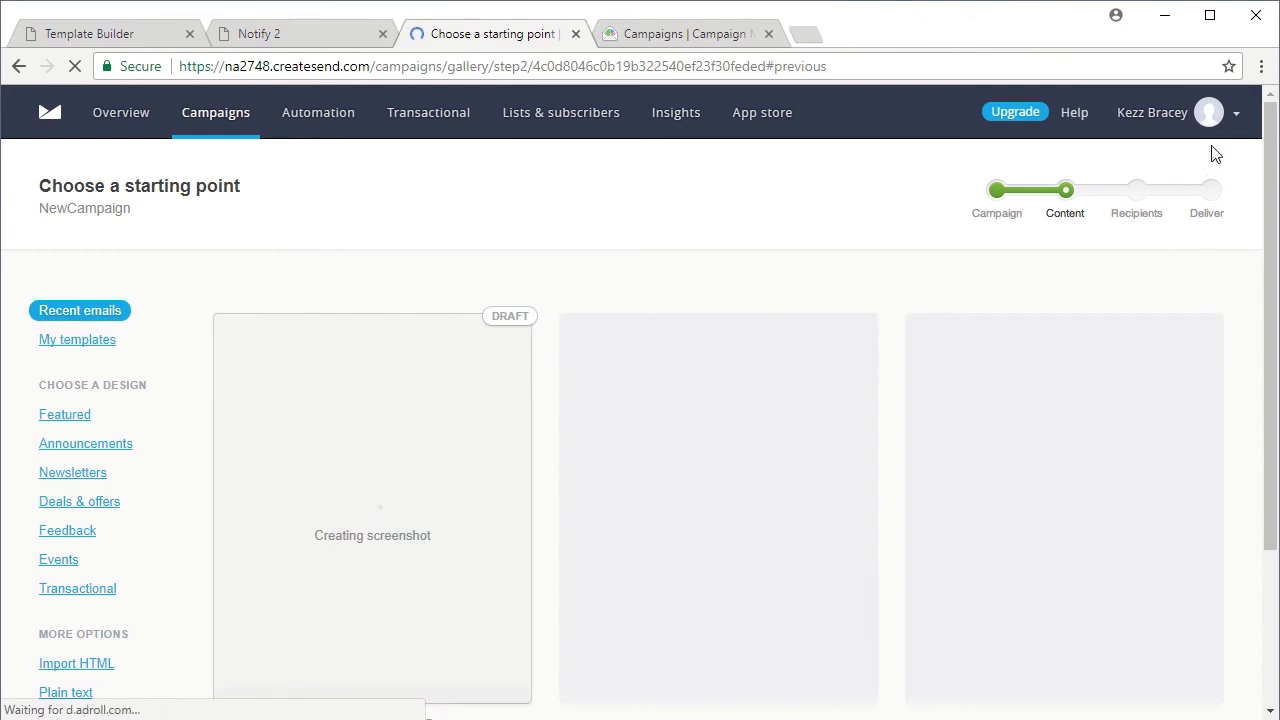
# From My templates, choose Edit in MyCustomTemplate's options.
pyautogui.click(1234, 124)
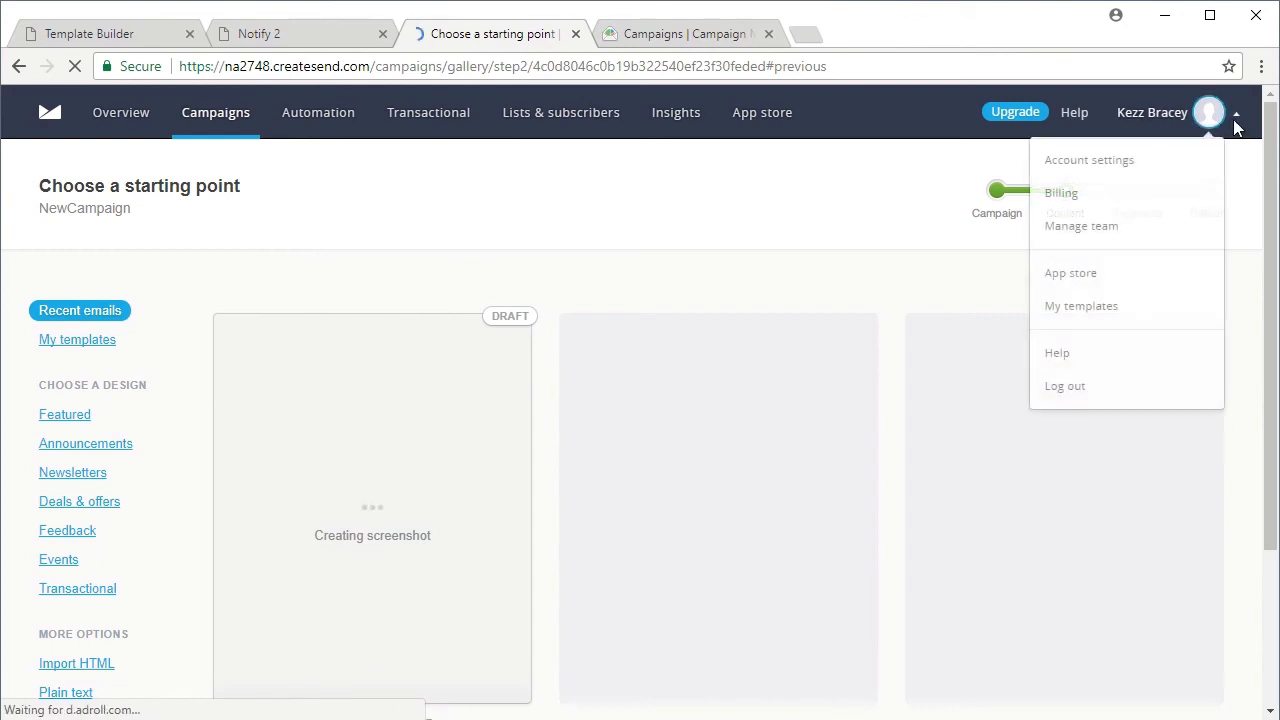
pyautogui.click(1114, 315)
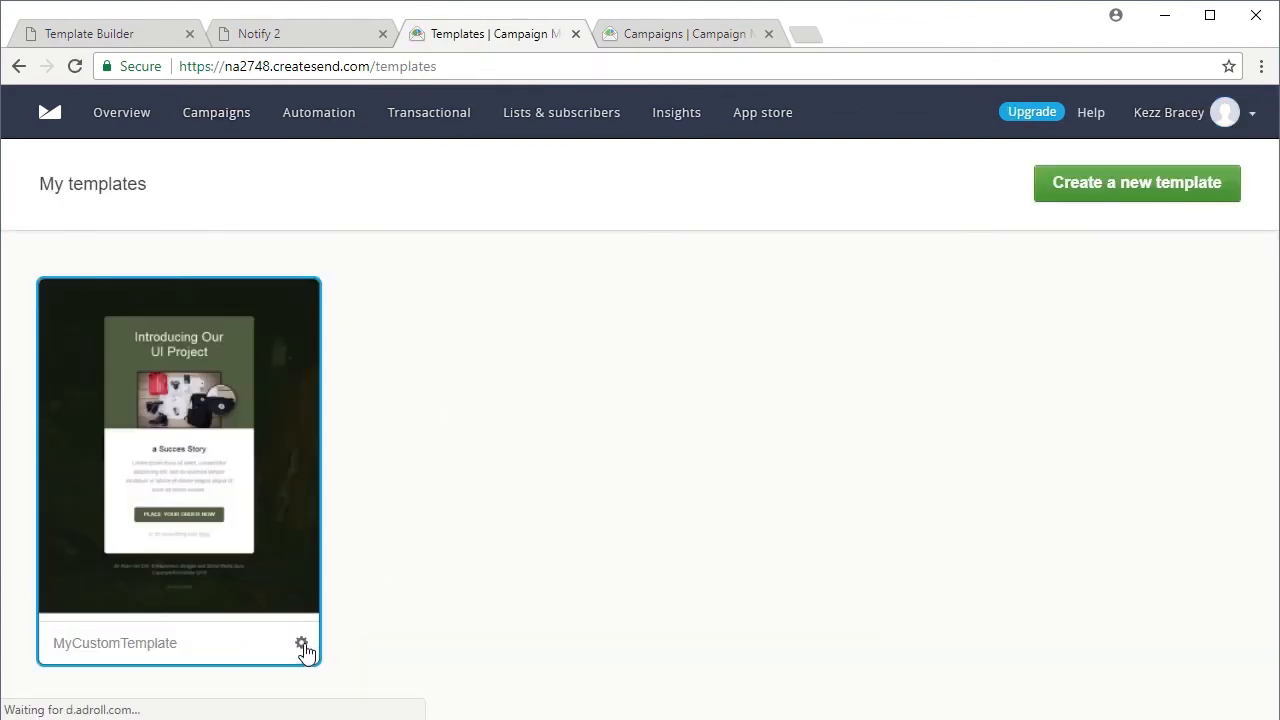
pyautogui.click(302, 645)
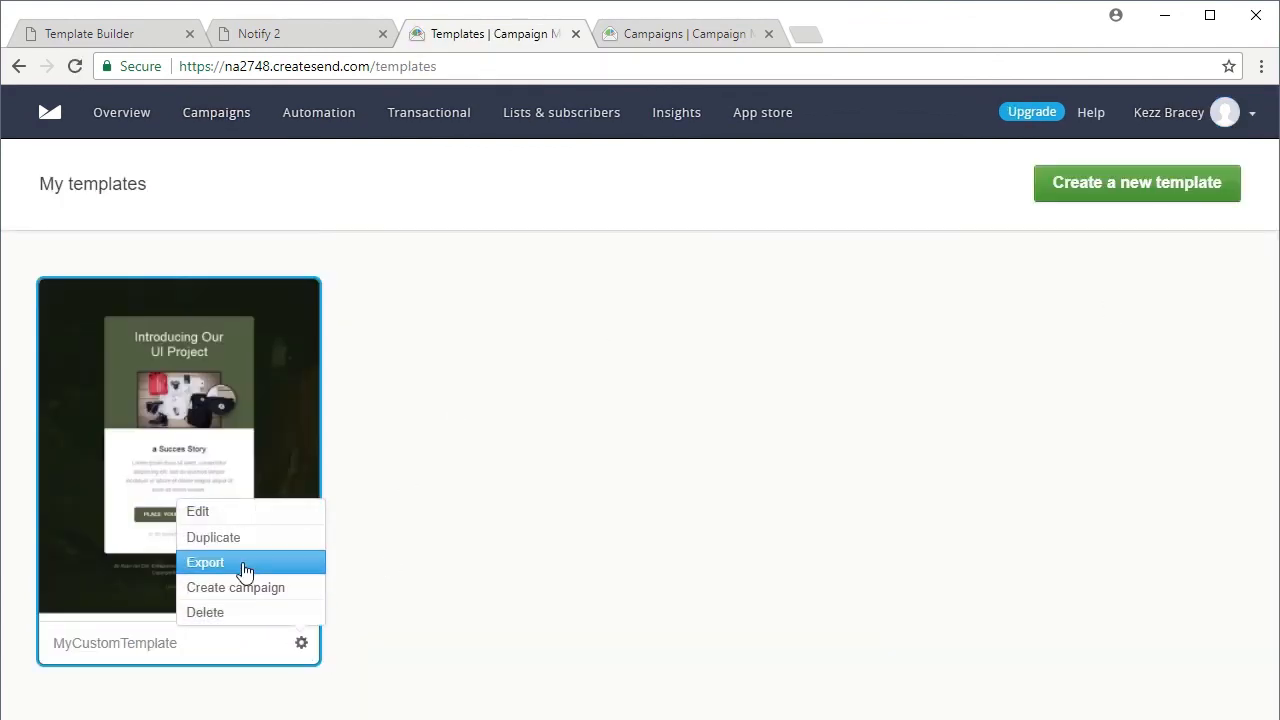
pyautogui.click(212, 513)
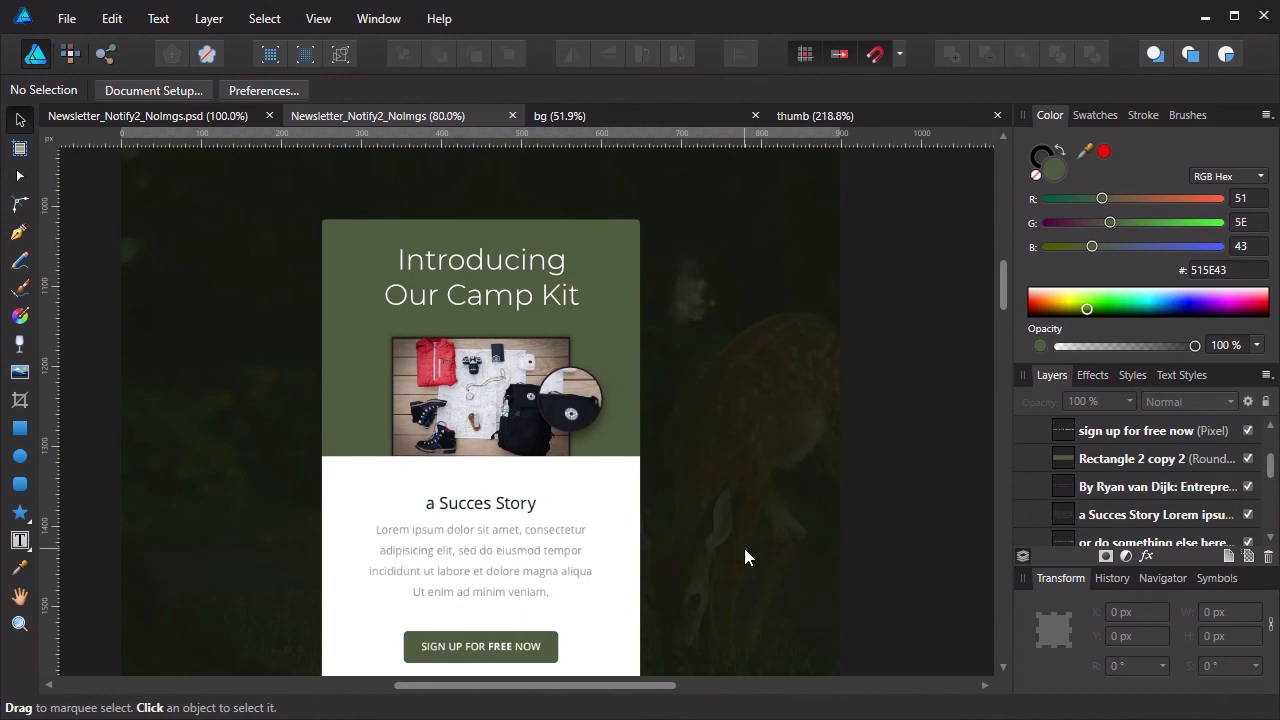
# Switch from the bg document to the thumb document showing the camp kit photo.
pyautogui.click(616, 115)
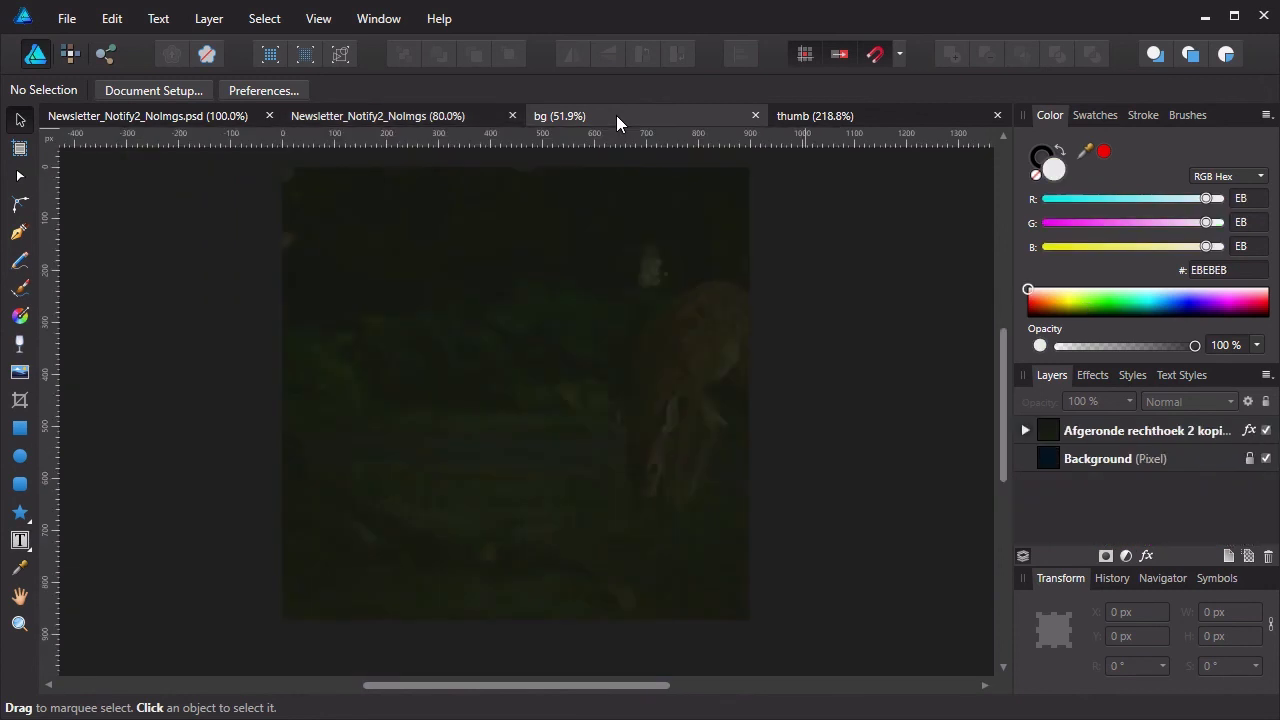
pyautogui.click(870, 121)
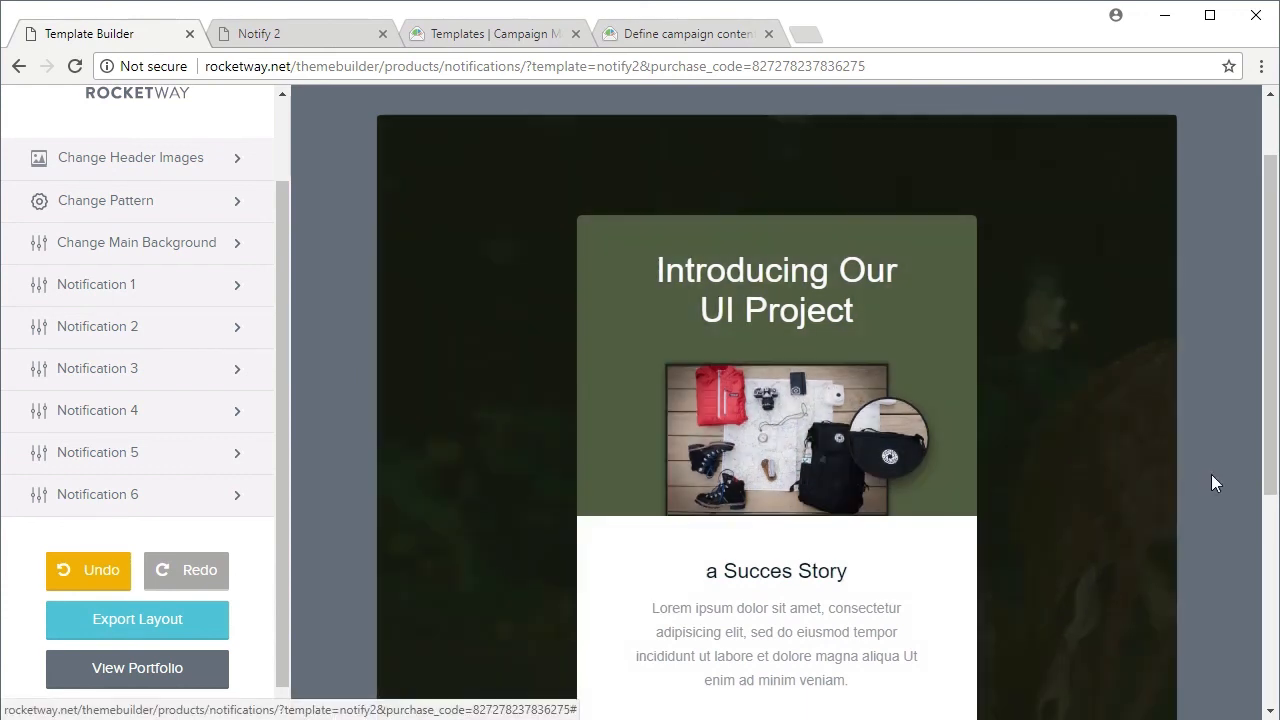
# Scroll through the Notify 2 layout preview, then return to Campaign Monitor's templates list.
pyautogui.scroll(-2, 1213, 470)
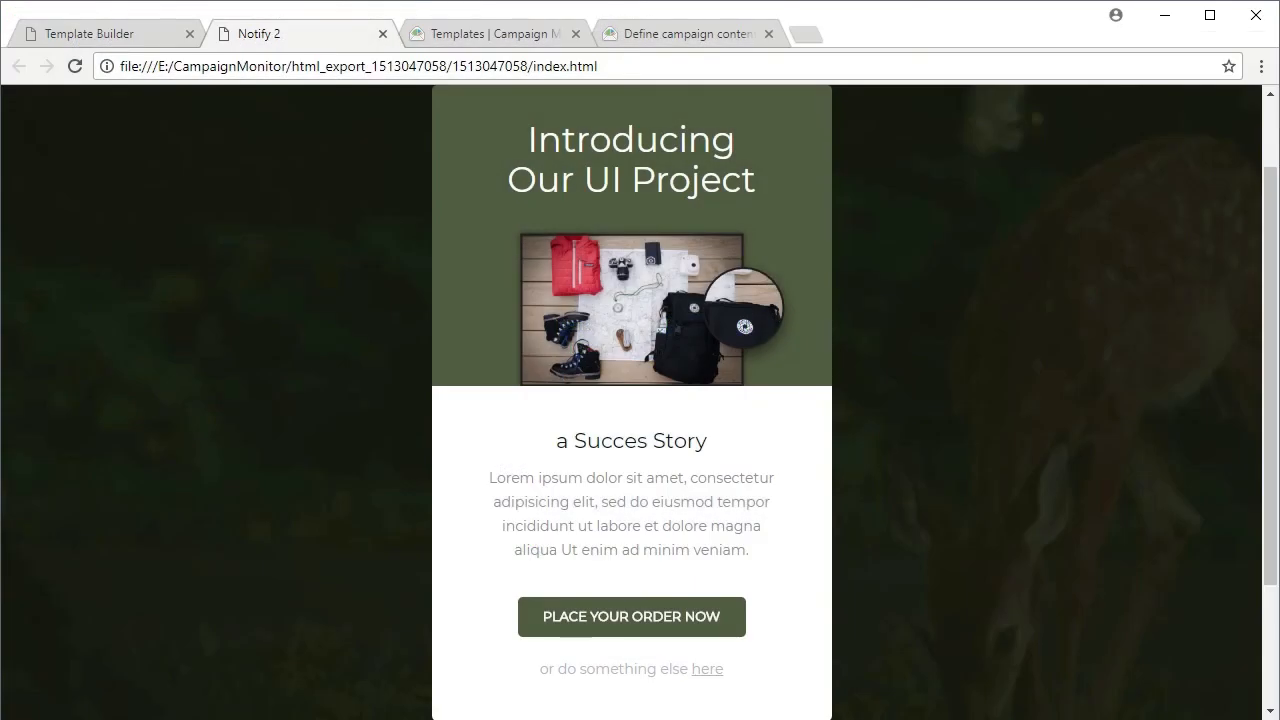
pyautogui.scroll(1, 1035, 323)
pyautogui.scroll(-1, 1042, 361)
pyautogui.click(500, 34)
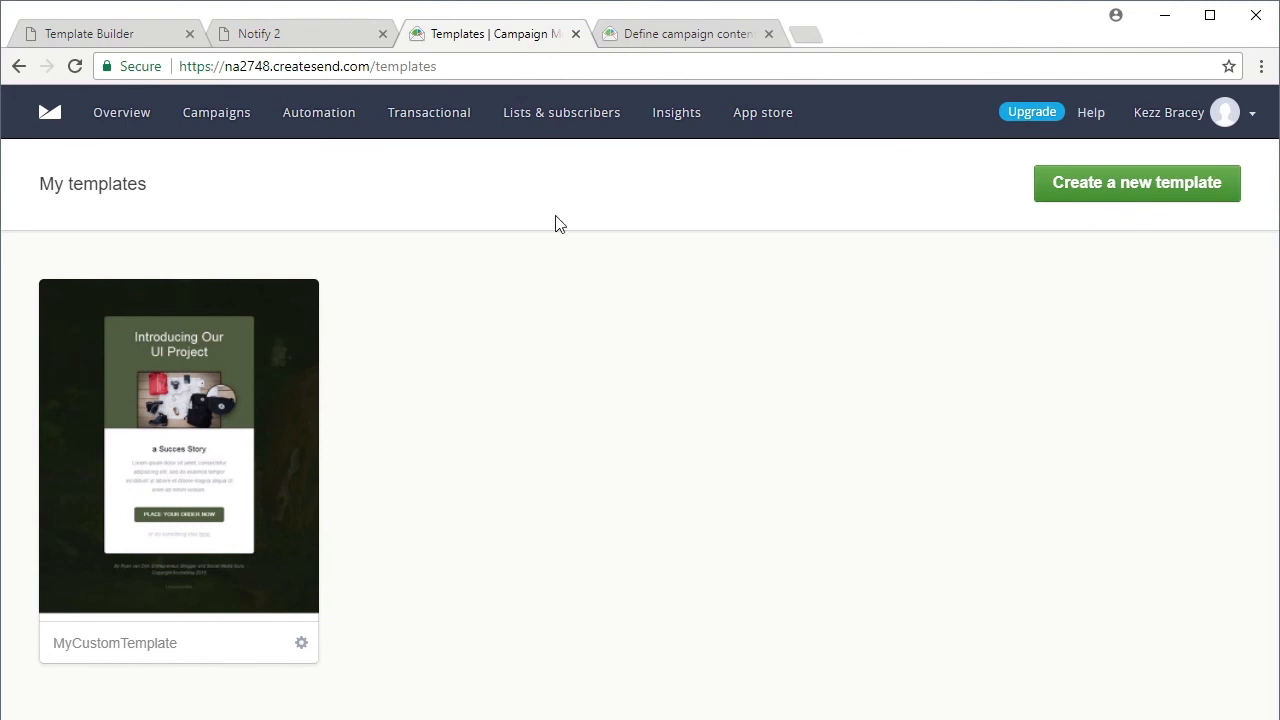
# Return to the campaign content and edit the Lorem ipsum paragraph under A Camping Essential.
pyautogui.click(677, 40)
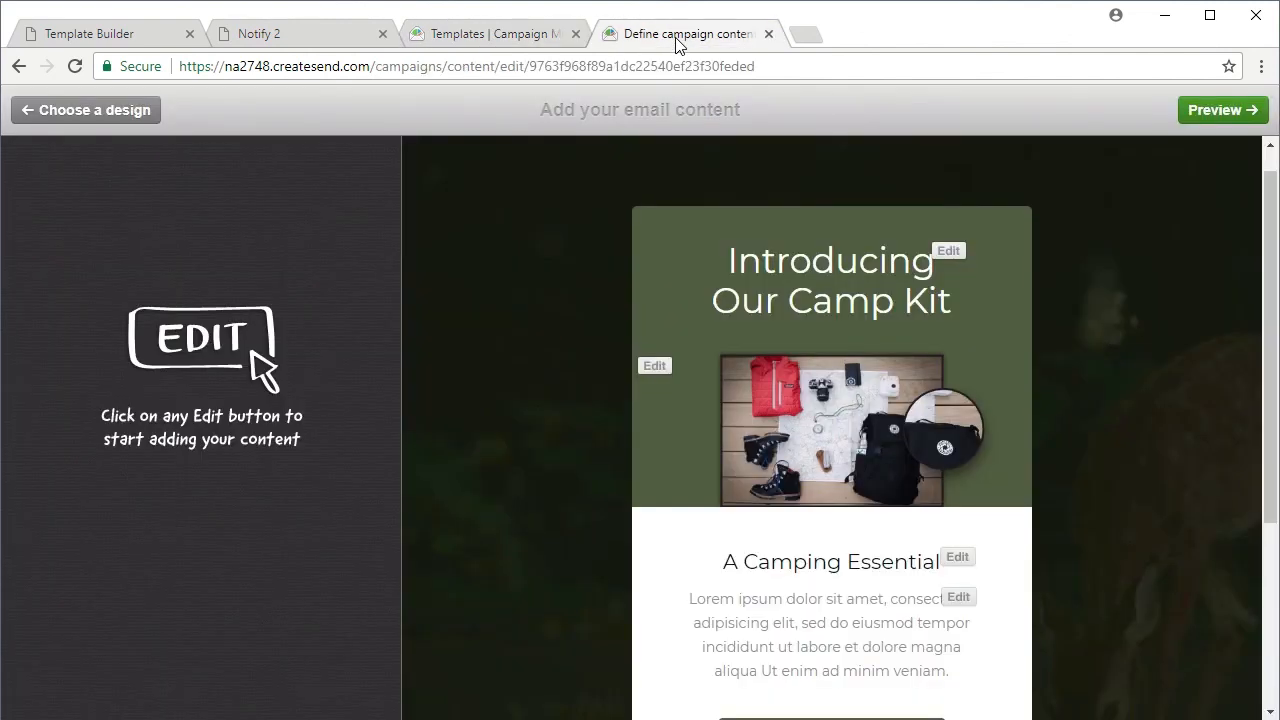
pyautogui.click(960, 600)
pyautogui.scroll(-3, 965, 608)
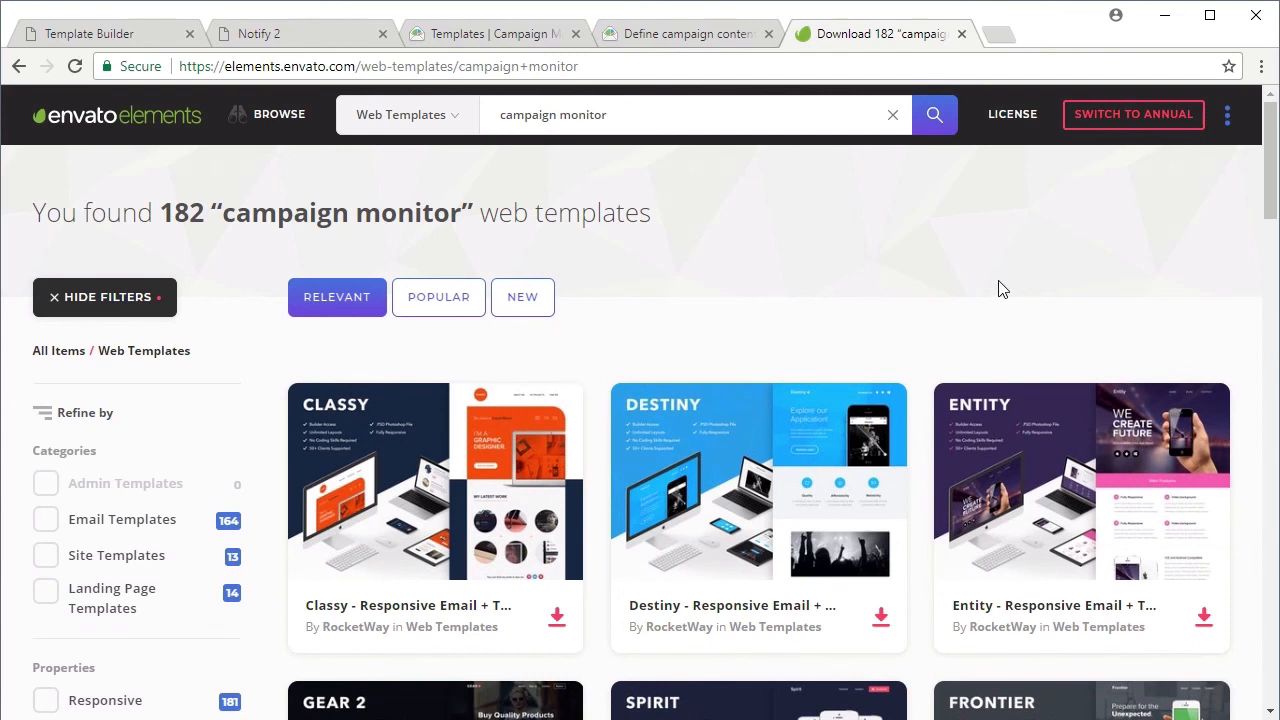
pyautogui.scroll(-5, 1031, 371)
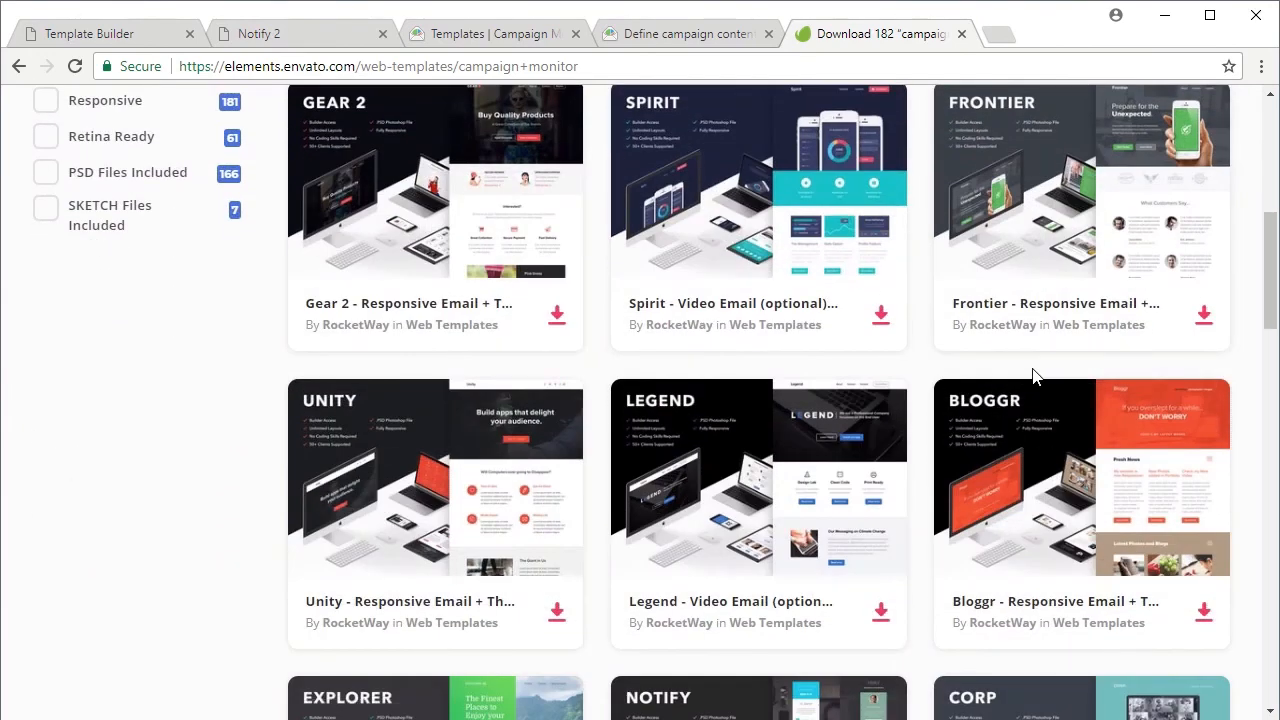
pyautogui.scroll(-5, 1034, 376)
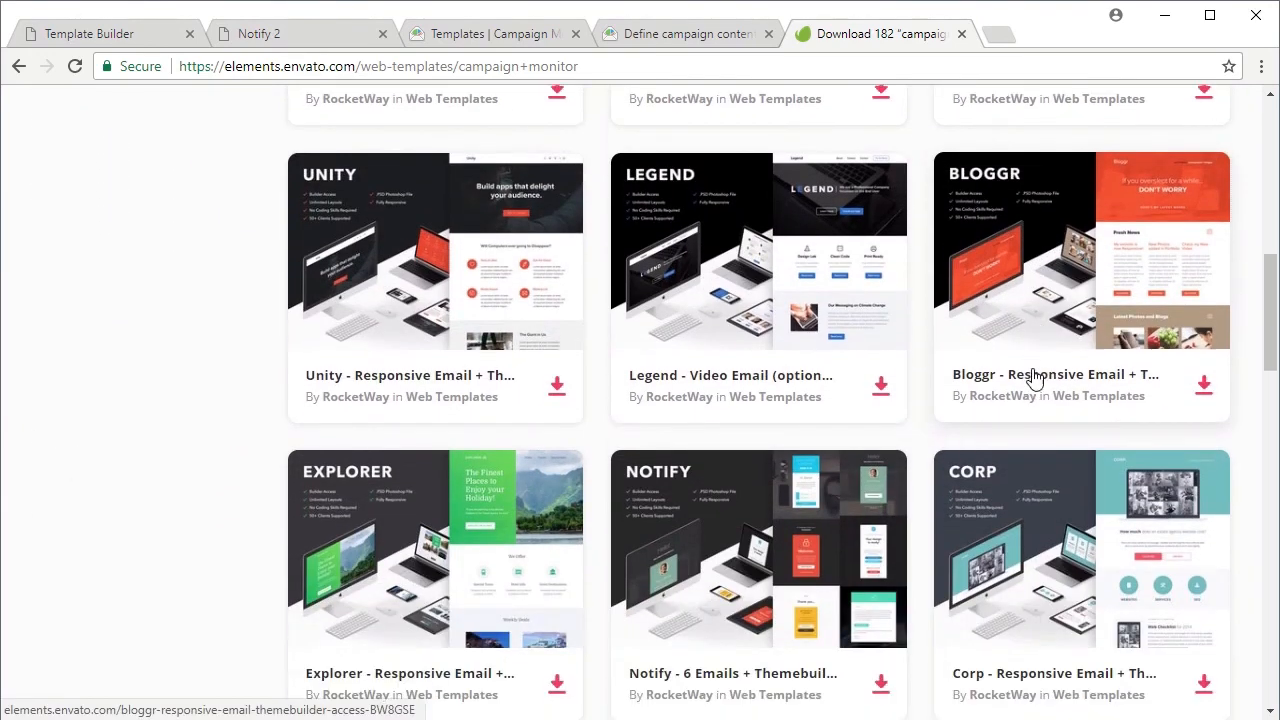
pyautogui.scroll(-2, 1034, 376)
pyautogui.scroll(-2, 1034, 376)
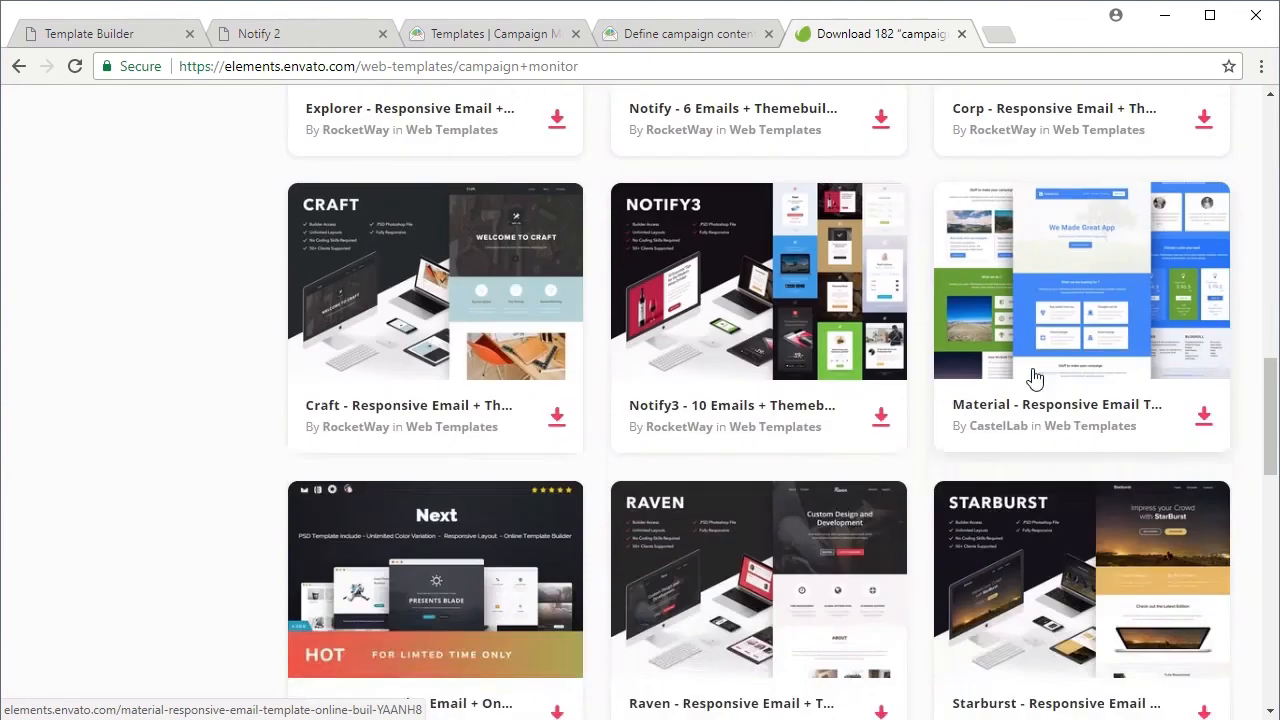
pyautogui.scroll(-4, 1034, 376)
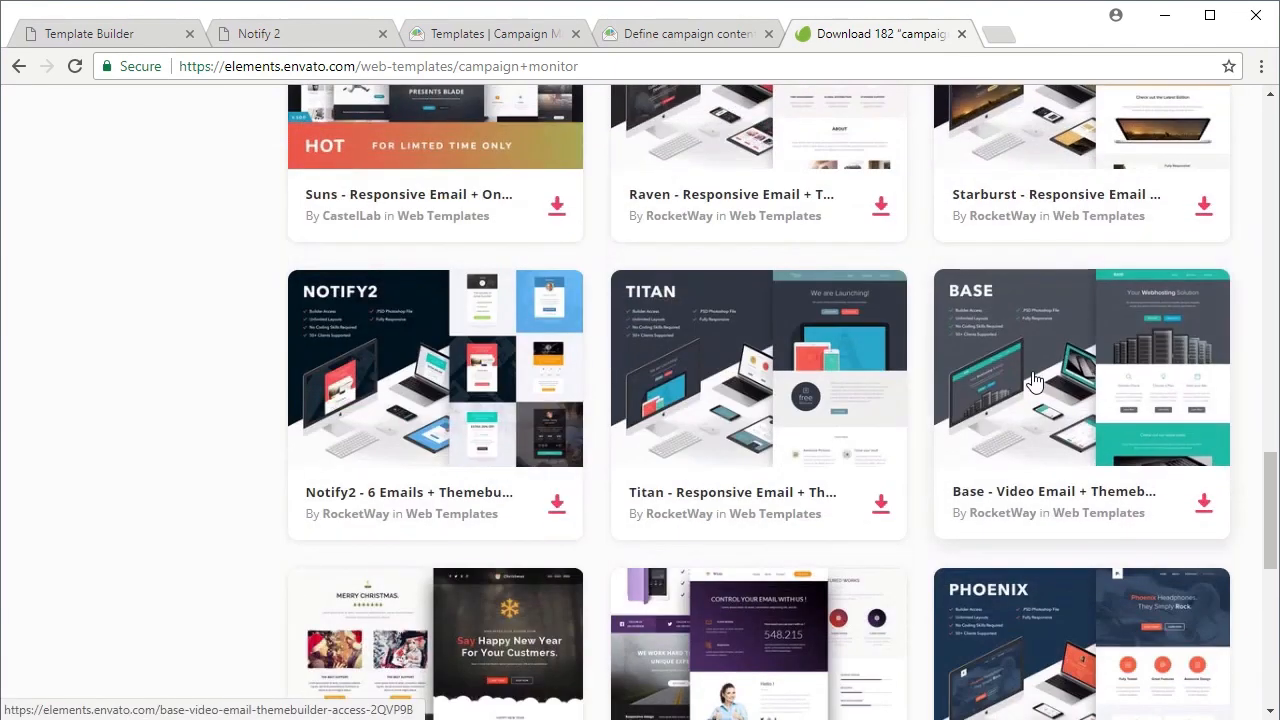
pyautogui.scroll(-2, 1034, 380)
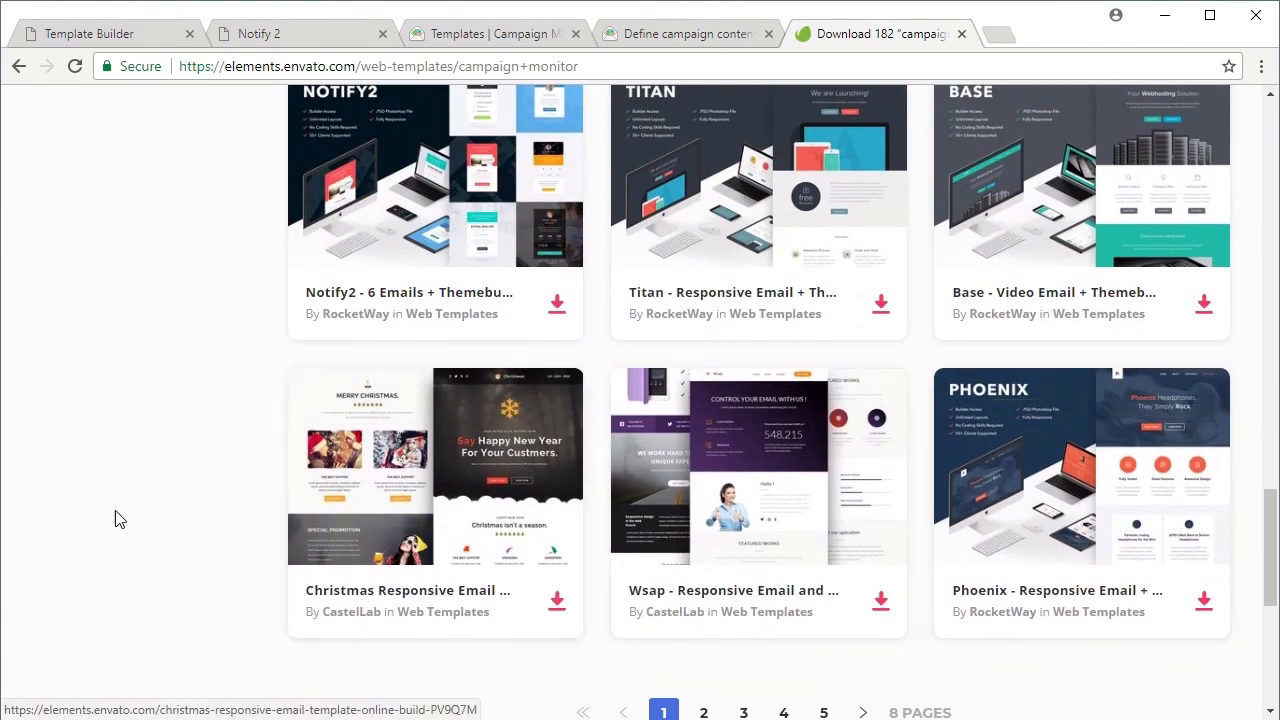